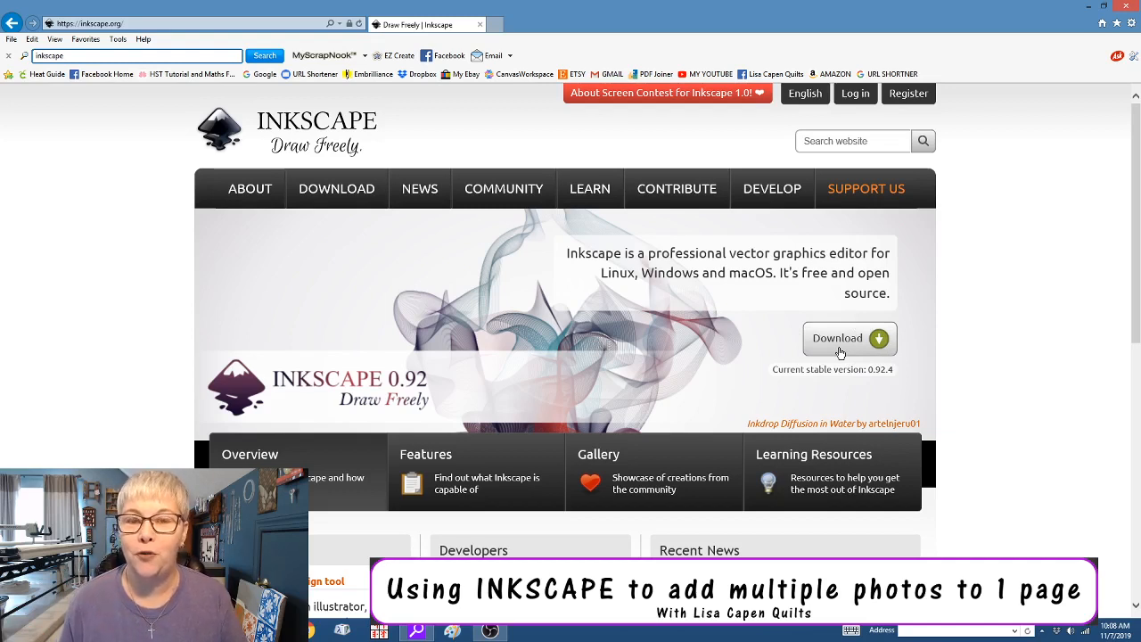
Close the Internet Explorer window showing the Inkscape website
{"action": "left_click", "coordinate": [1129, 7]}
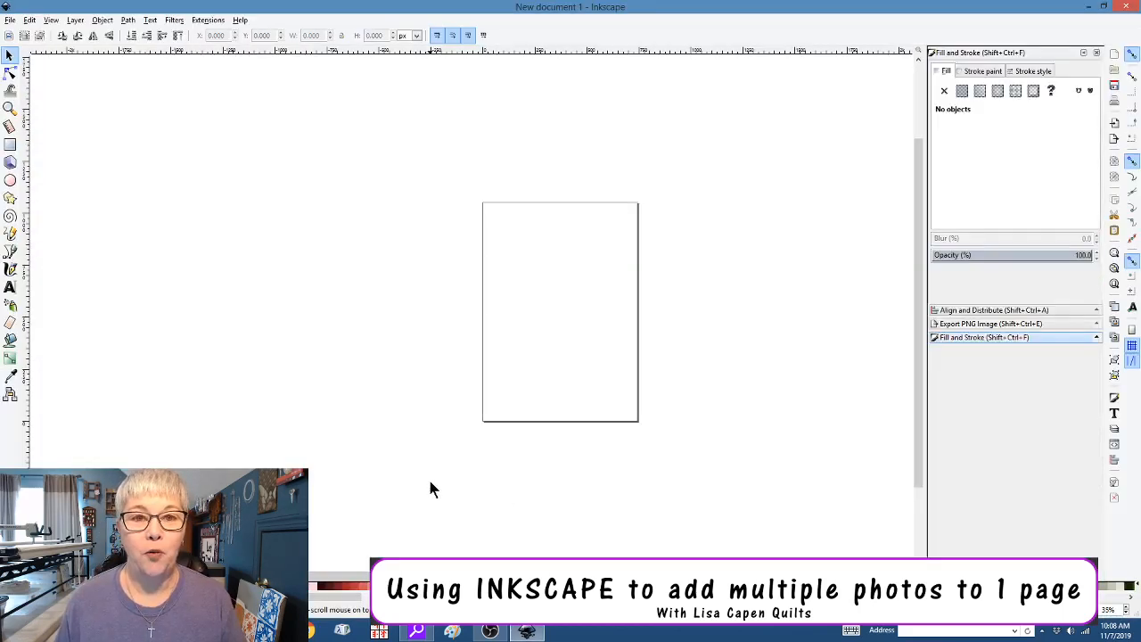
Close the Fill and Stroke, Export PNG Image and Align and Distribute dock panels
{"action": "left_click", "coordinate": [1097, 53]}
{"action": "left_click", "coordinate": [1096, 52]}
{"action": "left_click", "coordinate": [1096, 52]}
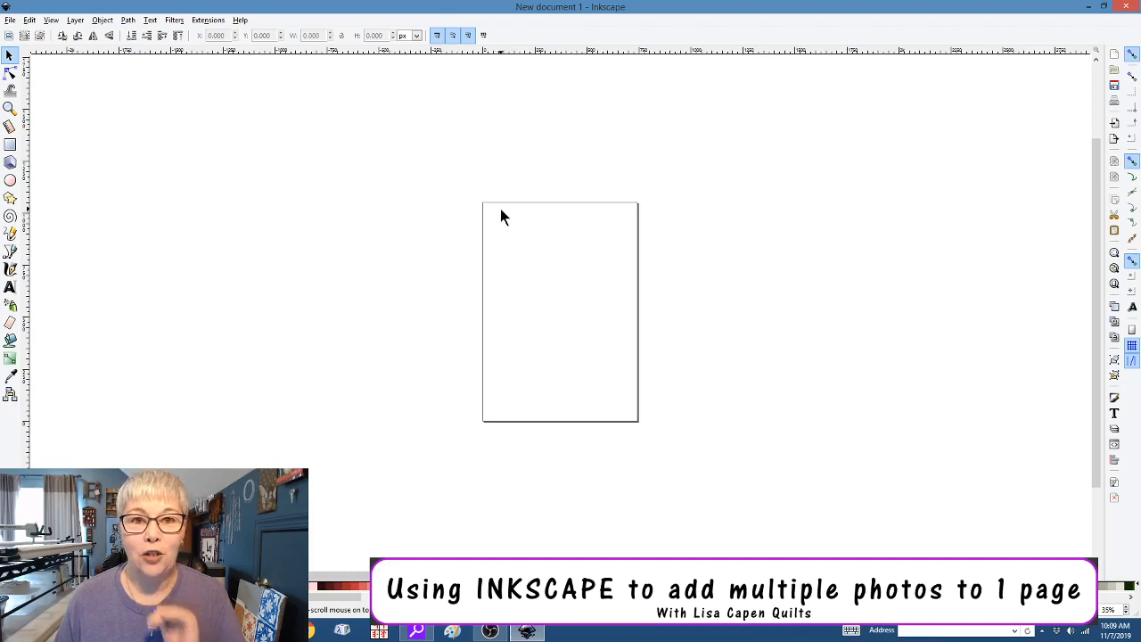
{"action": "left_click", "coordinate": [9, 19]}
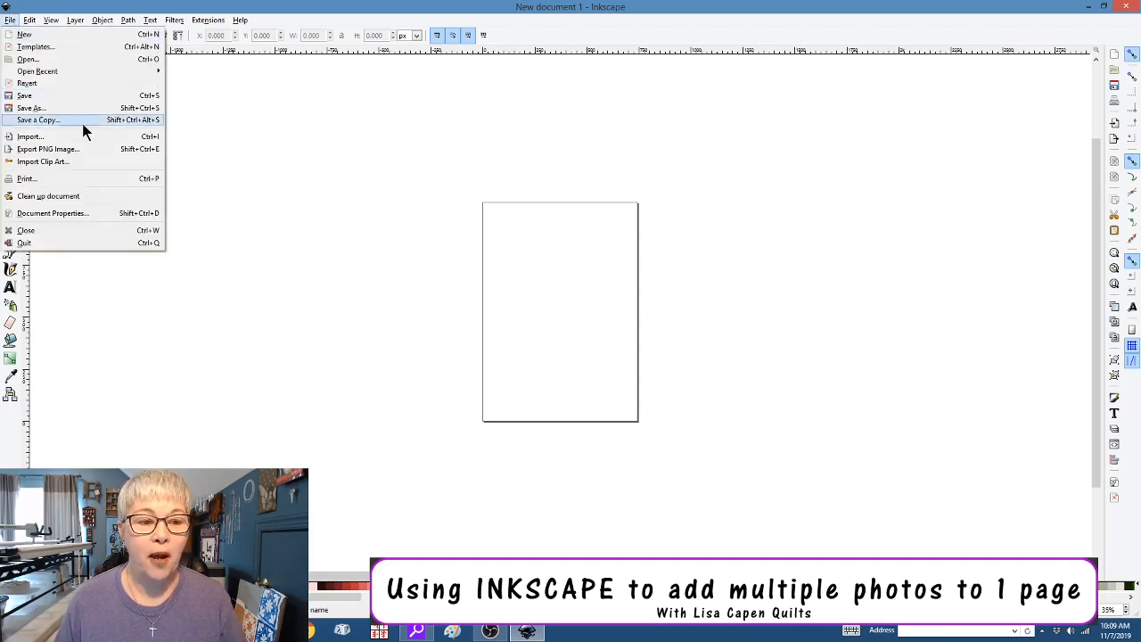
In Document Properties, set the page to US Letter (8.5 × 11 in) with the page border shown
{"action": "left_click", "coordinate": [99, 214]}
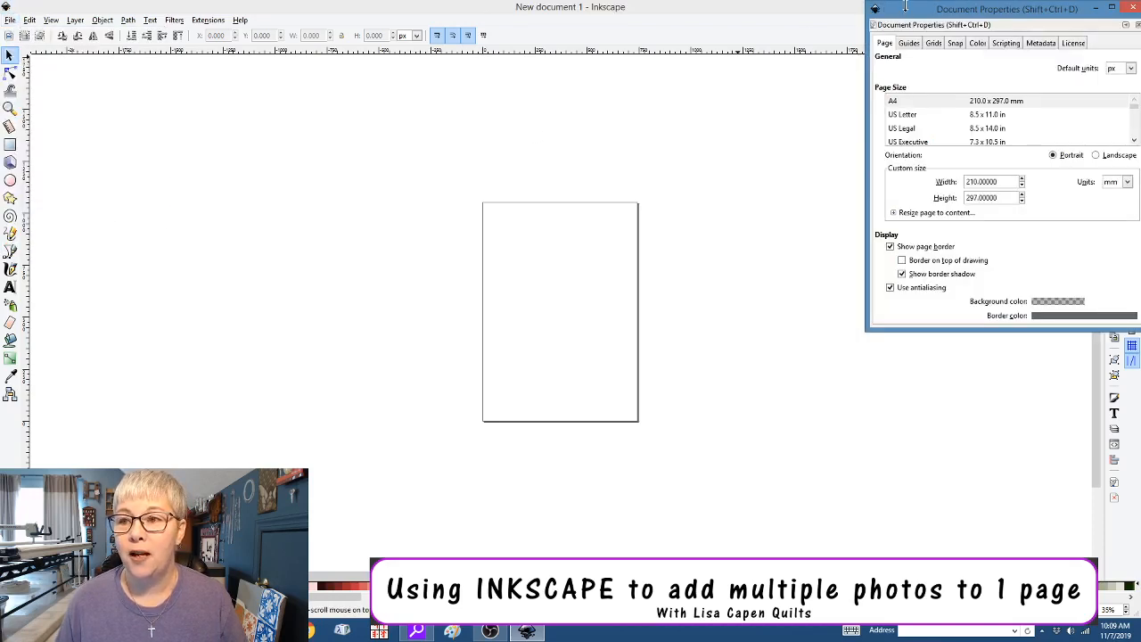
{"action": "left_click_drag", "start_coordinate": [905, 9], "coordinate": [372, 83]}
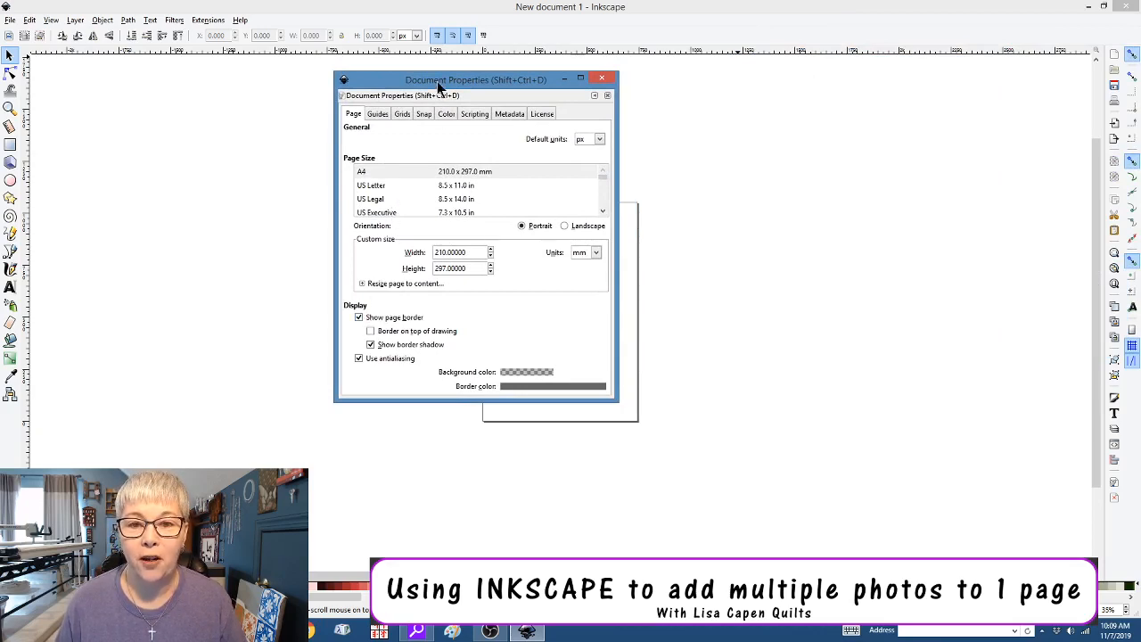
{"action": "left_click_drag", "start_coordinate": [437, 86], "coordinate": [769, 100]}
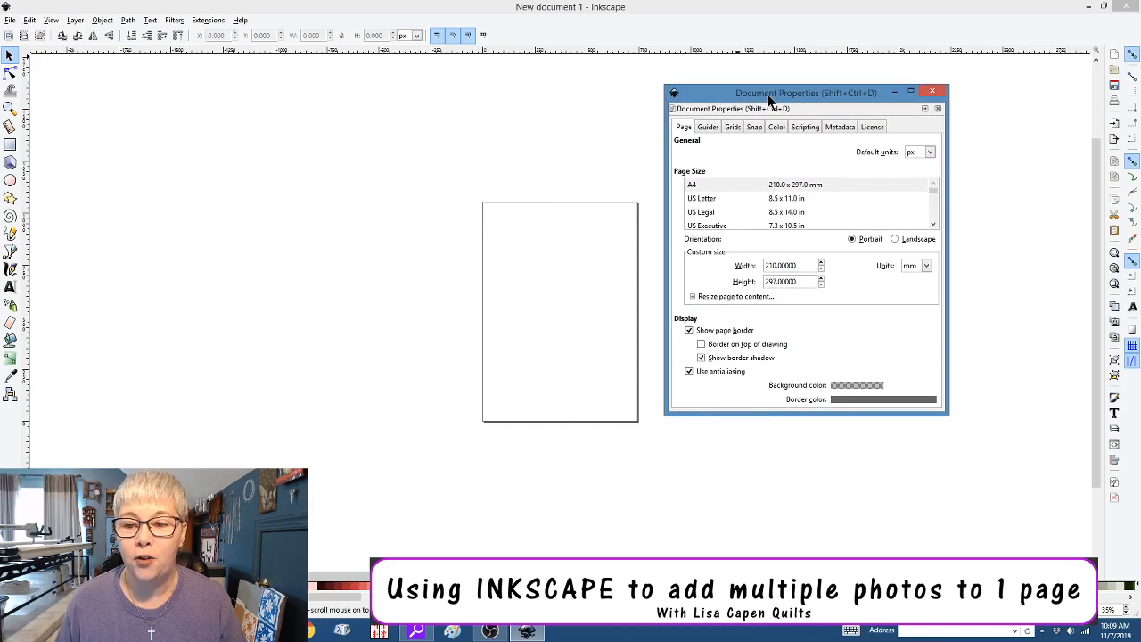
{"action": "left_click", "coordinate": [690, 331]}
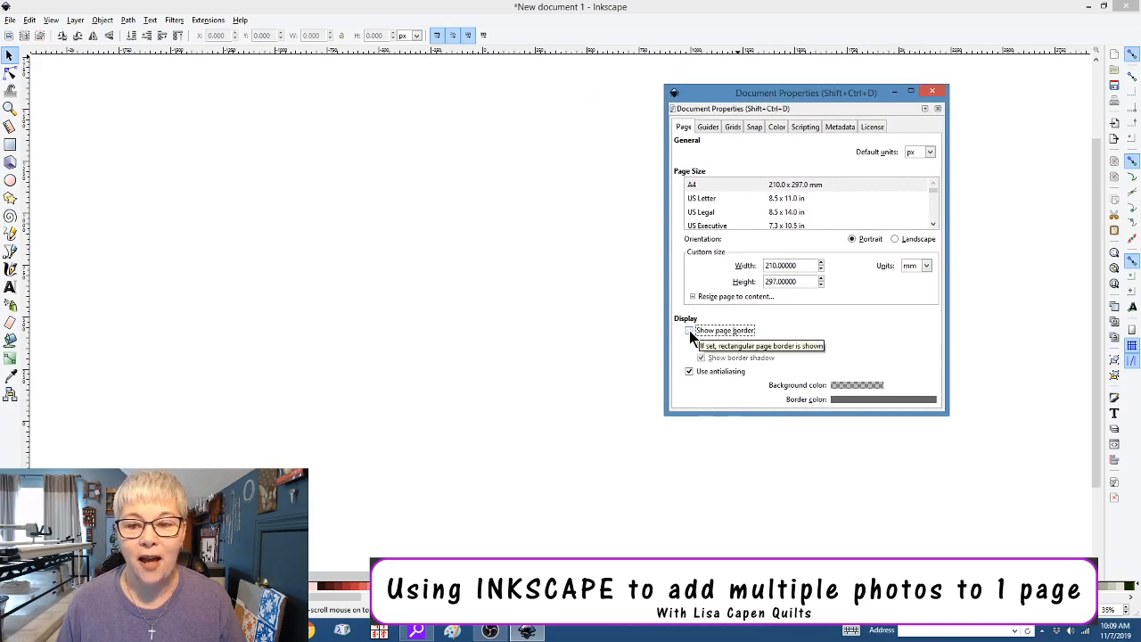
{"action": "left_click", "coordinate": [690, 331]}
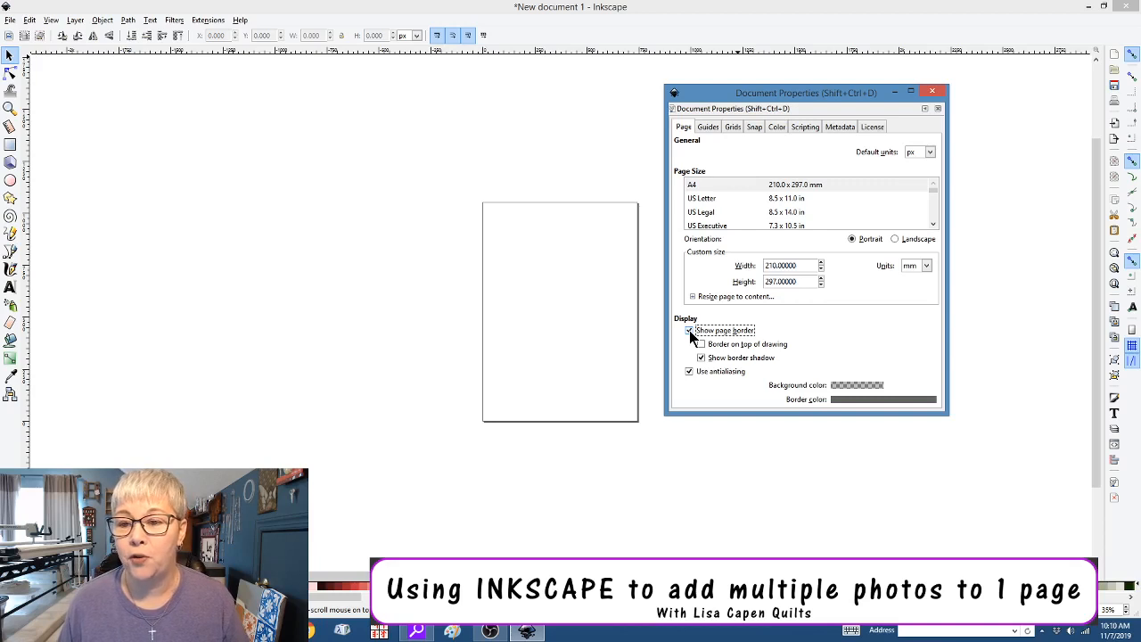
{"action": "left_click", "coordinate": [704, 200]}
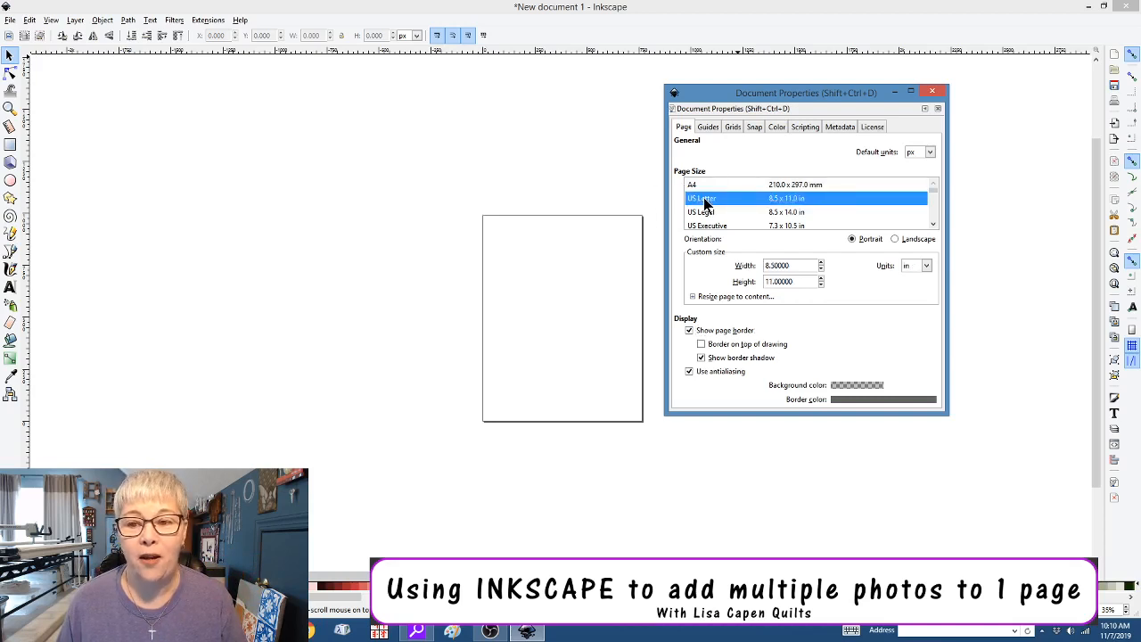
{"action": "left_click", "coordinate": [704, 186]}
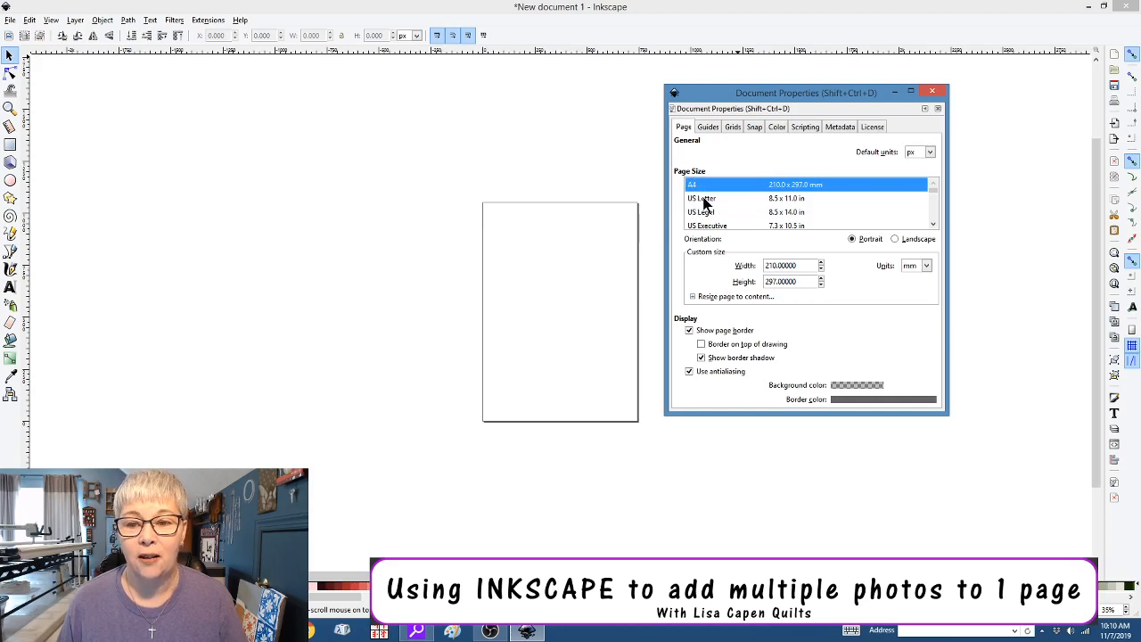
{"action": "left_click", "coordinate": [704, 200]}
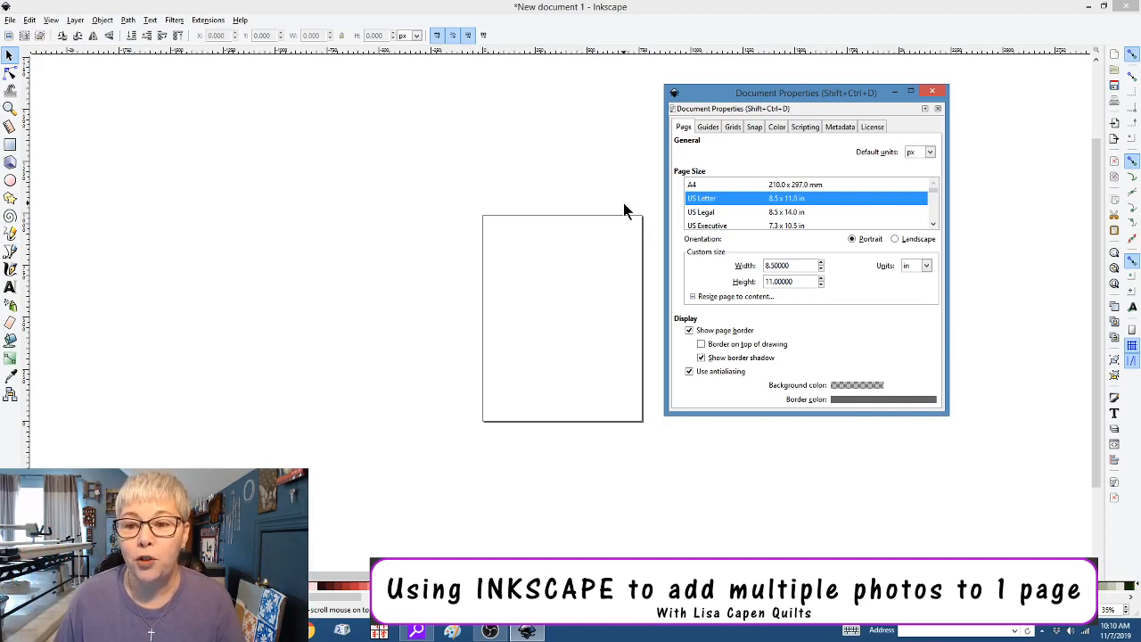
{"action": "left_click", "coordinate": [934, 93]}
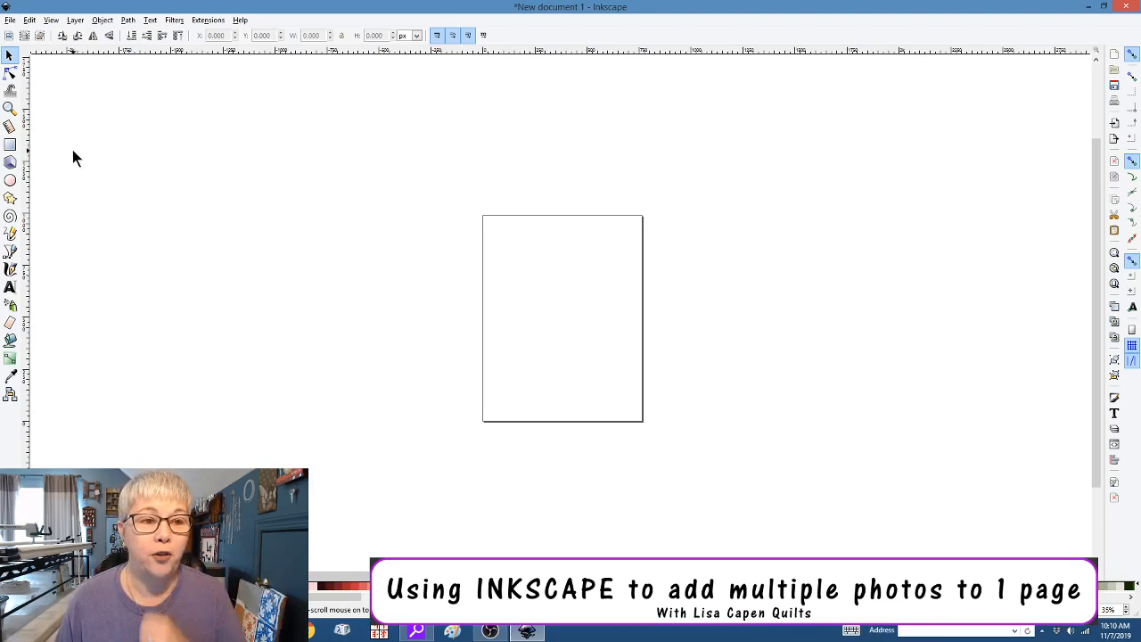
Import the airfield photo as an embedded 2560 × 1920 px image
{"action": "left_click", "coordinate": [11, 20]}
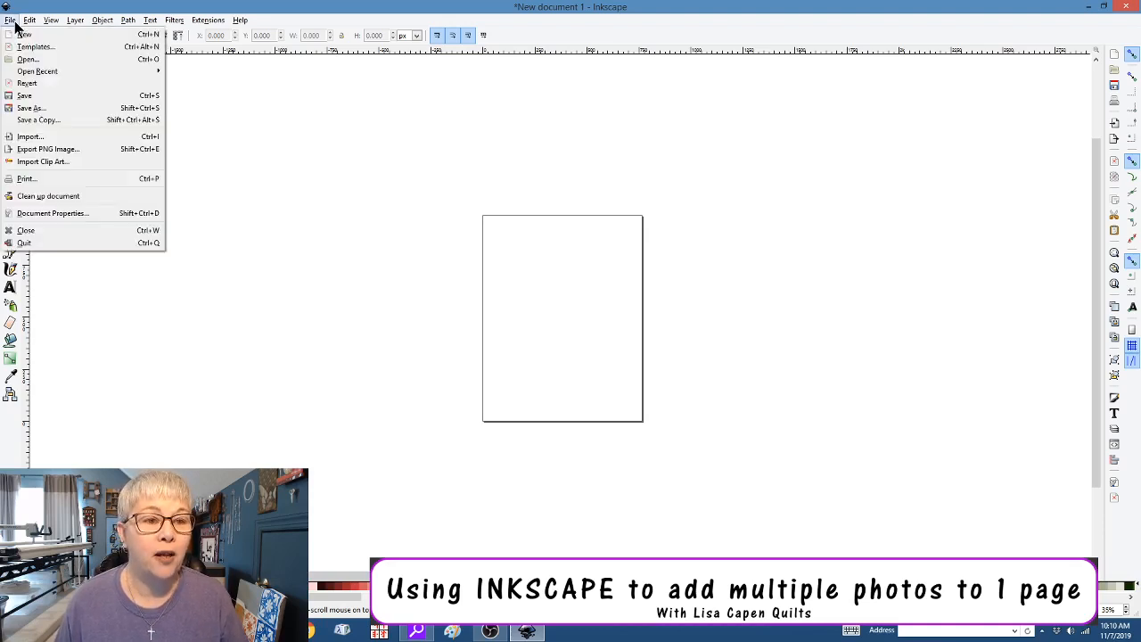
{"action": "left_click", "coordinate": [81, 137]}
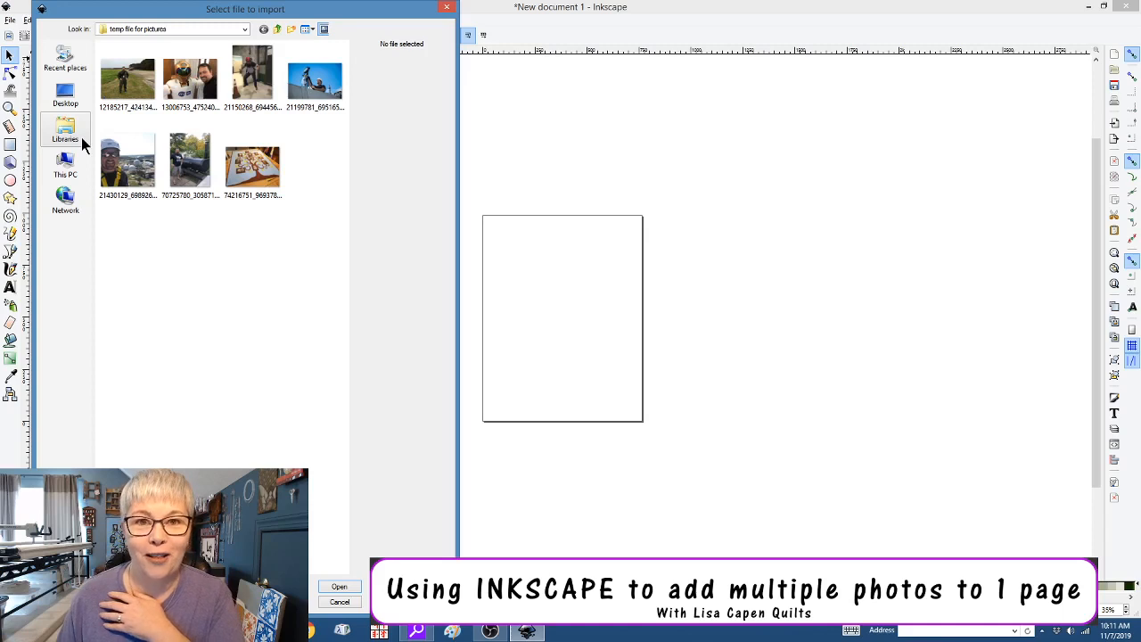
{"action": "left_click", "coordinate": [123, 93]}
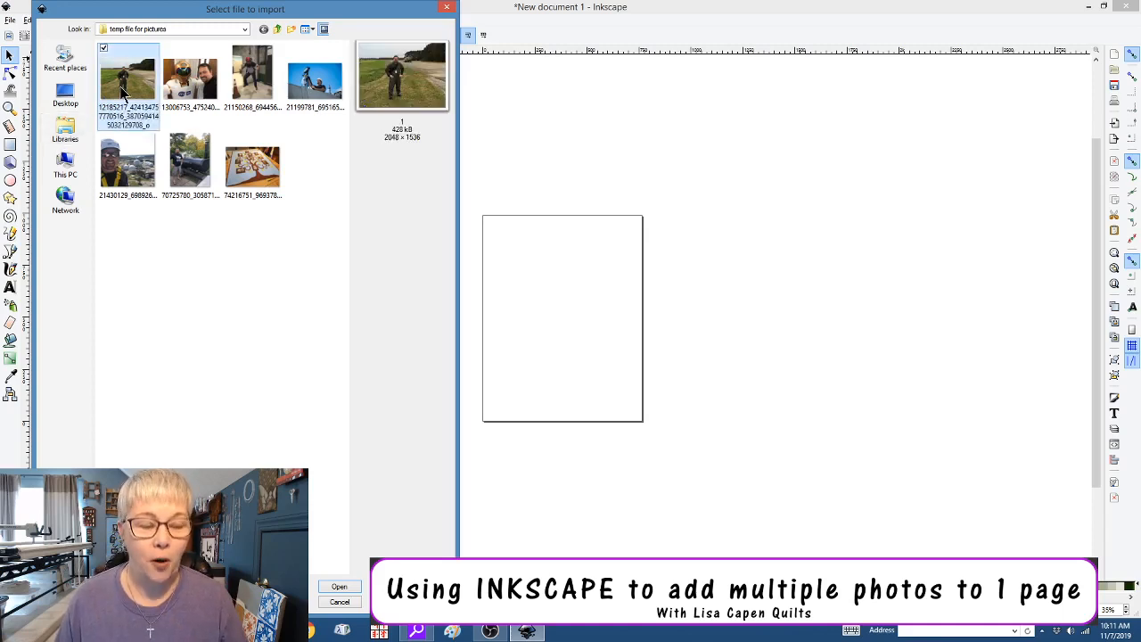
{"action": "left_click", "coordinate": [338, 588]}
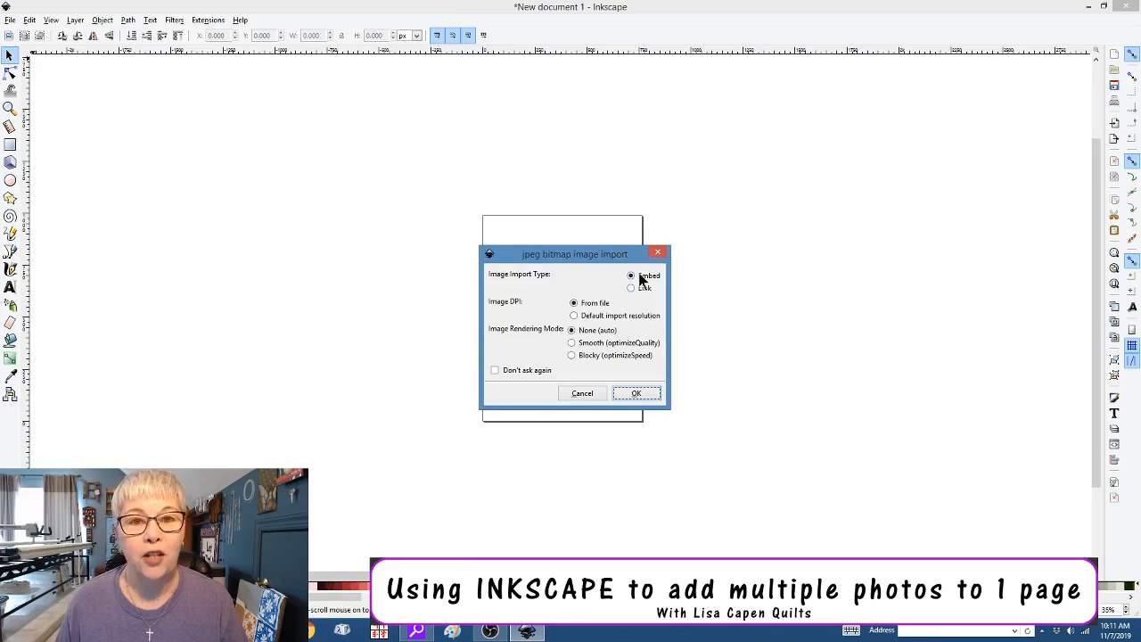
{"action": "left_click", "coordinate": [635, 398]}
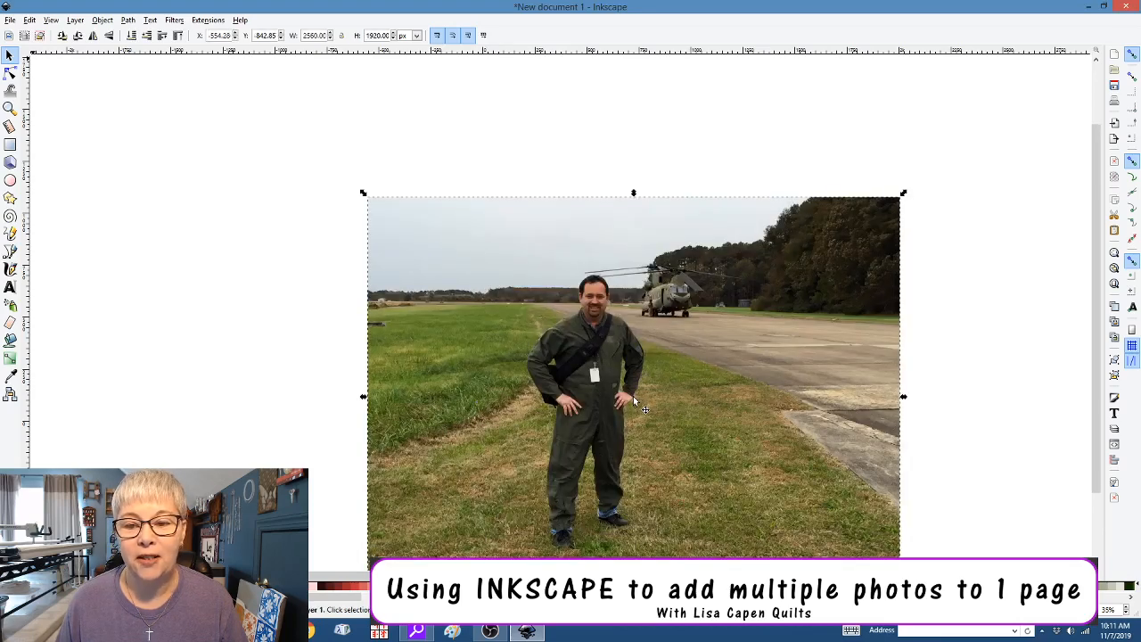
Scale the airfield photo to 270.476 × 202.857 px and move it to the page's top-left corner
{"action": "left_click_drag", "start_coordinate": [633, 396], "coordinate": [467, 296]}
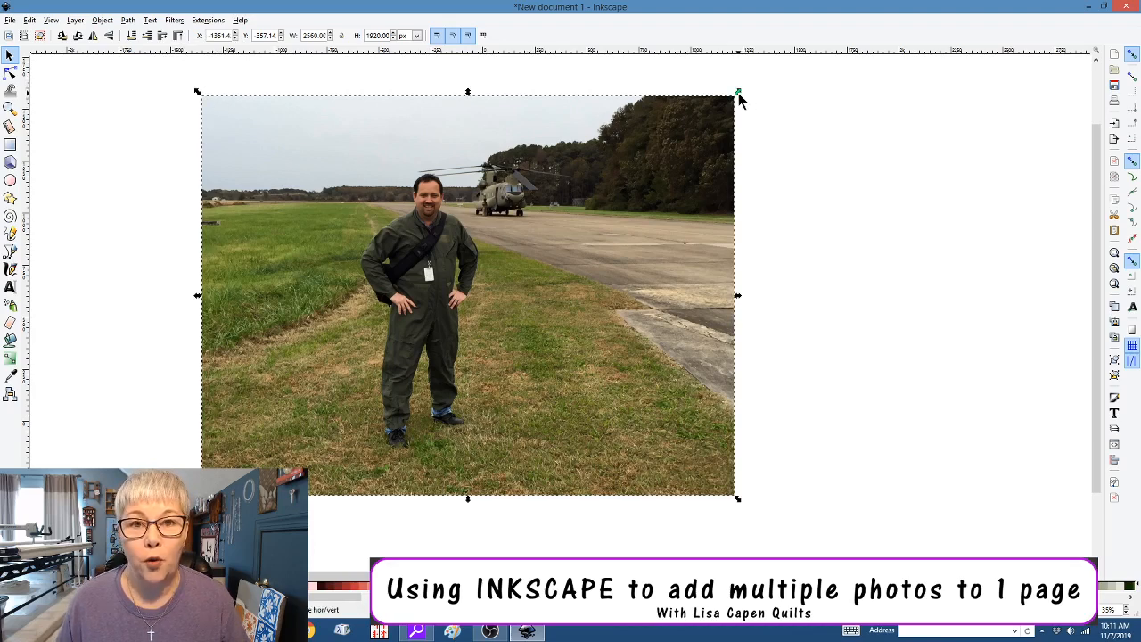
{"action": "left_click_drag", "start_coordinate": [736, 93], "coordinate": [323, 431]}
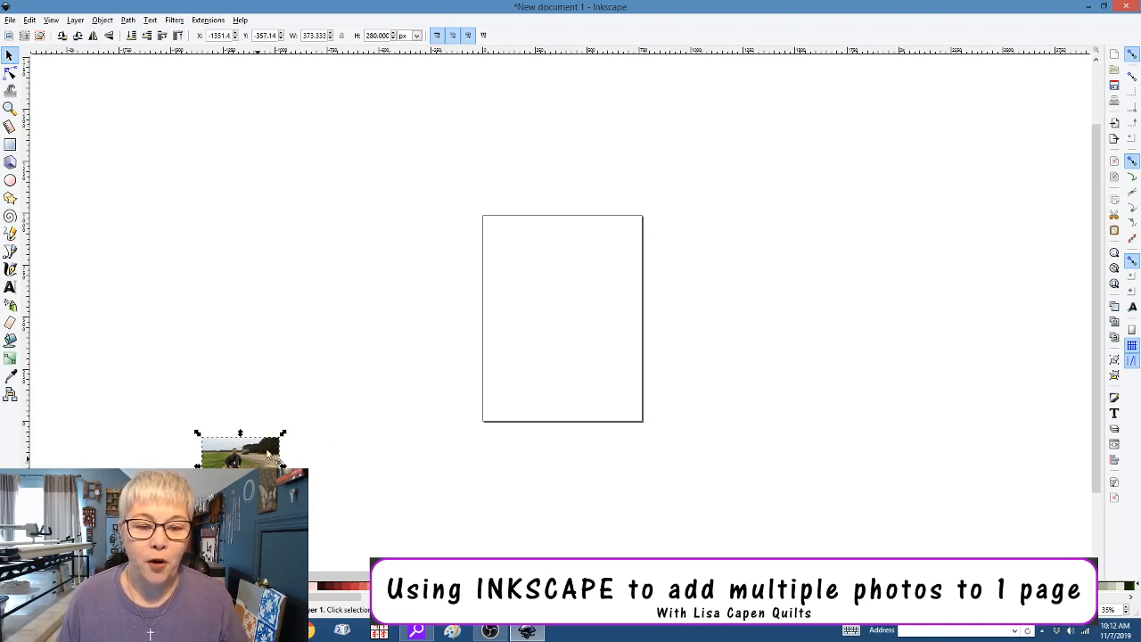
{"action": "left_click_drag", "start_coordinate": [260, 459], "coordinate": [536, 246]}
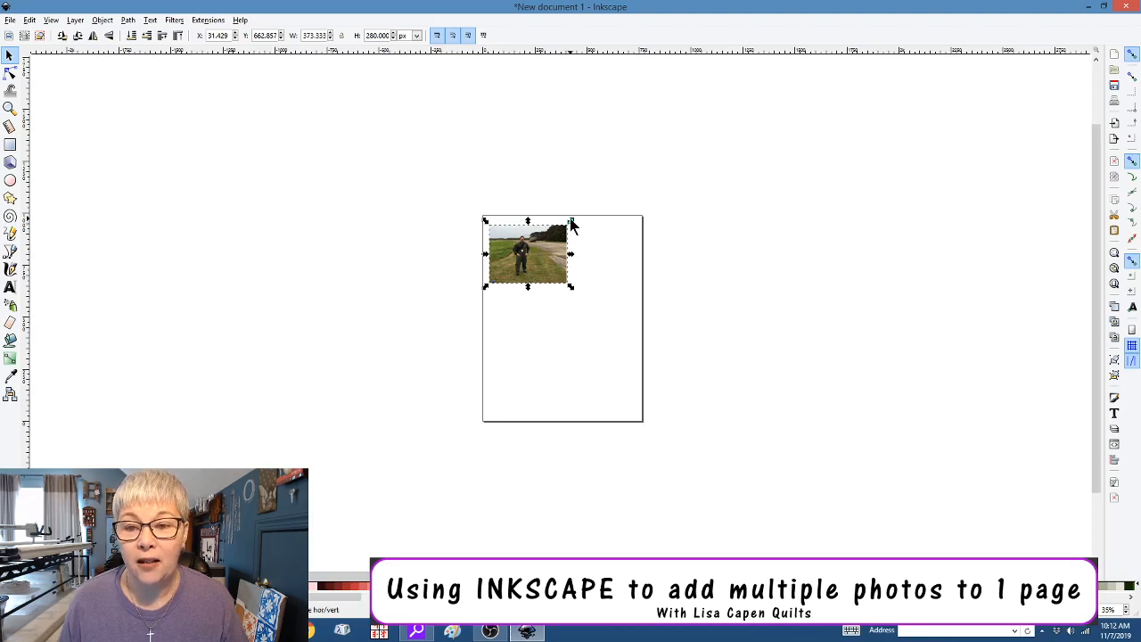
{"action": "left_click_drag", "start_coordinate": [571, 222], "coordinate": [524, 243]}
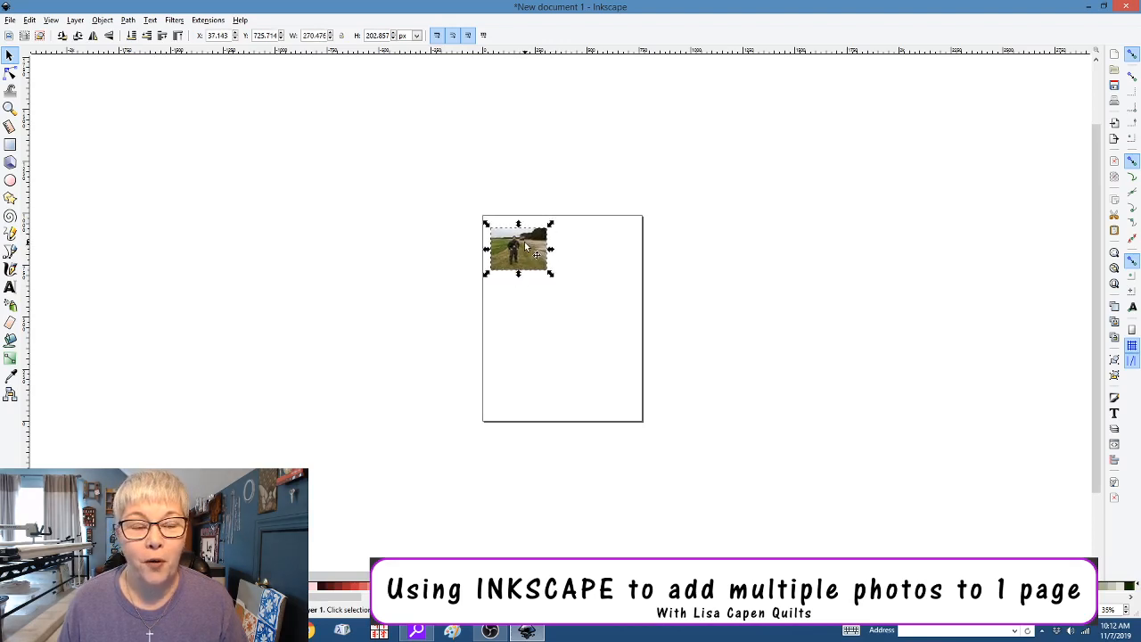
Import the robot selfie, scale it to 345.714 × 259.286 px and place it beside the airfield photo
{"action": "left_click", "coordinate": [11, 21]}
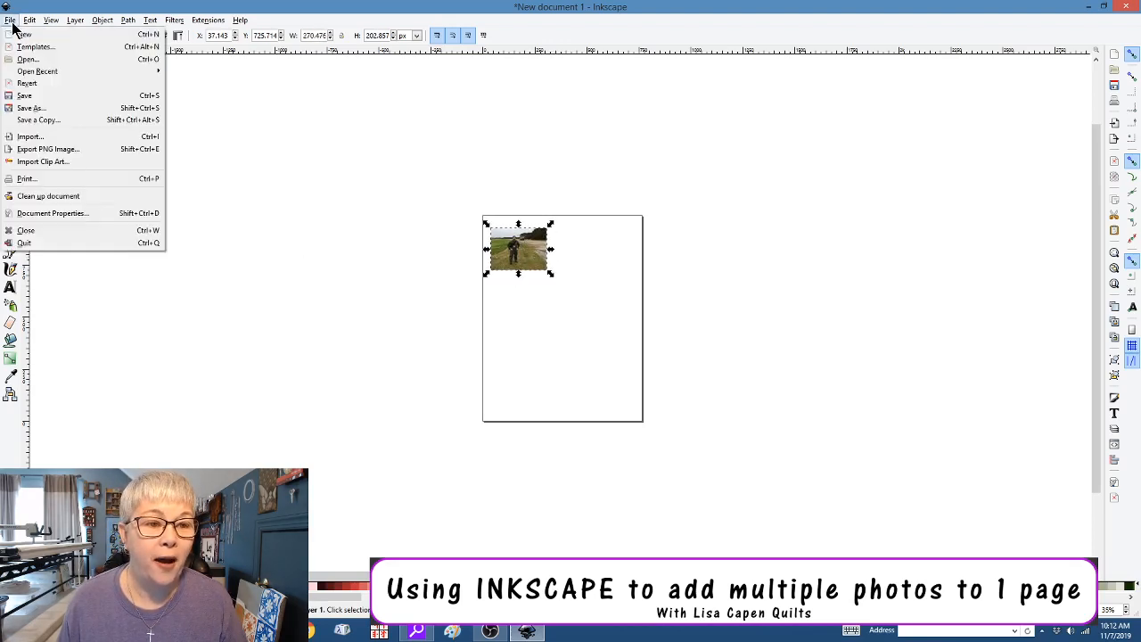
{"action": "left_click", "coordinate": [30, 138]}
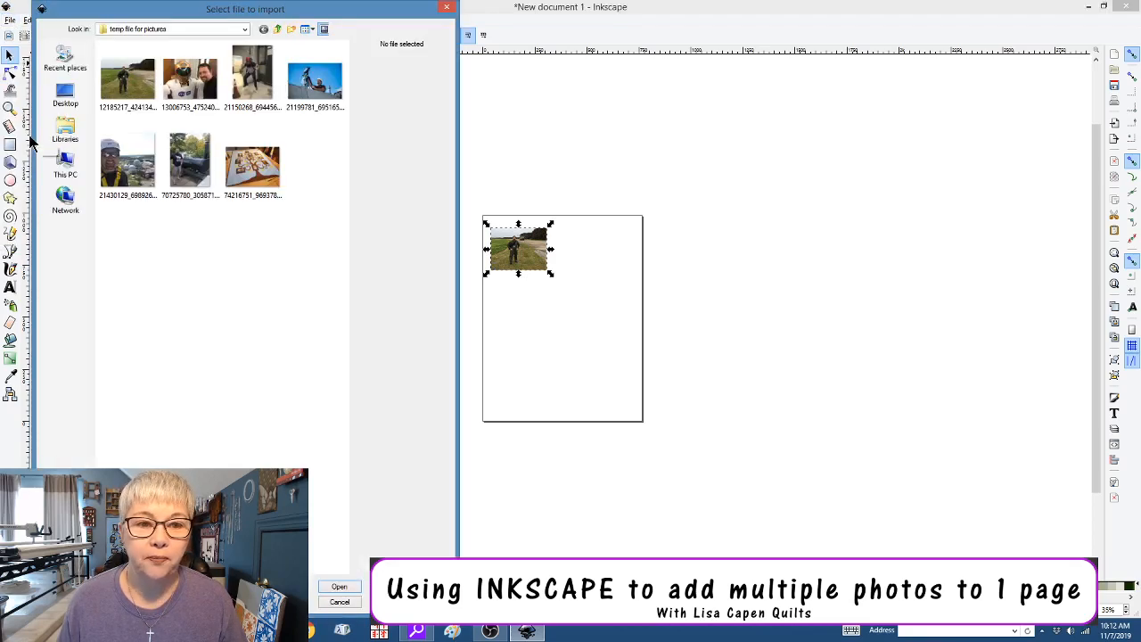
{"action": "left_click", "coordinate": [190, 80]}
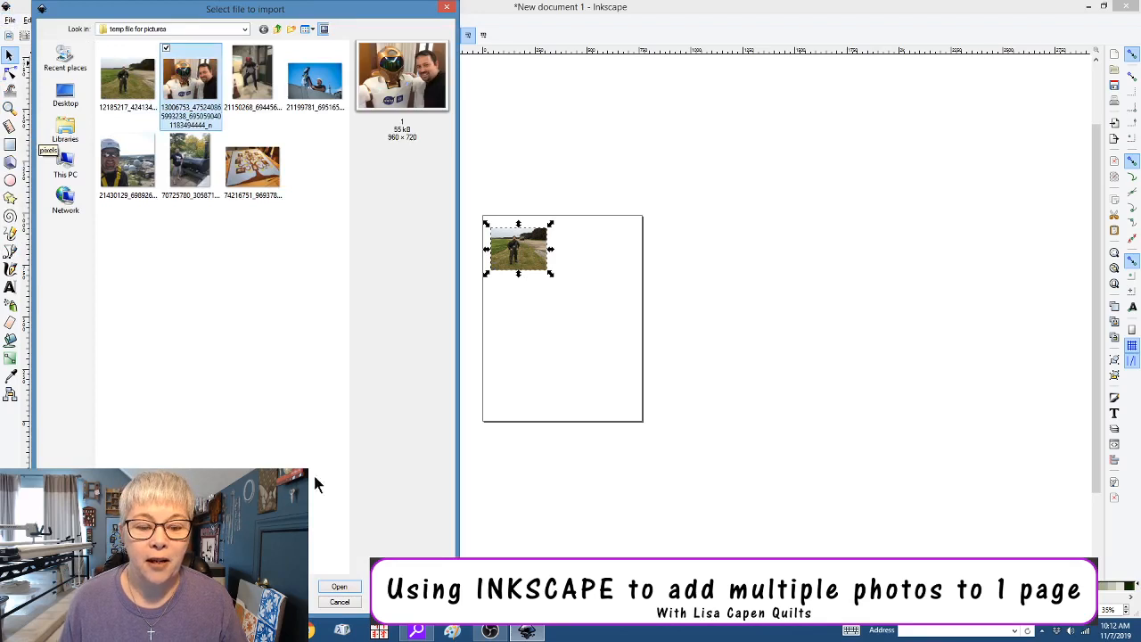
{"action": "left_click", "coordinate": [353, 587]}
{"action": "left_click", "coordinate": [649, 393]}
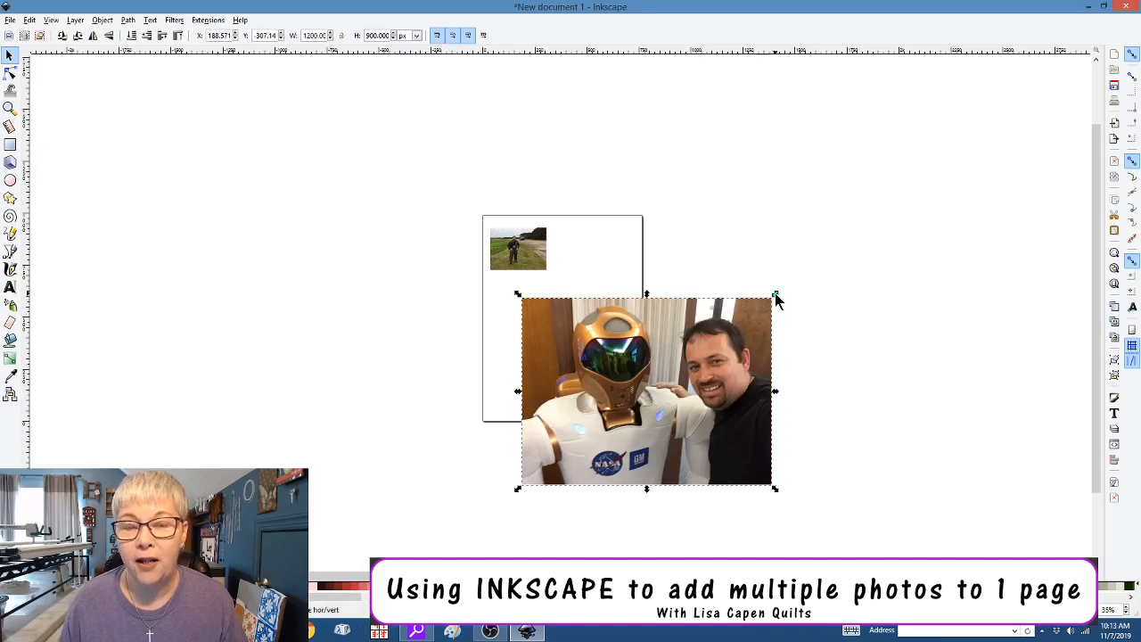
{"action": "left_click_drag", "start_coordinate": [775, 296], "coordinate": [596, 253]}
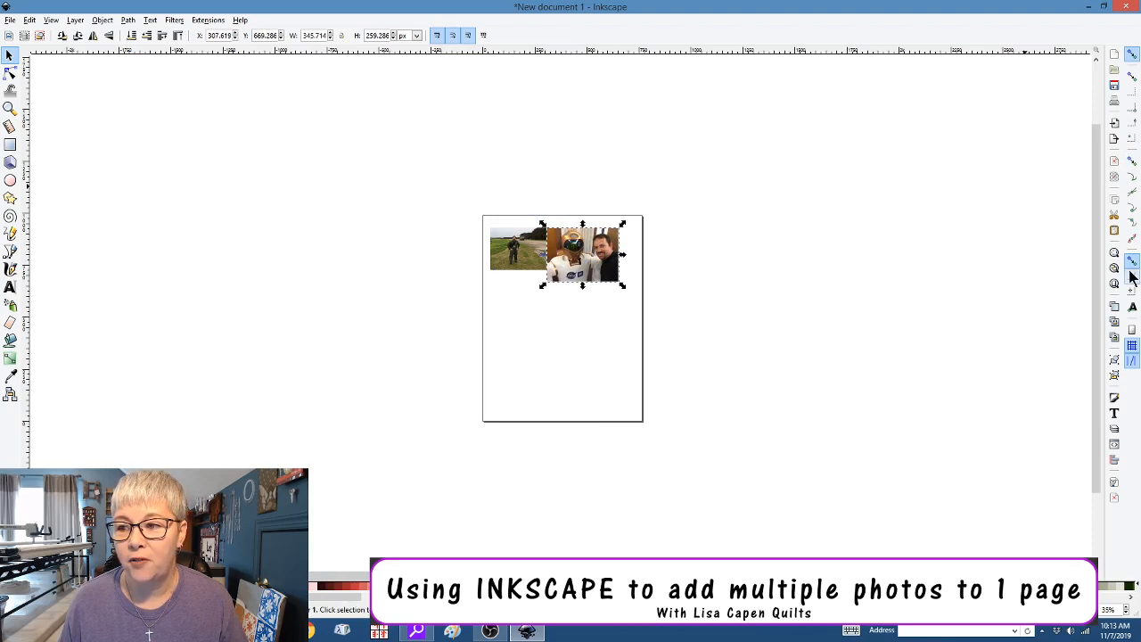
{"action": "left_click_drag", "start_coordinate": [605, 276], "coordinate": [607, 261]}
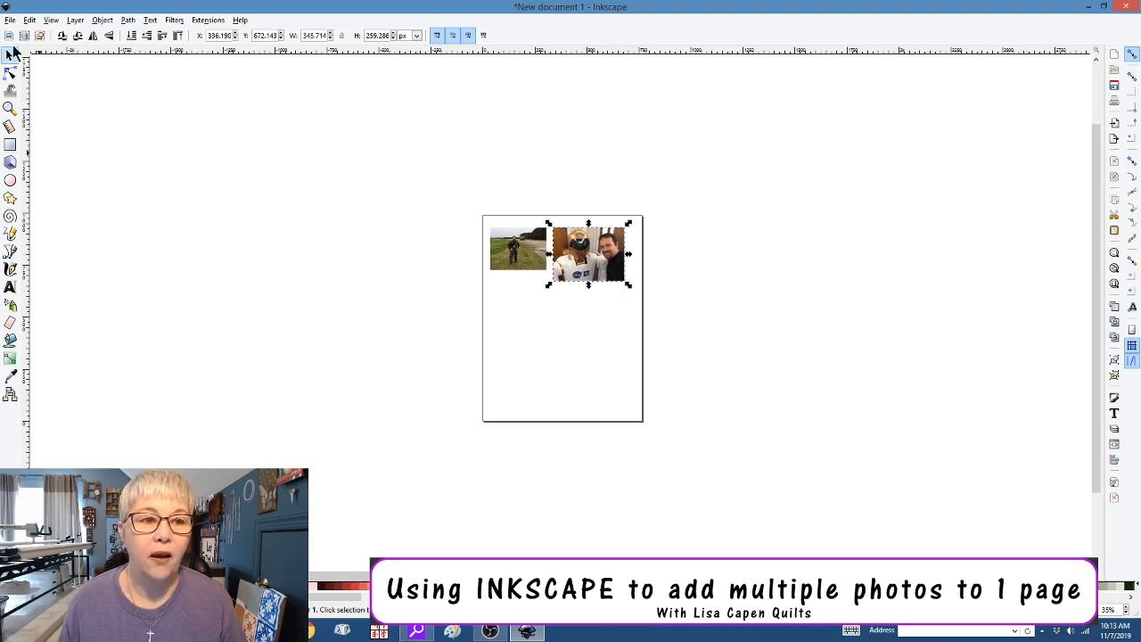
Import the warehouse photo, shrink it and place it under the robot selfie
{"action": "left_click", "coordinate": [10, 20]}
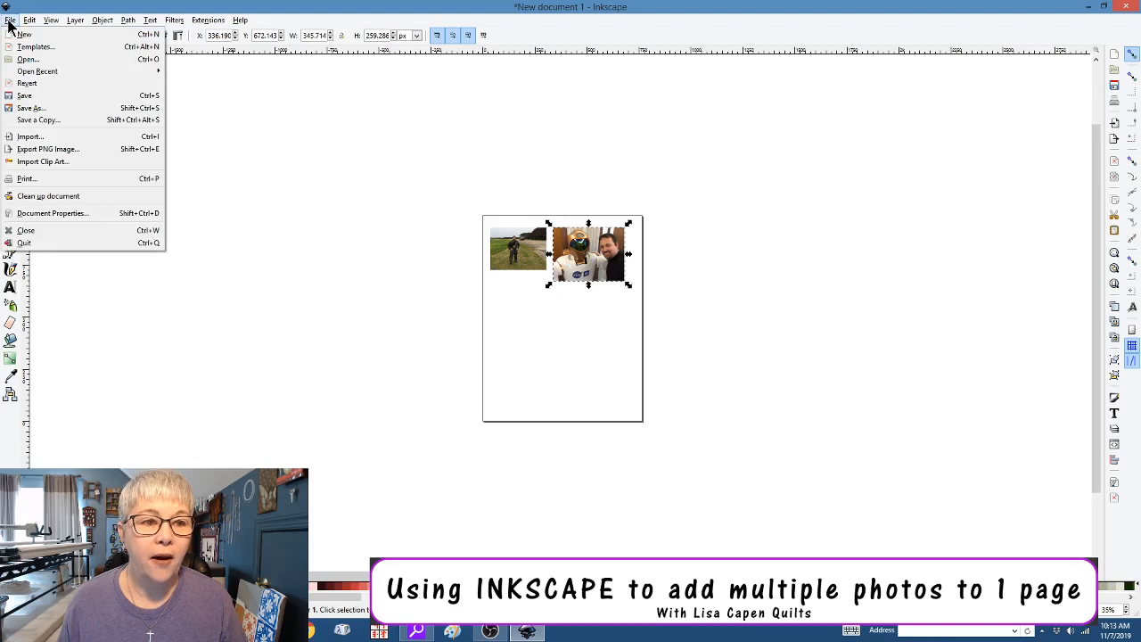
{"action": "left_click", "coordinate": [27, 137]}
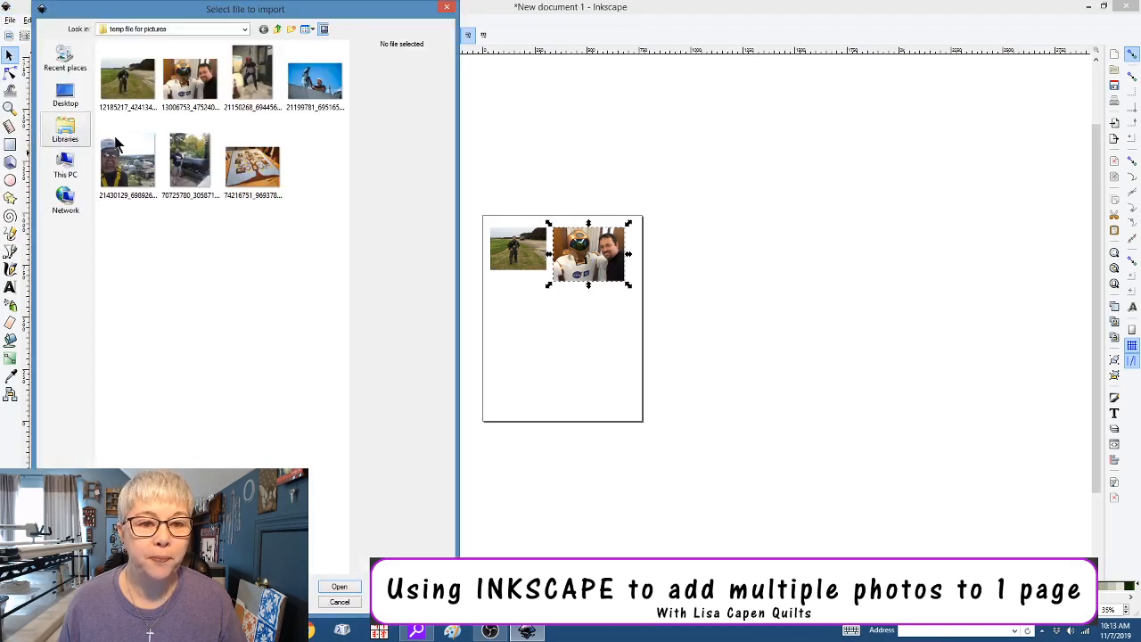
{"action": "left_click", "coordinate": [254, 84]}
{"action": "left_click", "coordinate": [338, 588]}
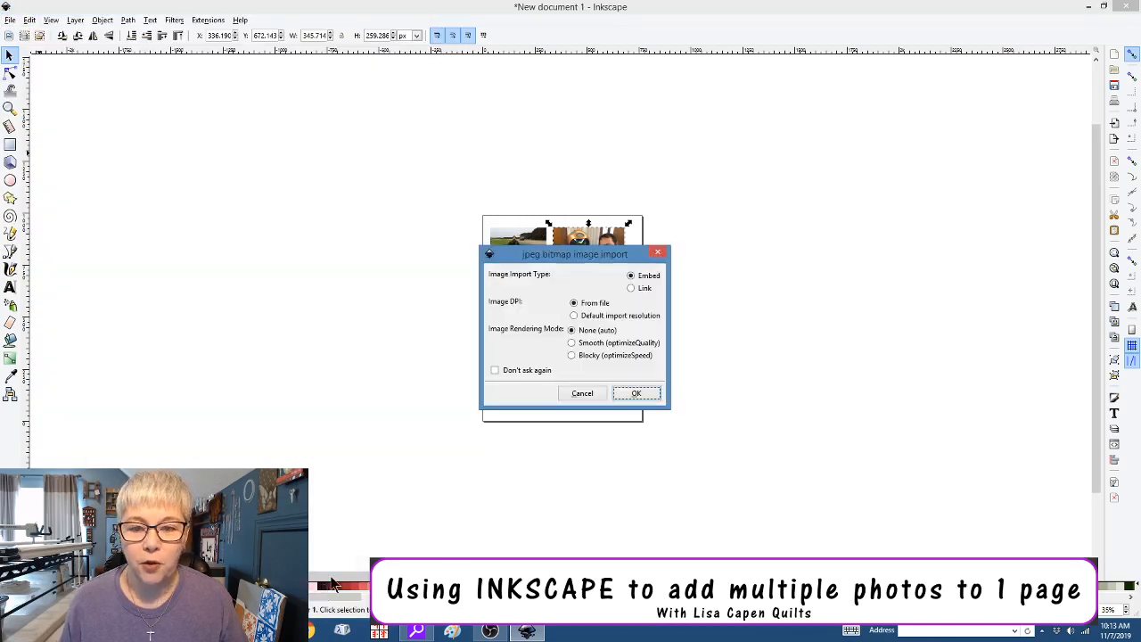
{"action": "left_click", "coordinate": [619, 395]}
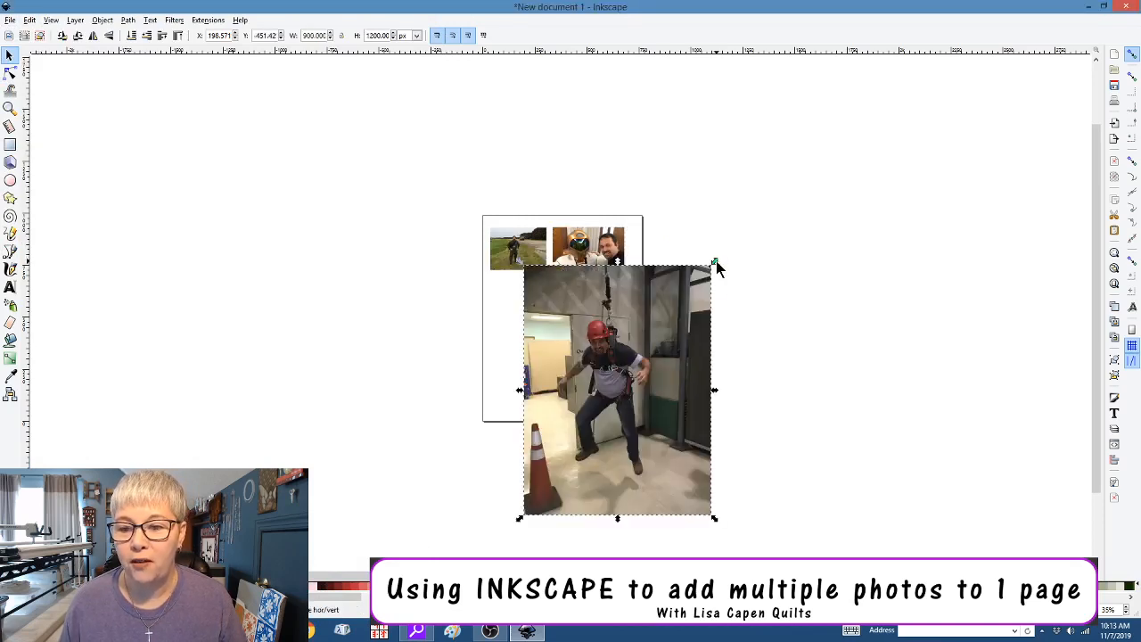
{"action": "left_click_drag", "start_coordinate": [716, 263], "coordinate": [599, 400]}
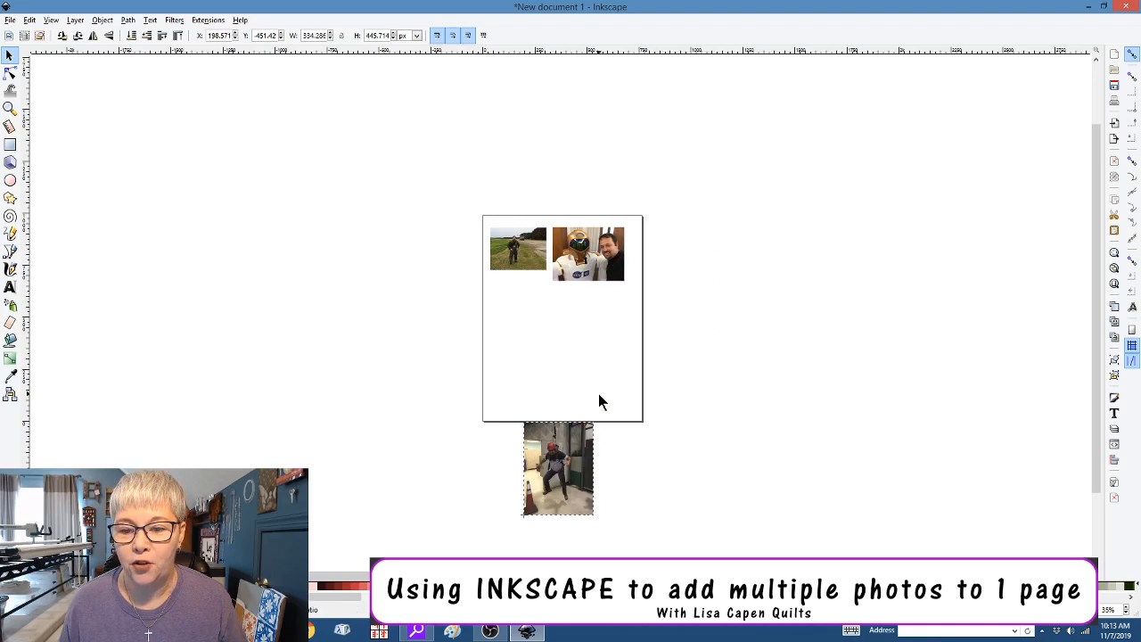
{"action": "left_click_drag", "start_coordinate": [565, 475], "coordinate": [597, 337]}
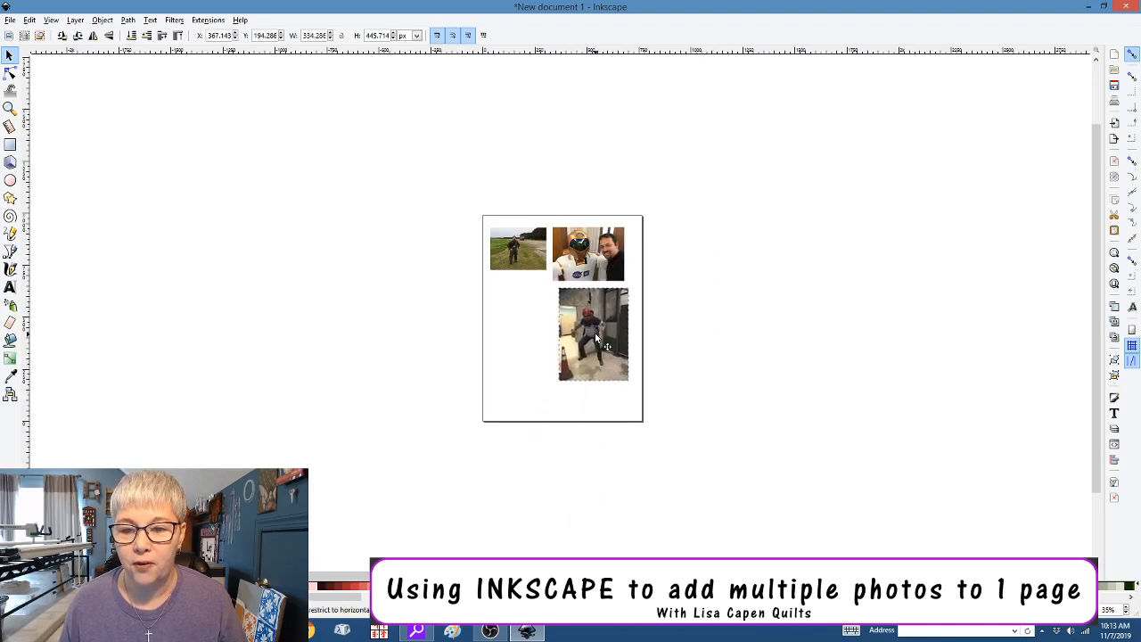
Import the blue-sky camera photo and shrink it to 382.296 × 254.429 px
{"action": "left_click", "coordinate": [10, 20]}
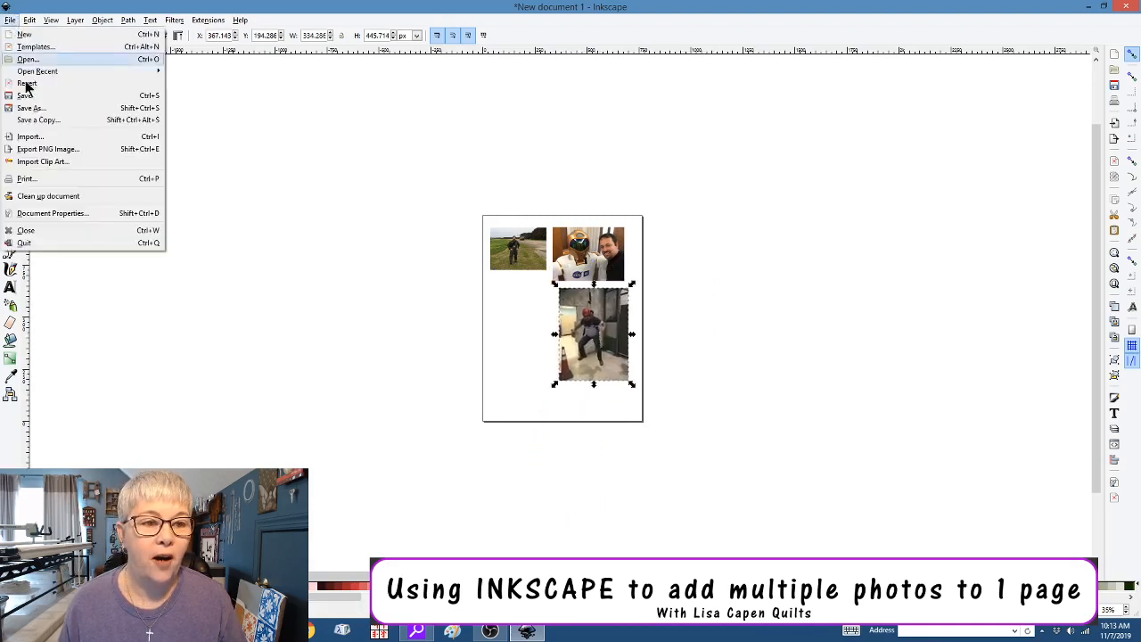
{"action": "left_click", "coordinate": [30, 136]}
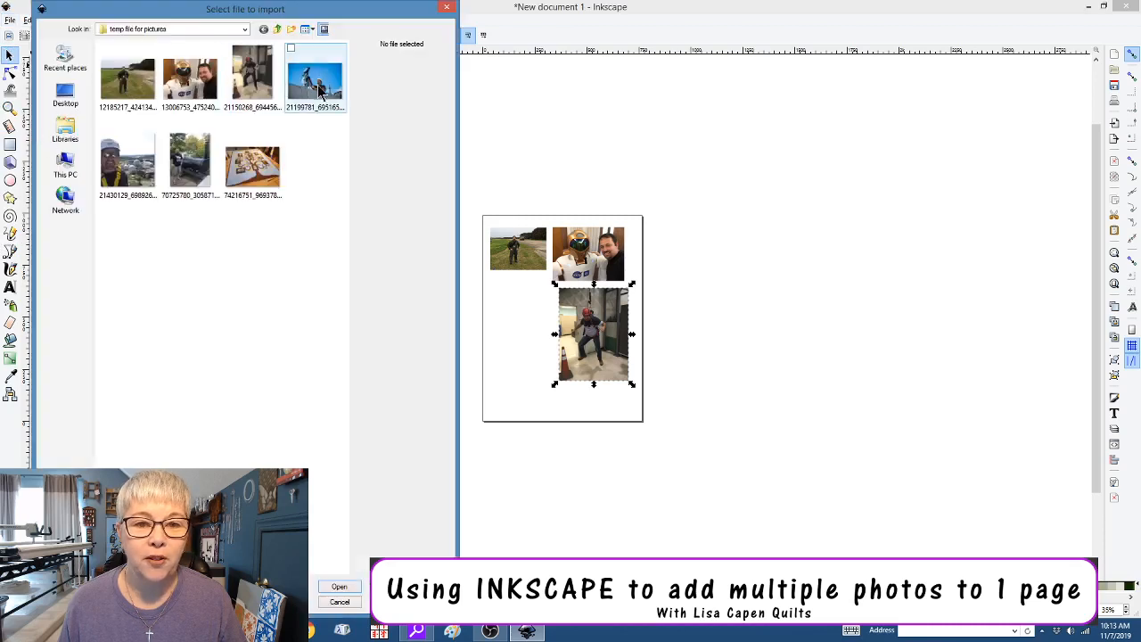
{"action": "left_click", "coordinate": [319, 92]}
{"action": "left_click", "coordinate": [337, 588]}
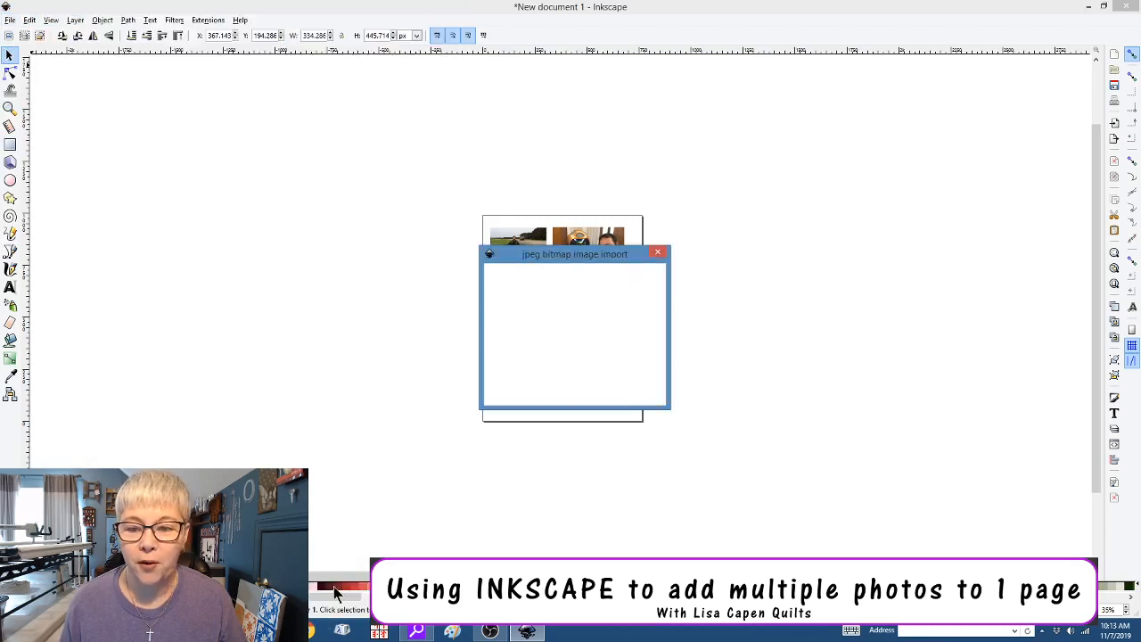
{"action": "left_click", "coordinate": [628, 394]}
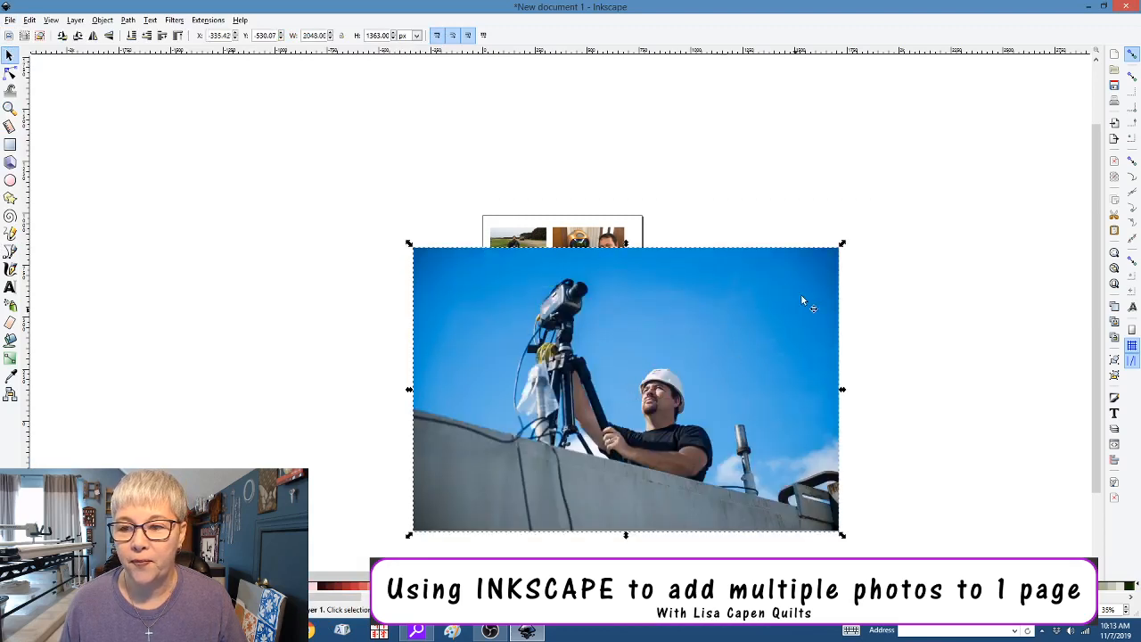
{"action": "left_click_drag", "start_coordinate": [843, 244], "coordinate": [531, 300]}
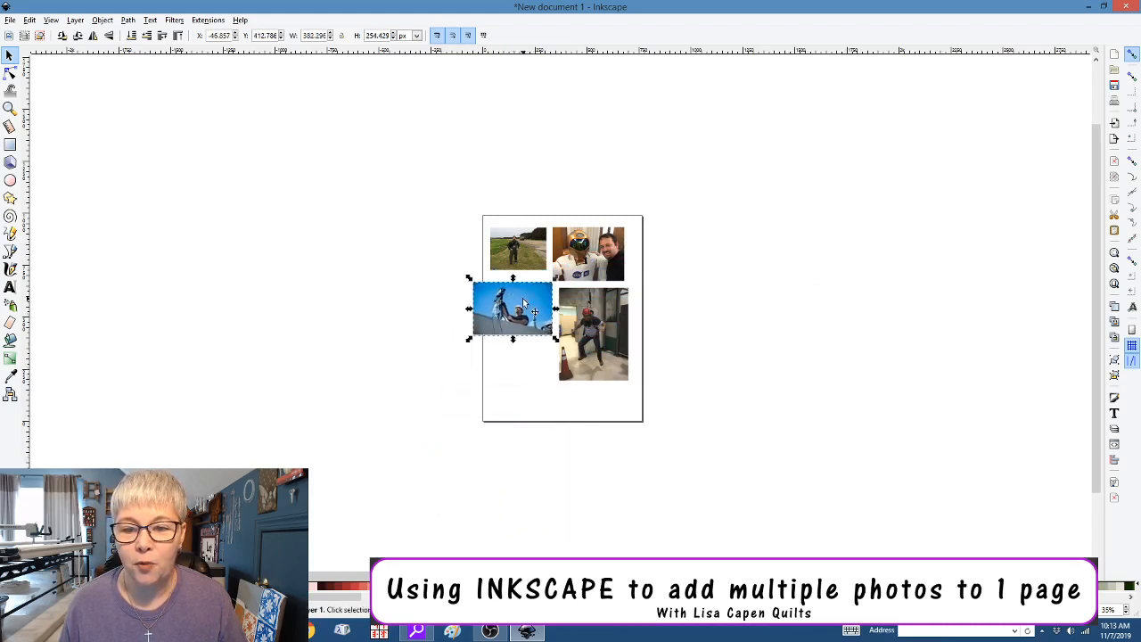
Import the helmet selfie, shrink it to thumbnail size and place it at the page's lower left
{"action": "left_click", "coordinate": [10, 21]}
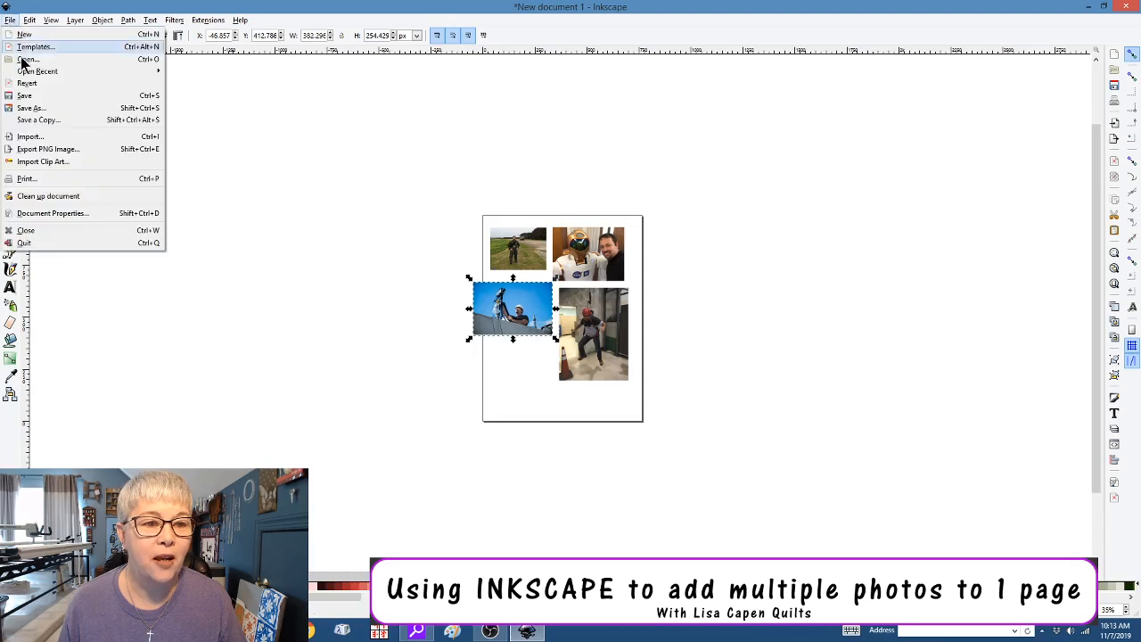
{"action": "left_click", "coordinate": [39, 141]}
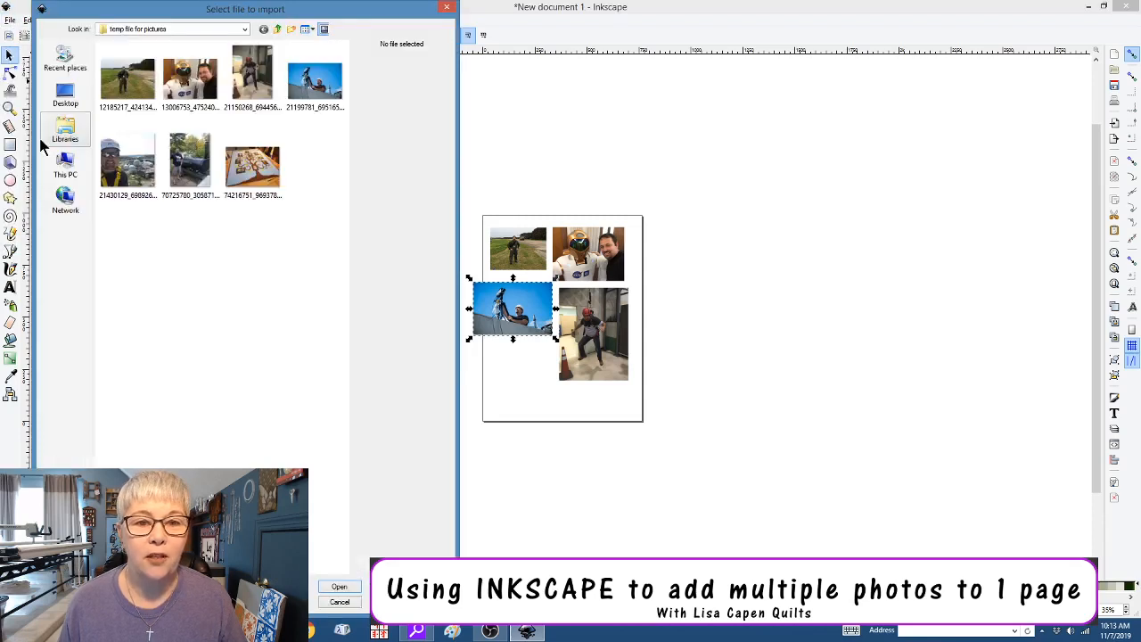
{"action": "left_click", "coordinate": [133, 179]}
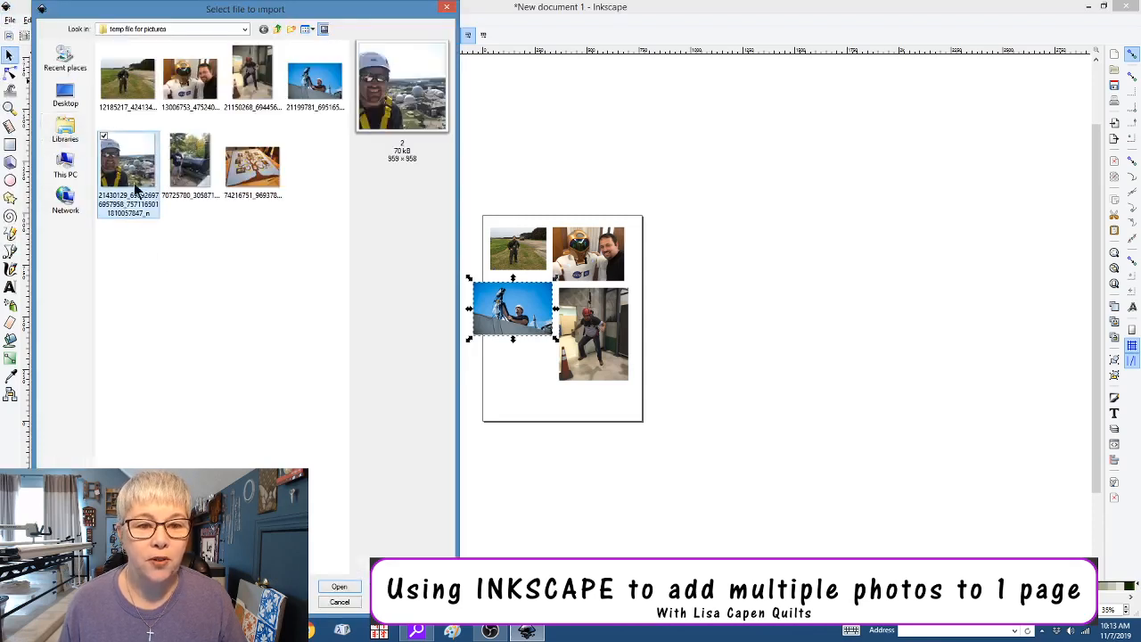
{"action": "left_click", "coordinate": [340, 587]}
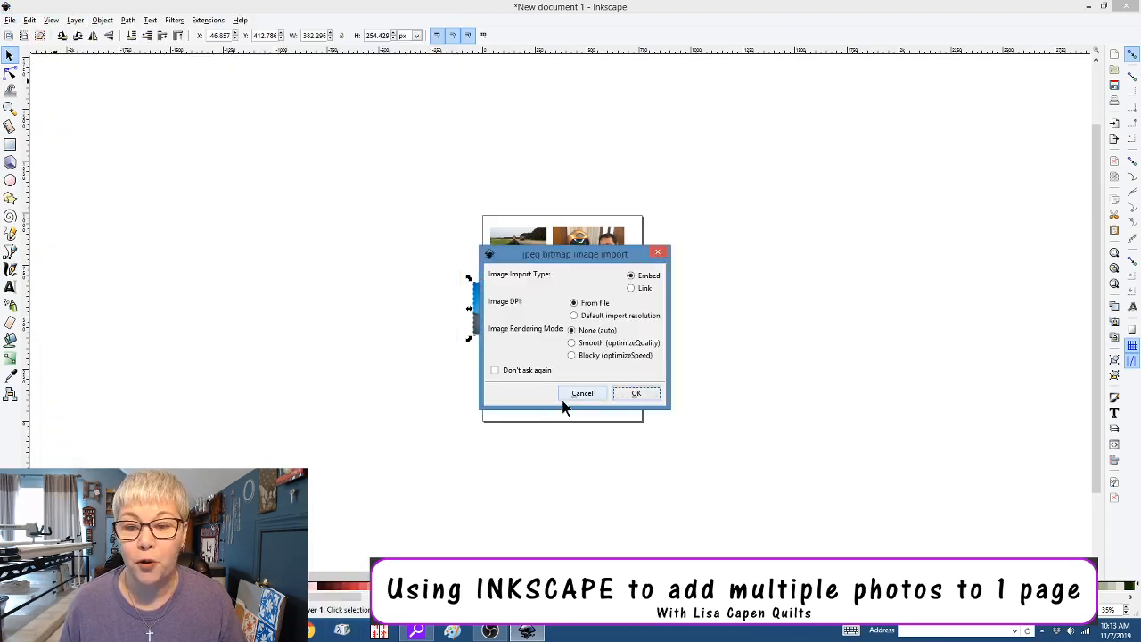
{"action": "left_click", "coordinate": [633, 393]}
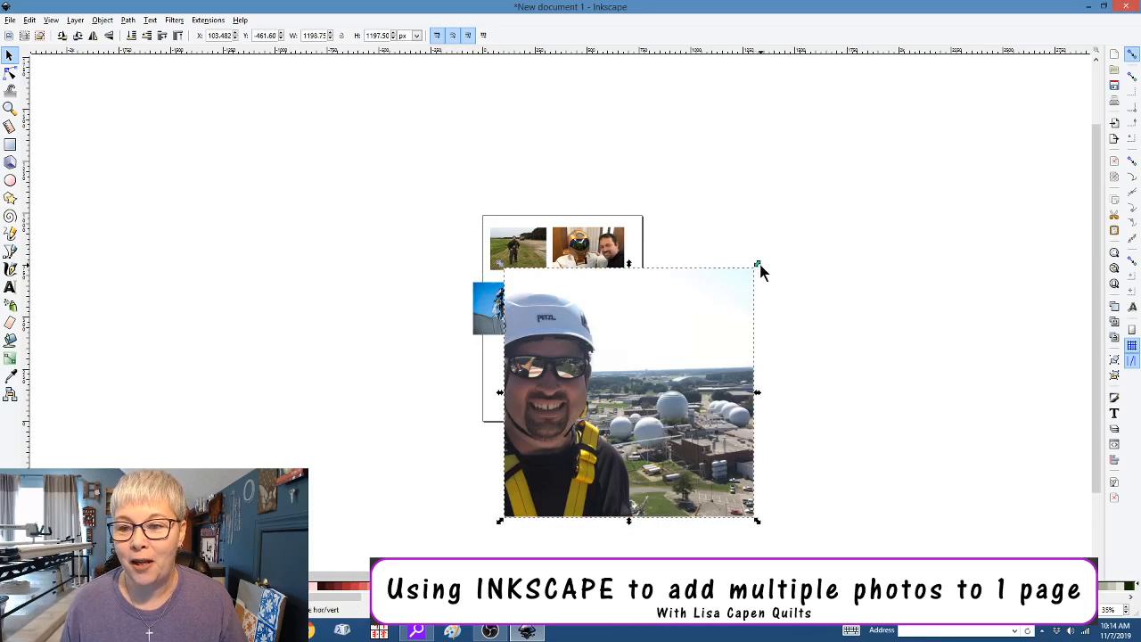
{"action": "left_click_drag", "start_coordinate": [759, 269], "coordinate": [577, 429]}
{"action": "left_click_drag", "start_coordinate": [530, 485], "coordinate": [510, 380]}
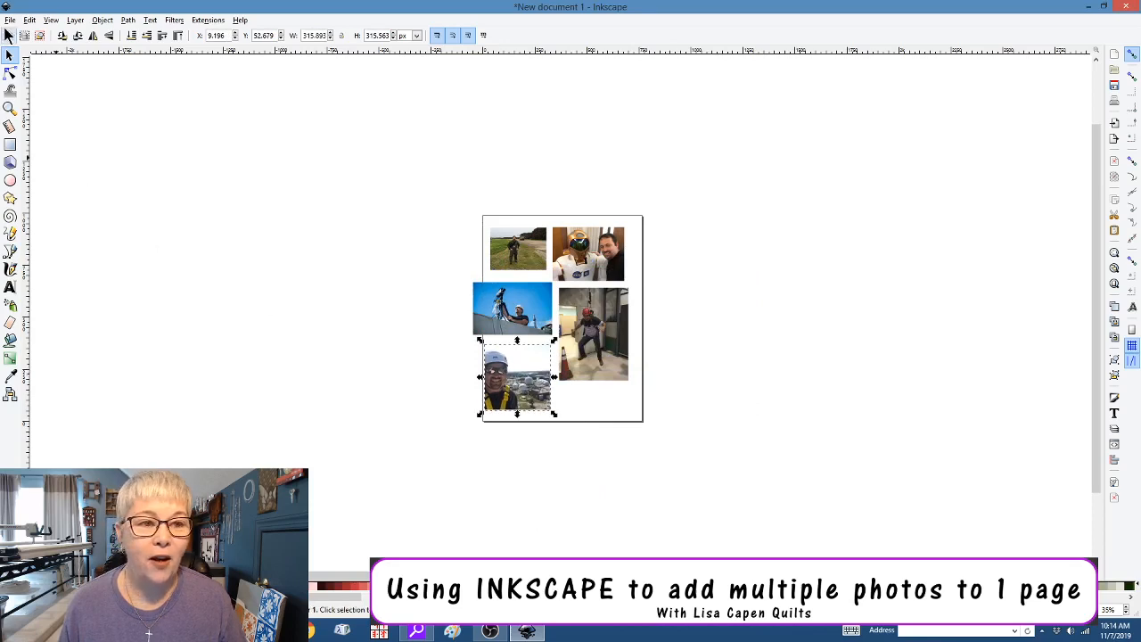
Import the barbecue photo and shrink it proportionally near the page's bottom right
{"action": "left_click", "coordinate": [9, 24]}
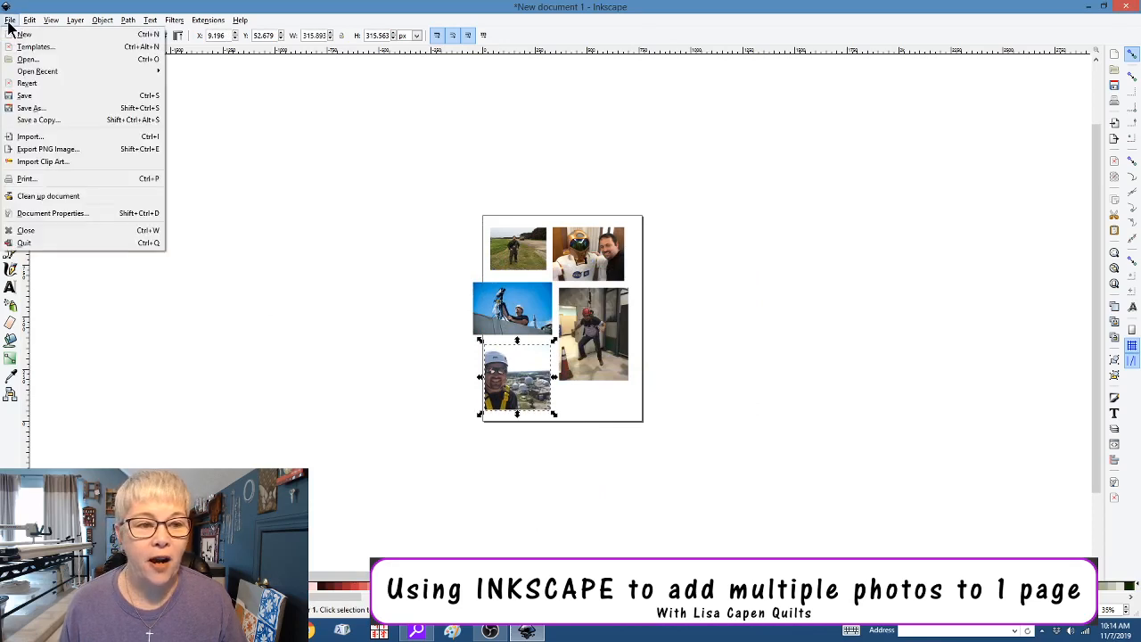
{"action": "left_click", "coordinate": [32, 137]}
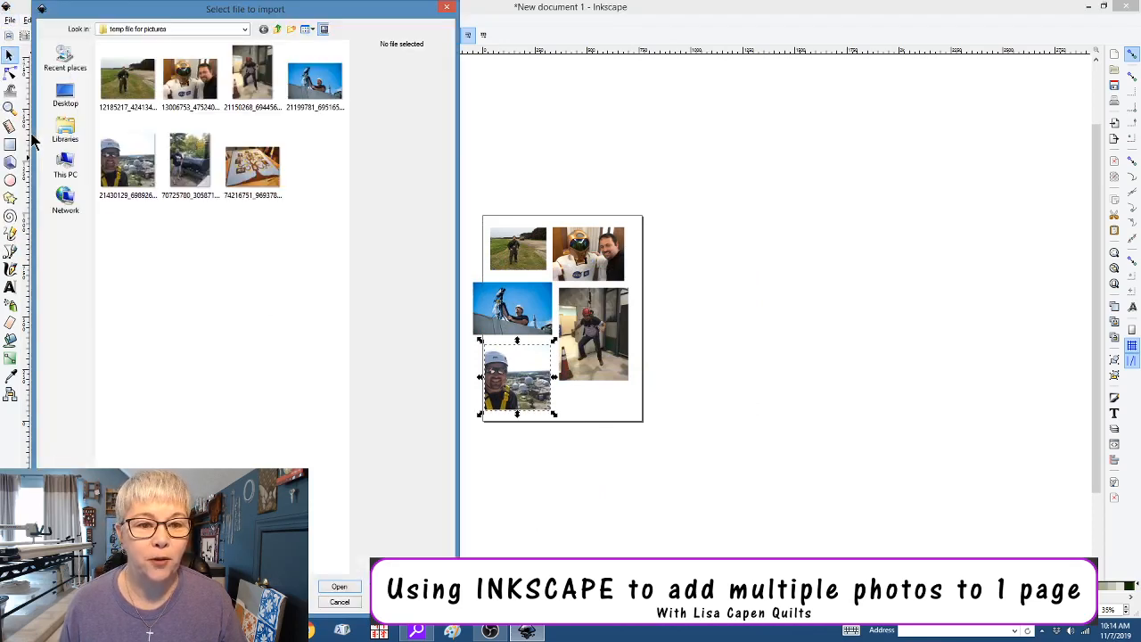
{"action": "left_click", "coordinate": [190, 165]}
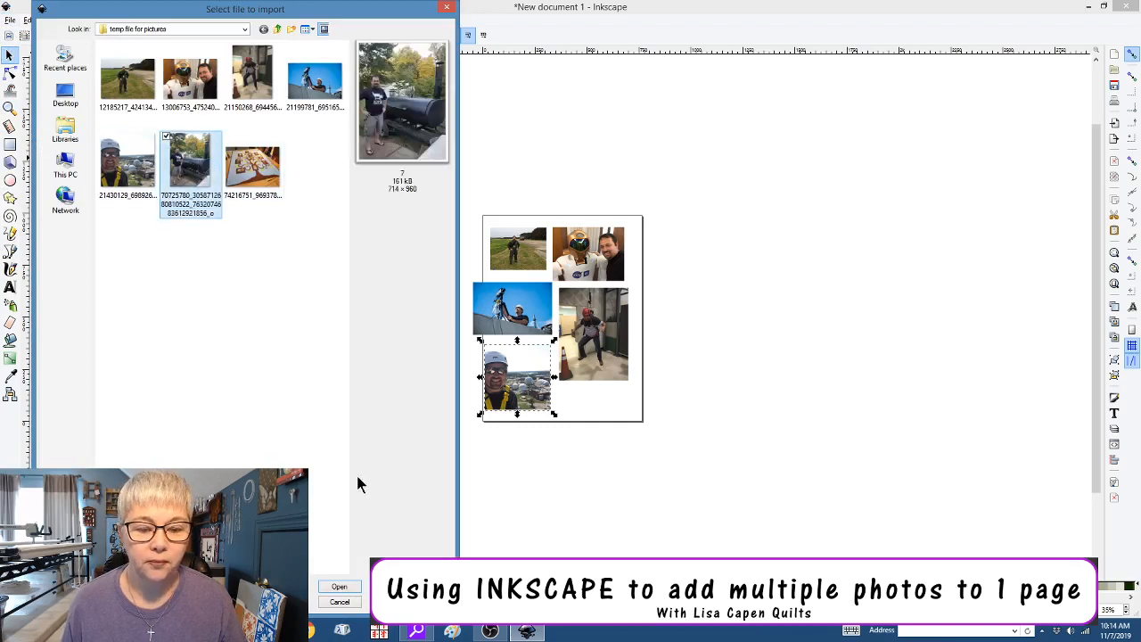
{"action": "left_click", "coordinate": [339, 587]}
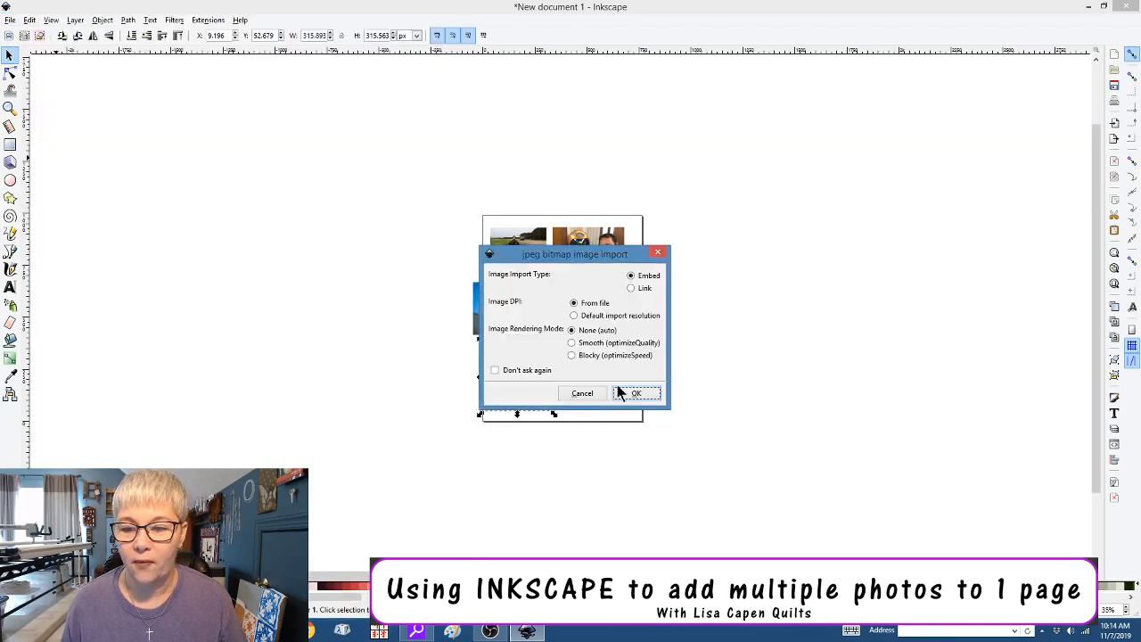
{"action": "left_click", "coordinate": [635, 393]}
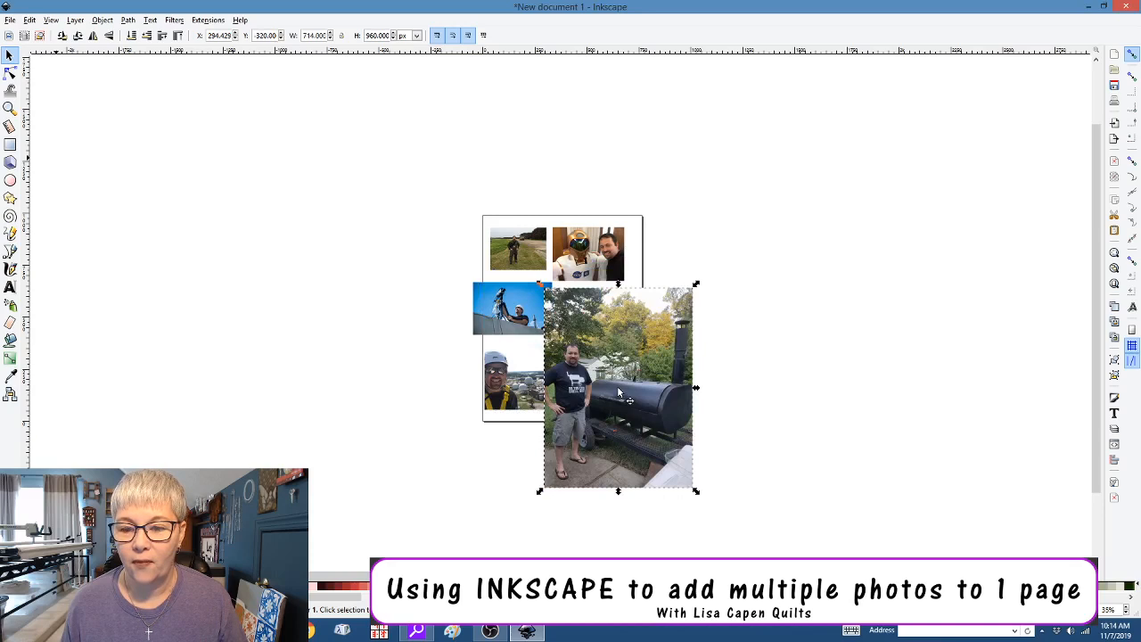
{"action": "left_click_drag", "start_coordinate": [620, 392], "coordinate": [380, 326]}
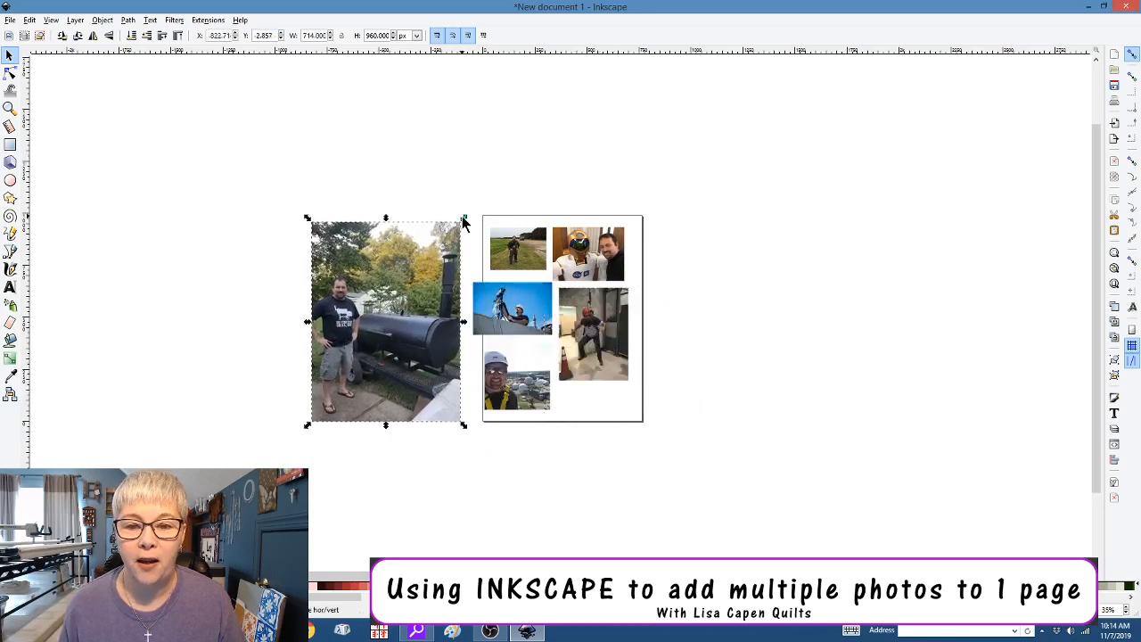
{"action": "left_click_drag", "start_coordinate": [465, 223], "coordinate": [593, 419]}
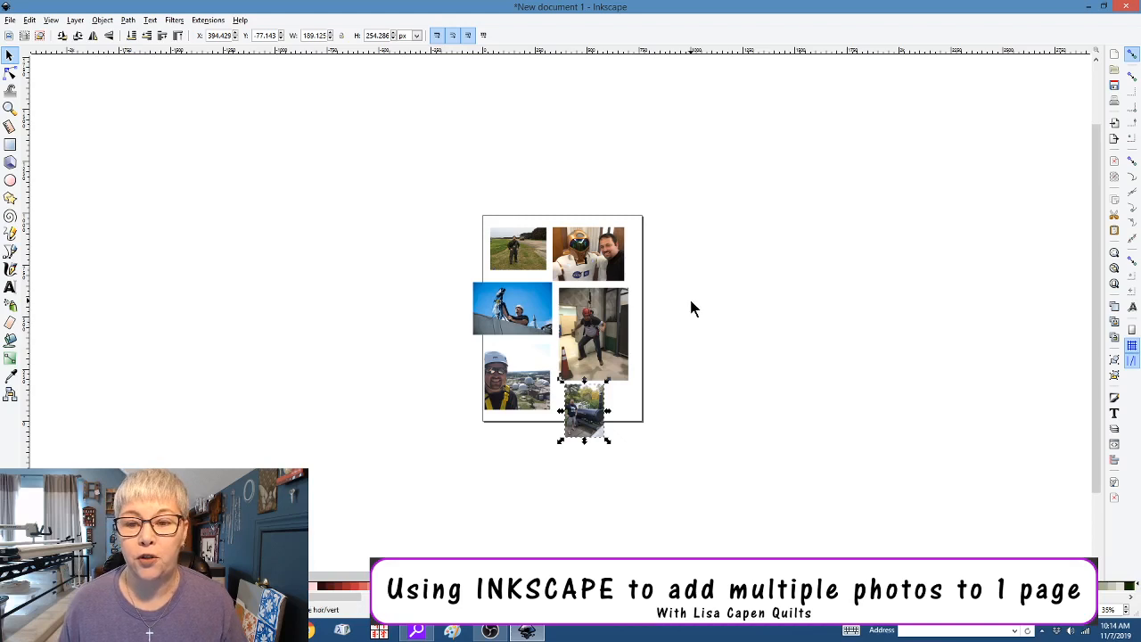
Shrink the blue-sky camera photo slightly and nudge it into the left column
{"action": "scroll", "coordinate": [691, 300], "scroll_direction": "up", "scroll_amount": 2}
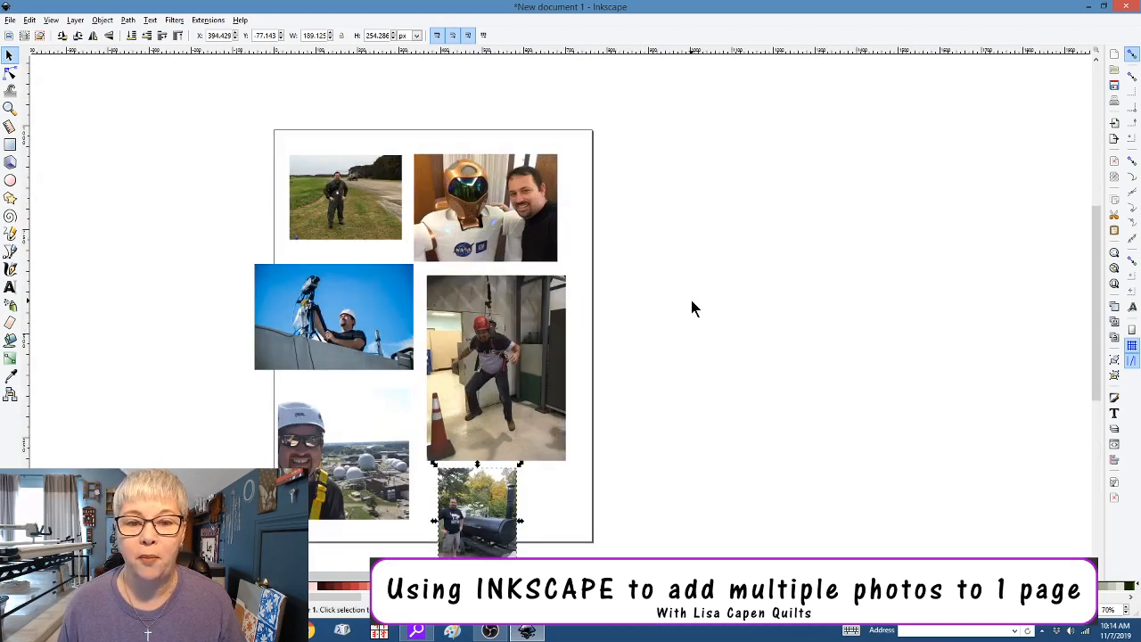
{"action": "scroll", "coordinate": [694, 307], "scroll_direction": "down", "scroll_amount": 2}
{"action": "scroll", "coordinate": [693, 307], "scroll_direction": "up", "scroll_amount": 1}
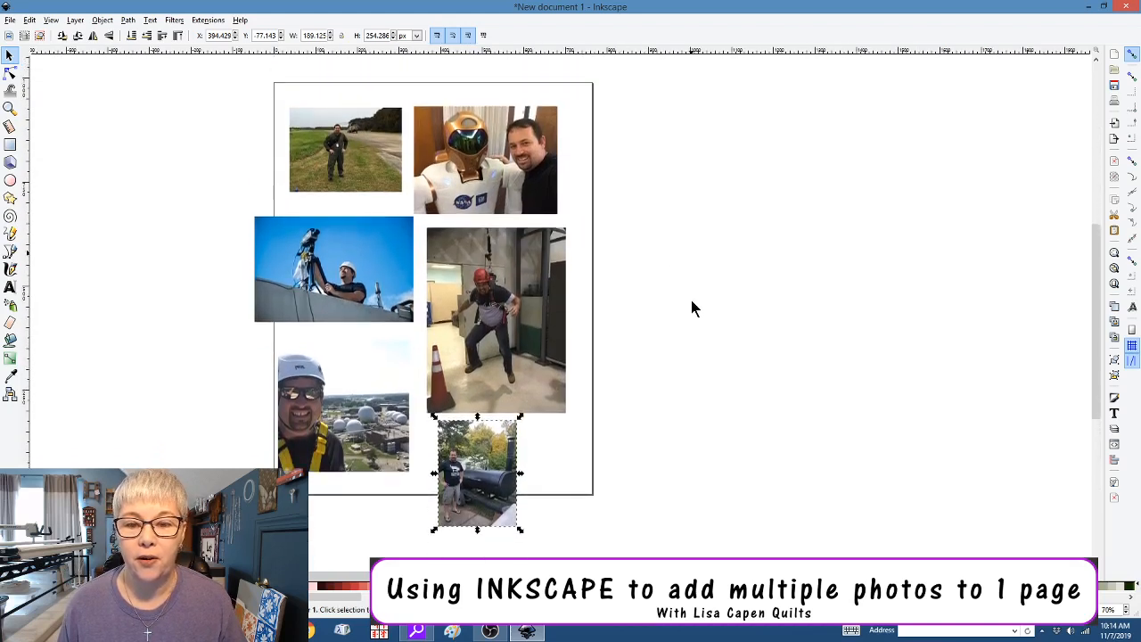
{"action": "left_click_drag", "start_coordinate": [572, 576], "coordinate": [473, 576]}
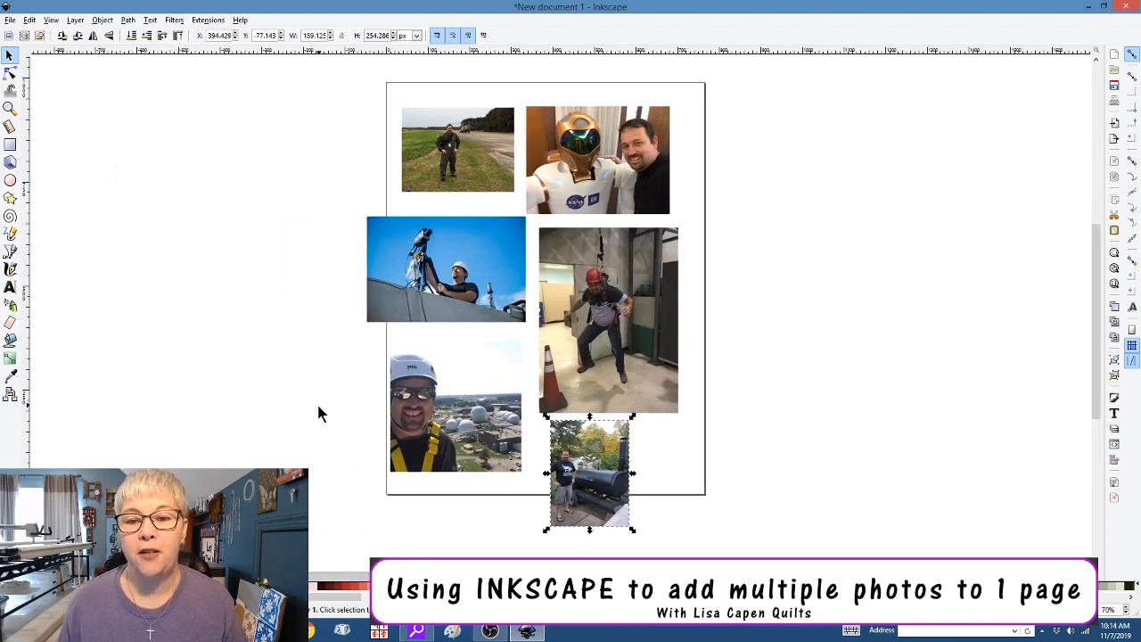
{"action": "left_click", "coordinate": [611, 318]}
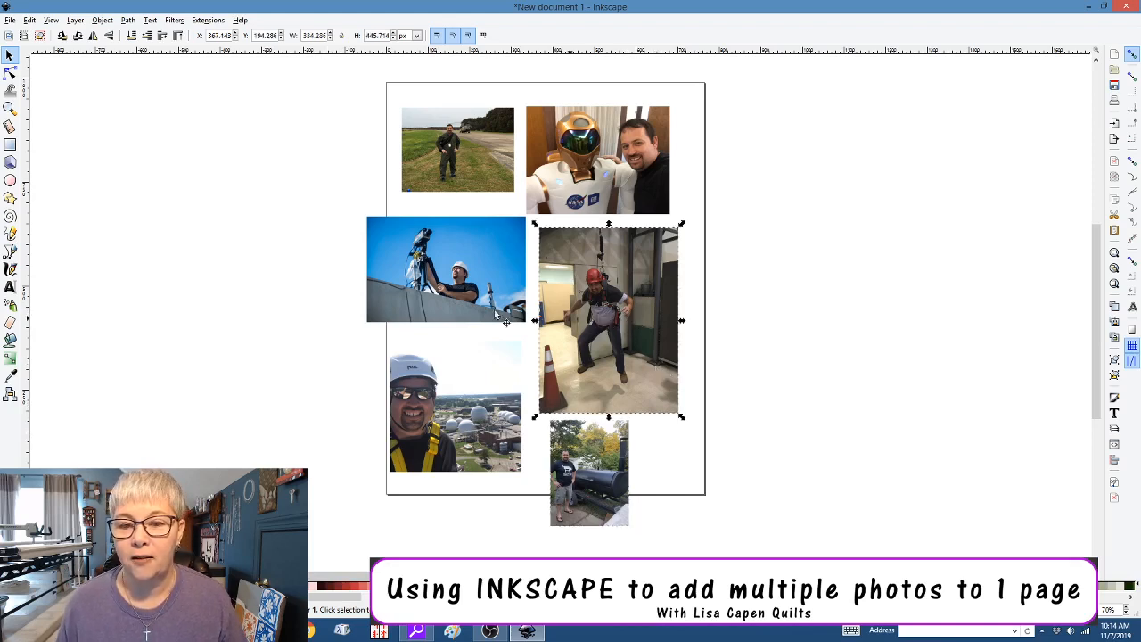
{"action": "left_click", "coordinate": [460, 305]}
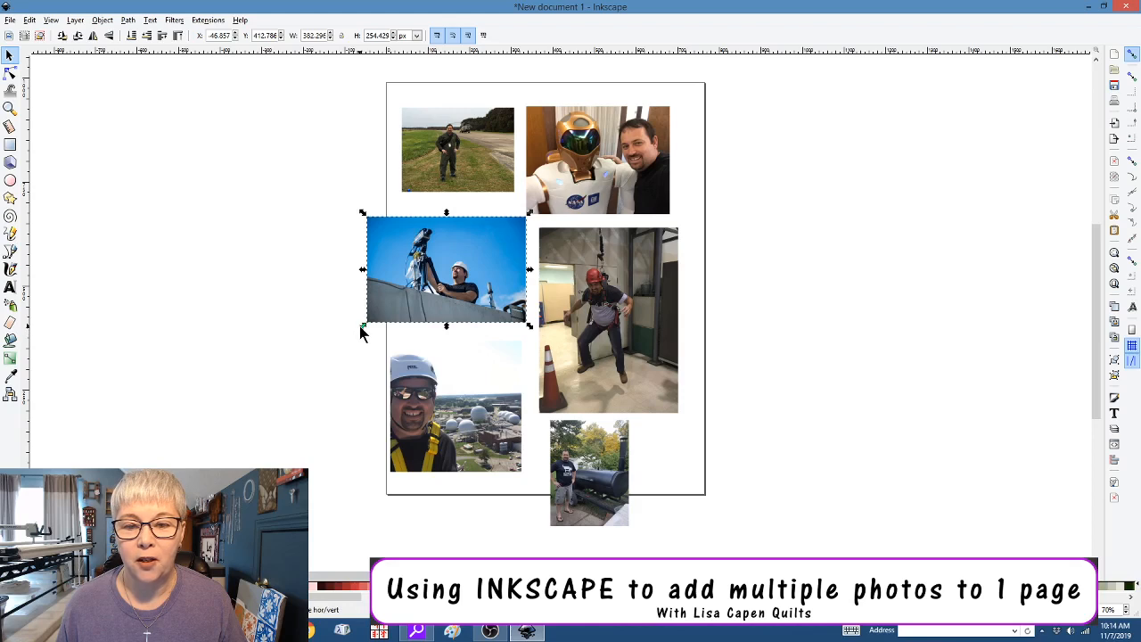
{"action": "left_click_drag", "start_coordinate": [361, 330], "coordinate": [390, 315]}
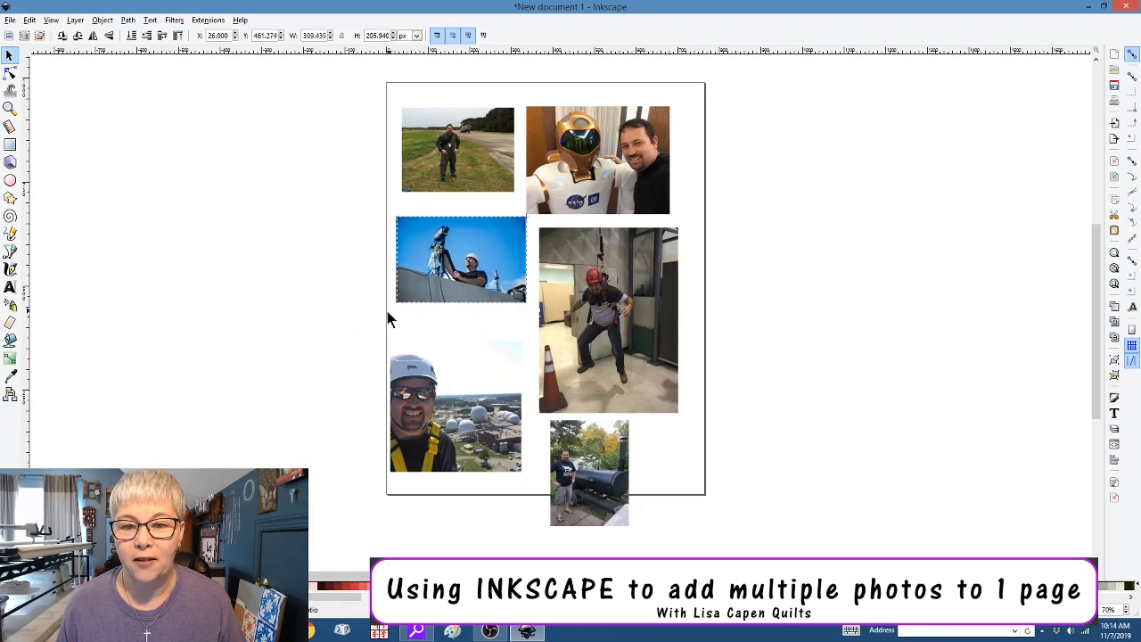
{"action": "left_click_drag", "start_coordinate": [471, 279], "coordinate": [457, 253]}
Raise the helmet selfie under the blue-sky photo and move the barbecue photo off the page
{"action": "left_click", "coordinate": [457, 410]}
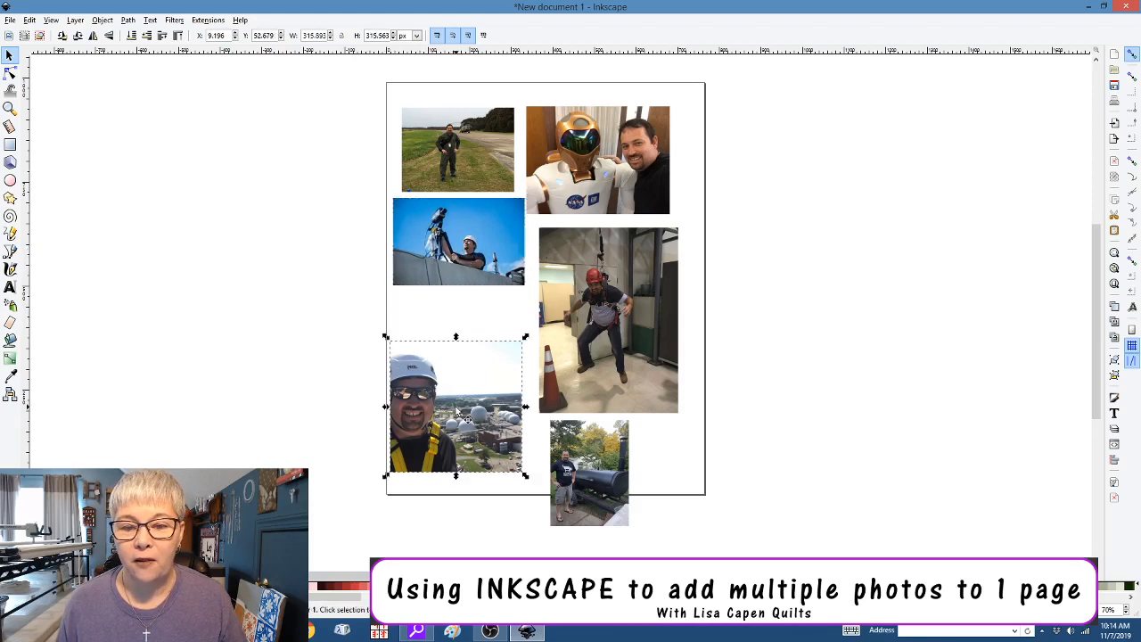
{"action": "left_click_drag", "start_coordinate": [457, 410], "coordinate": [459, 366]}
{"action": "left_click_drag", "start_coordinate": [586, 470], "coordinate": [316, 143]}
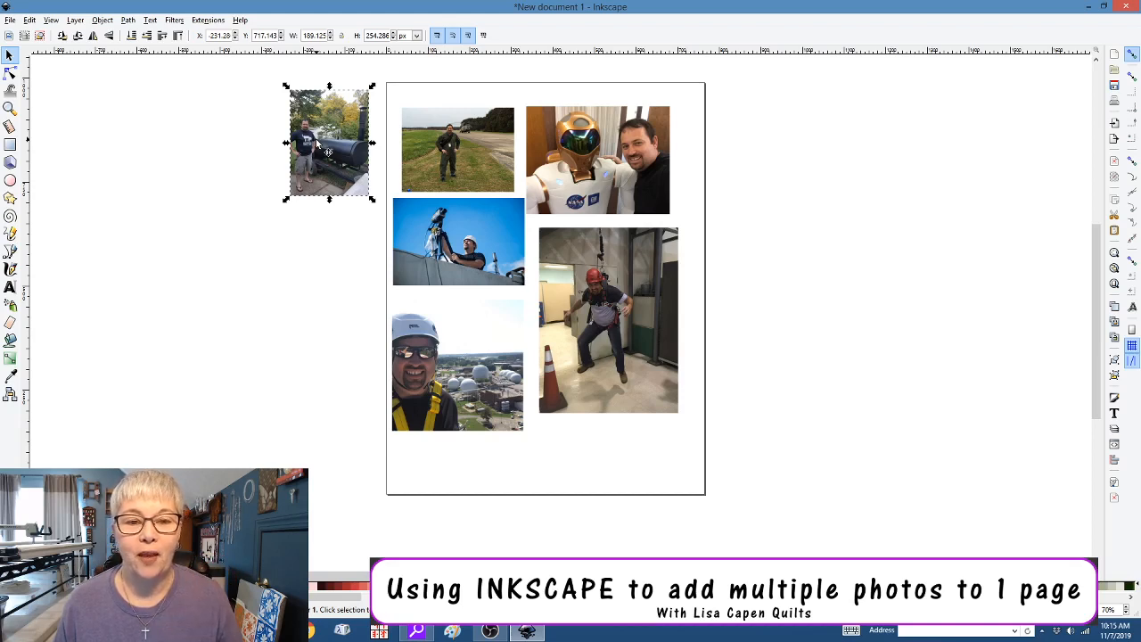
Enlarge the airfield photo to 767.619 × 575.714 px so it sits off the page
{"action": "left_click", "coordinate": [432, 150]}
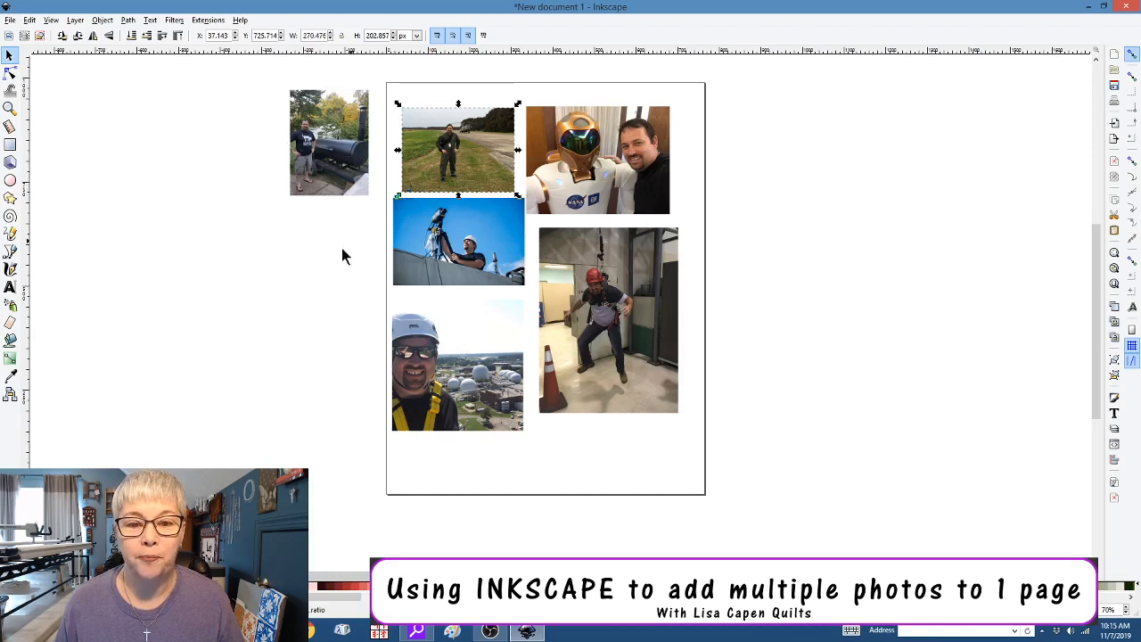
{"action": "left_click_drag", "start_coordinate": [241, 315], "coordinate": [110, 428]}
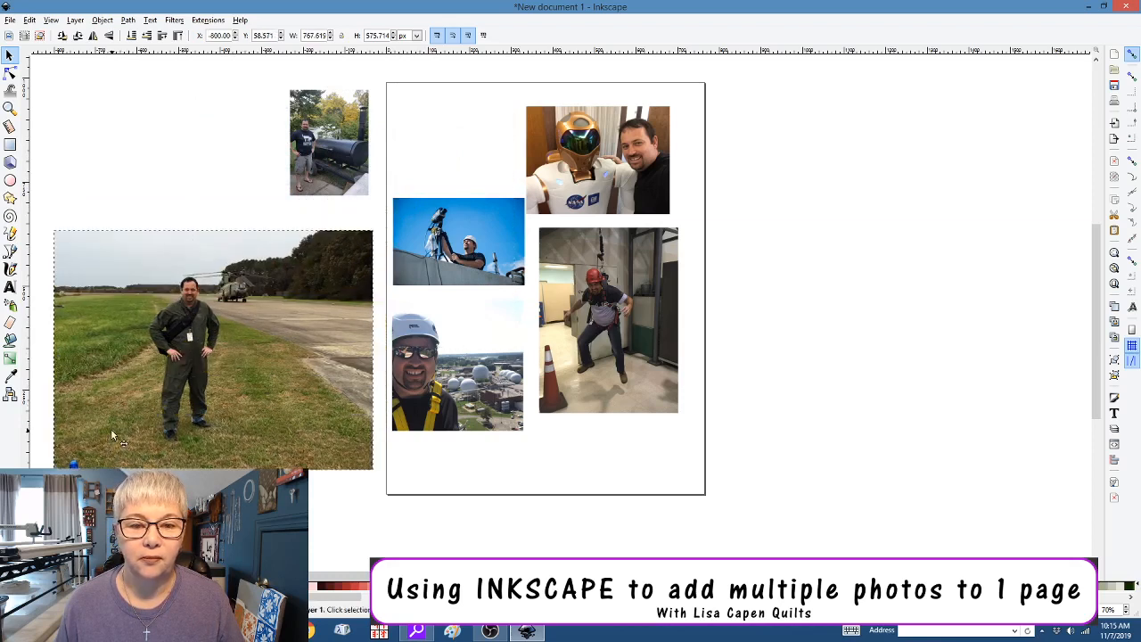
{"action": "left_click_drag", "start_coordinate": [283, 577], "coordinate": [276, 577]}
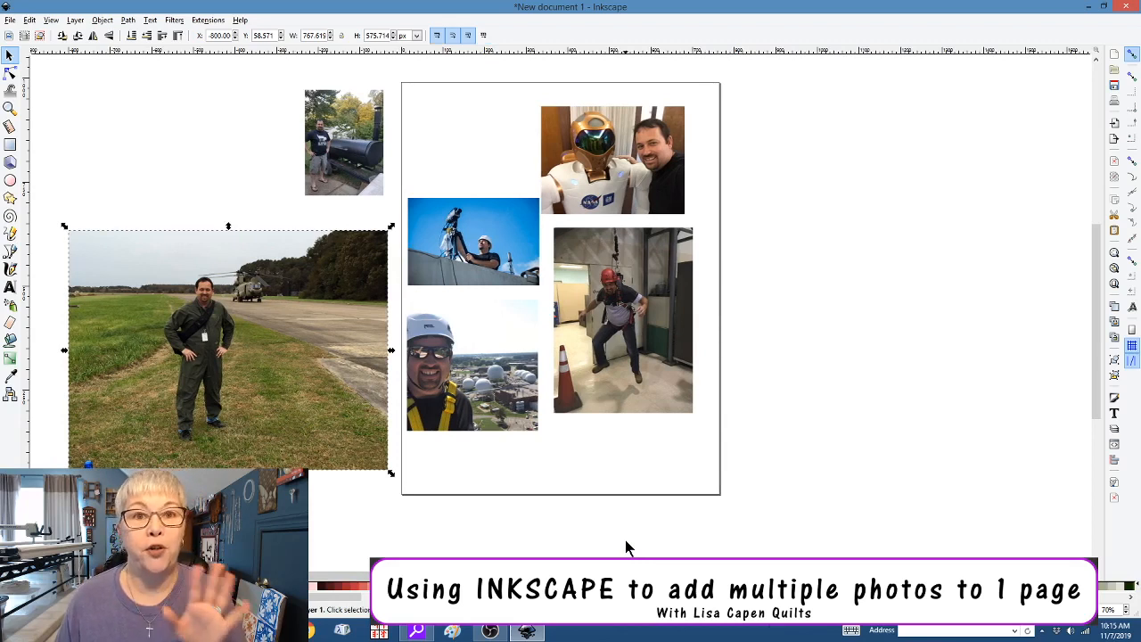
{"action": "left_click", "coordinate": [272, 530]}
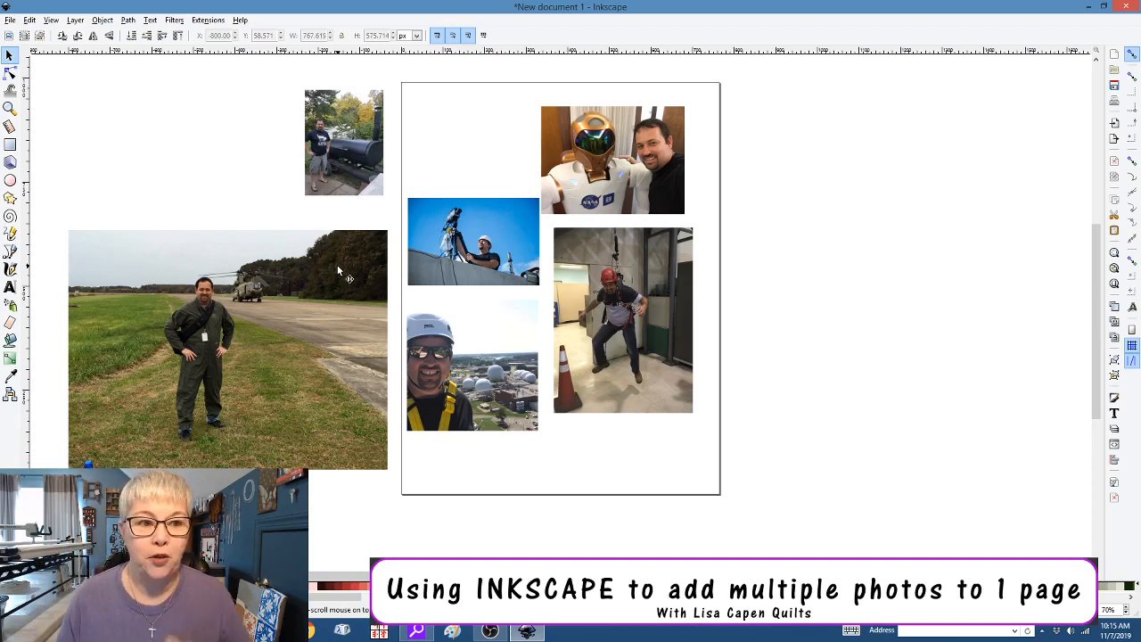
Draw an empty rectangle of about 453 × 559 px beside the page as a crop frame
{"action": "left_click", "coordinate": [12, 147]}
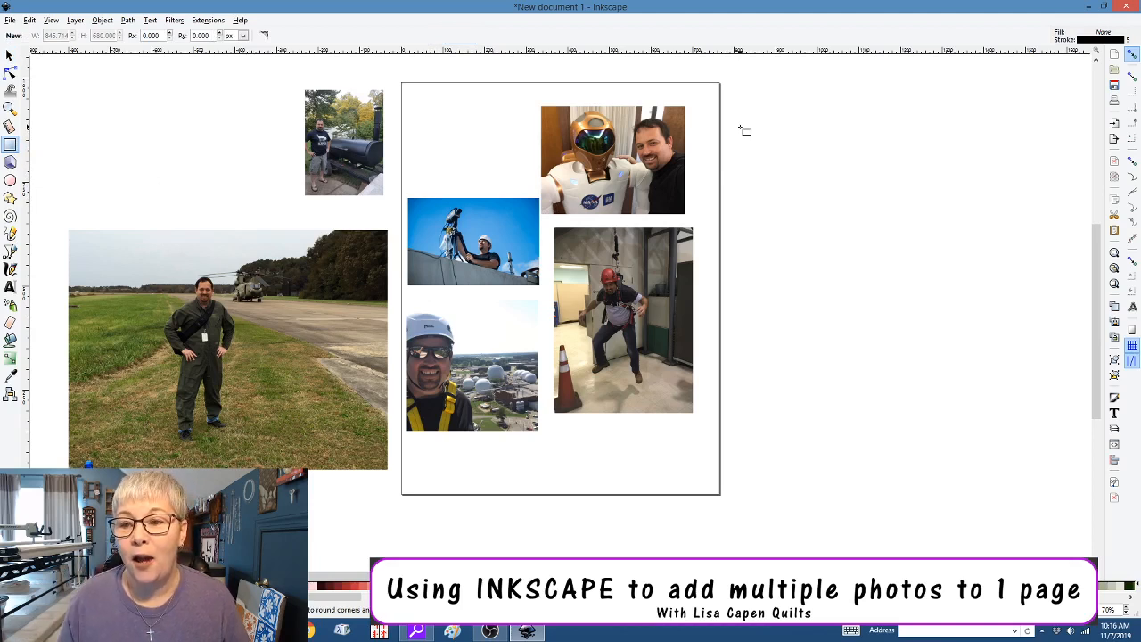
{"action": "left_click_drag", "start_coordinate": [740, 127], "coordinate": [932, 362]}
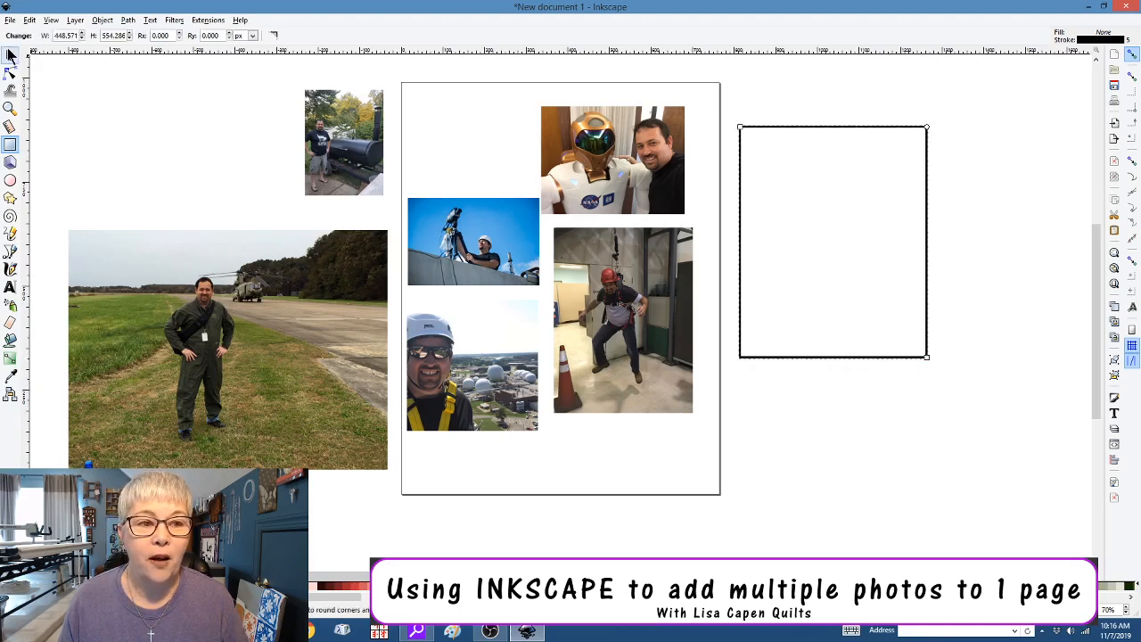
{"action": "left_click", "coordinate": [11, 55]}
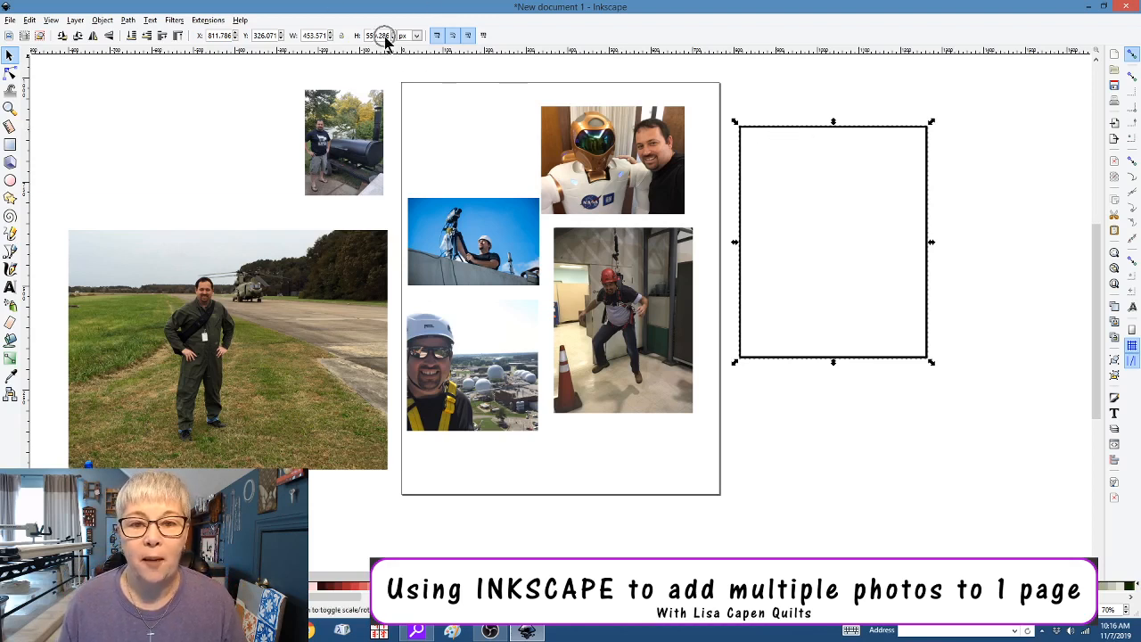
Switch the size units to inches and resize the rectangle to 3 in wide by 4 in tall
{"action": "left_click", "coordinate": [414, 37]}
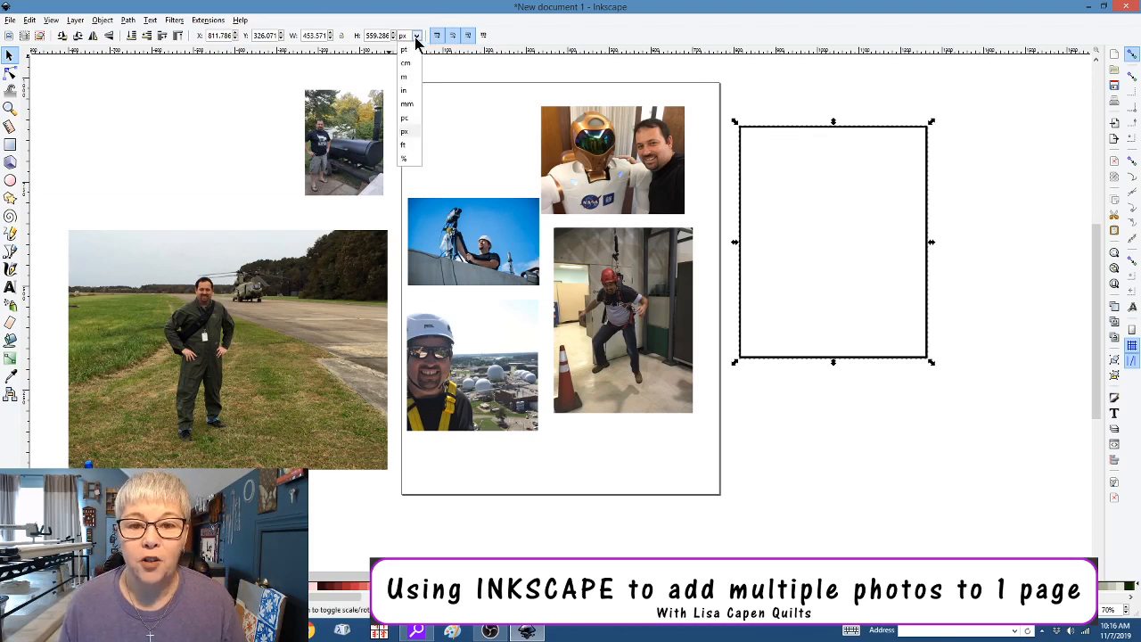
{"action": "left_click", "coordinate": [405, 92]}
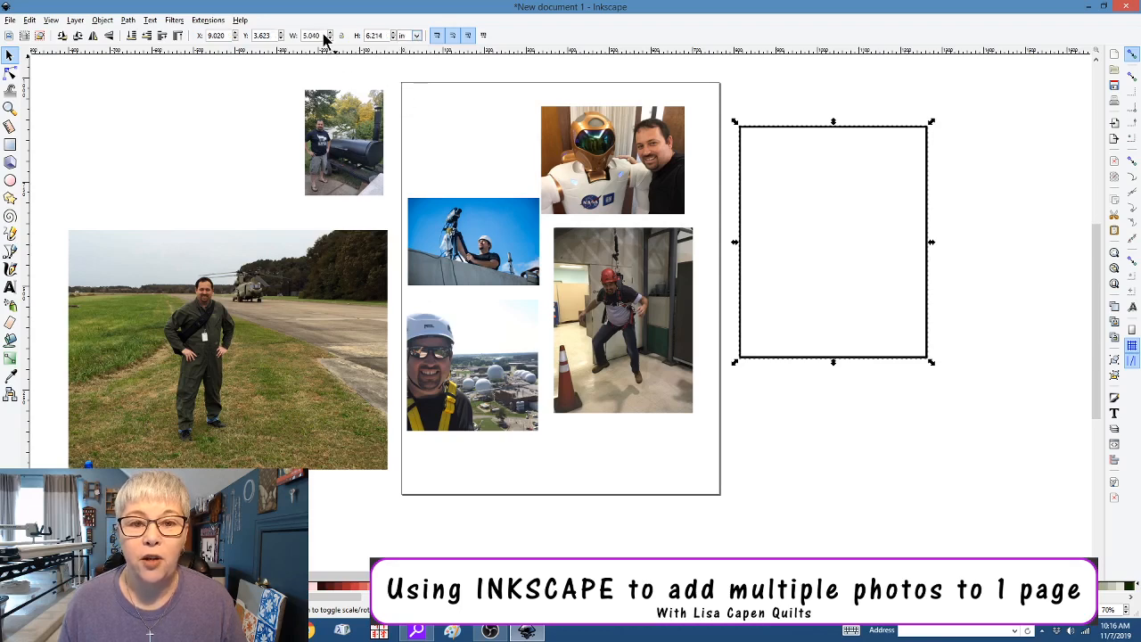
{"action": "left_click_drag", "start_coordinate": [325, 37], "coordinate": [288, 37]}
{"action": "type", "text": "3"}
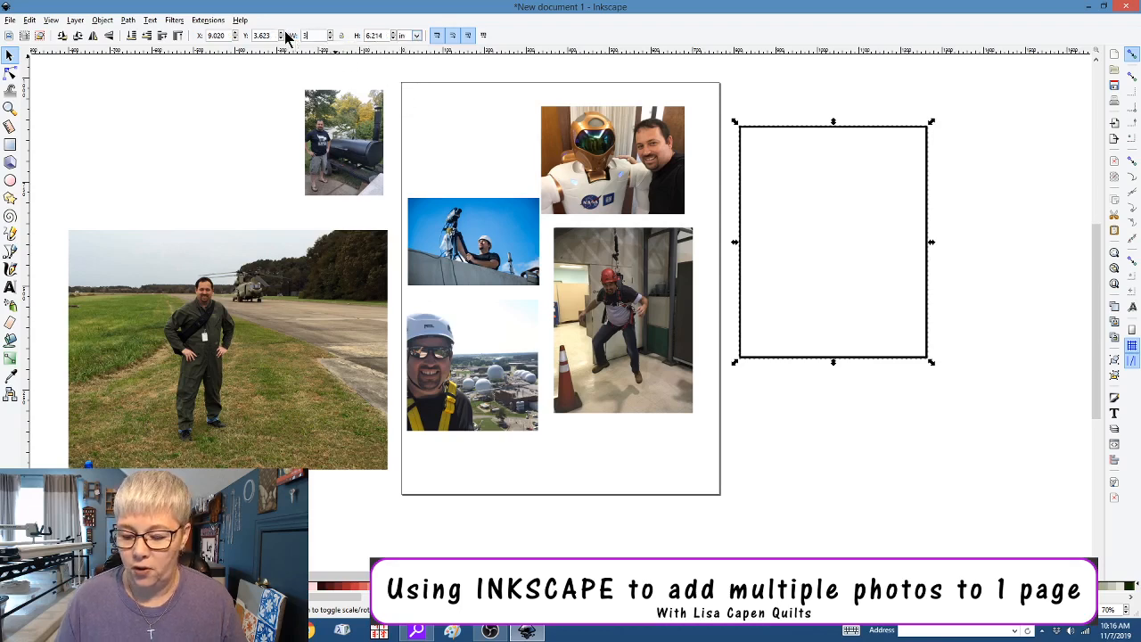
{"action": "key", "text": "Return"}
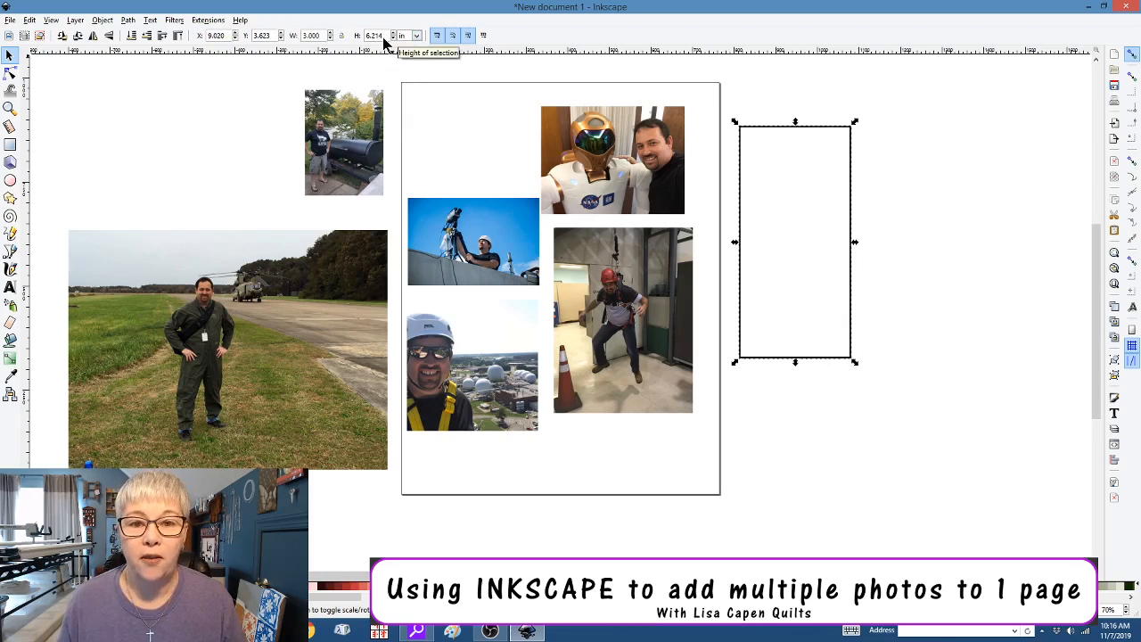
{"action": "left_click_drag", "start_coordinate": [382, 36], "coordinate": [335, 38]}
{"action": "type", "text": "3"}
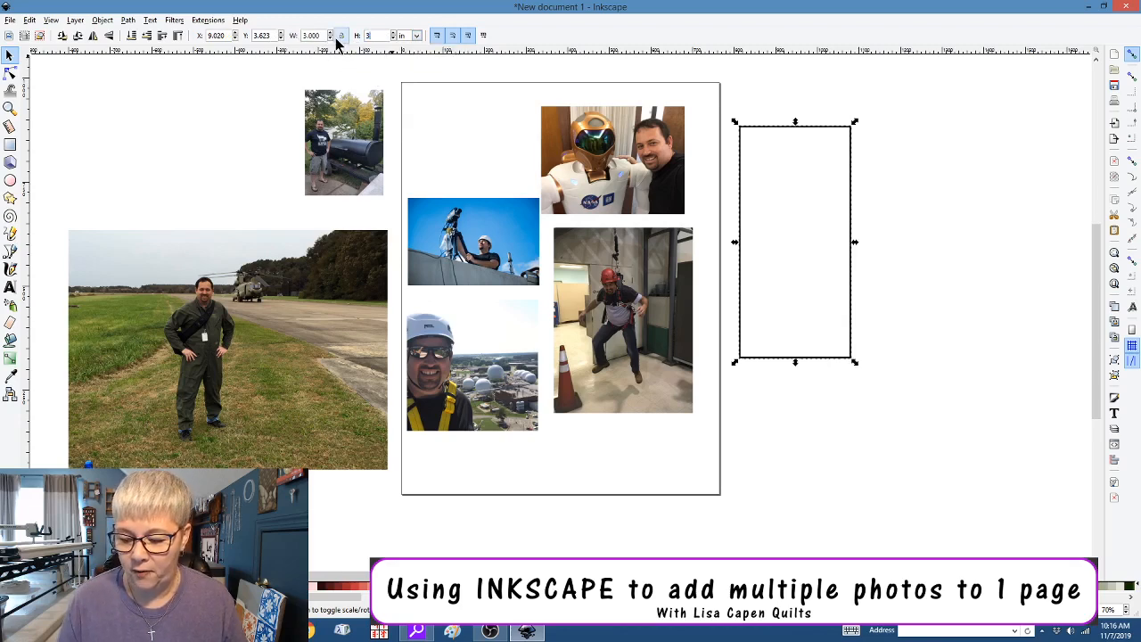
{"action": "key", "text": "Return"}
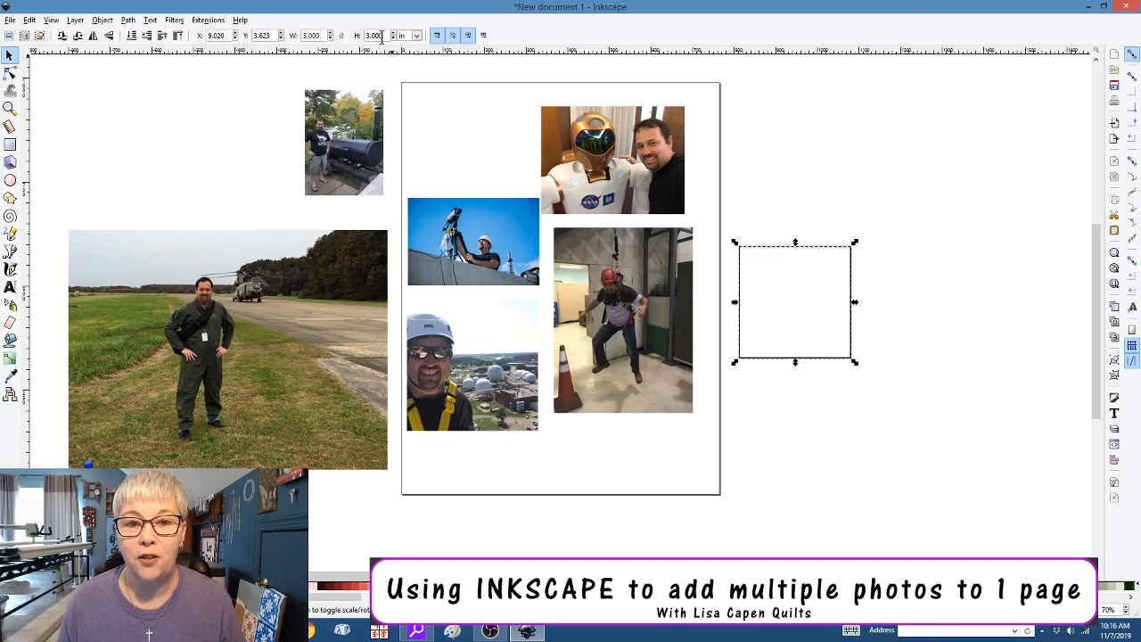
{"action": "left_click_drag", "start_coordinate": [388, 35], "coordinate": [348, 38]}
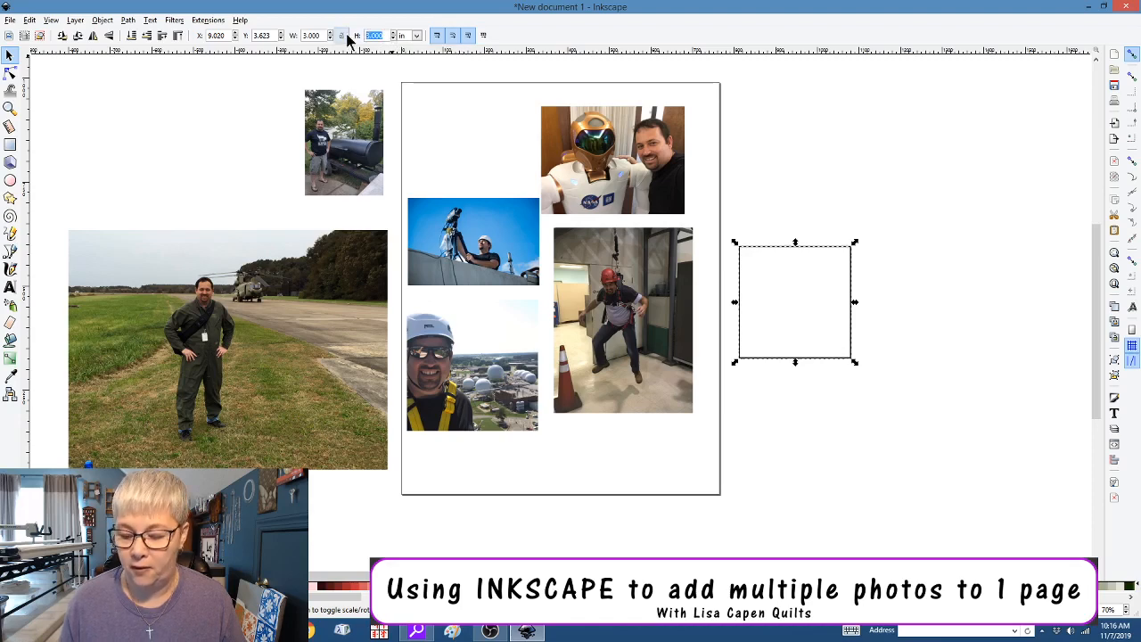
{"action": "type", "text": "4"}
{"action": "key", "text": "Return"}
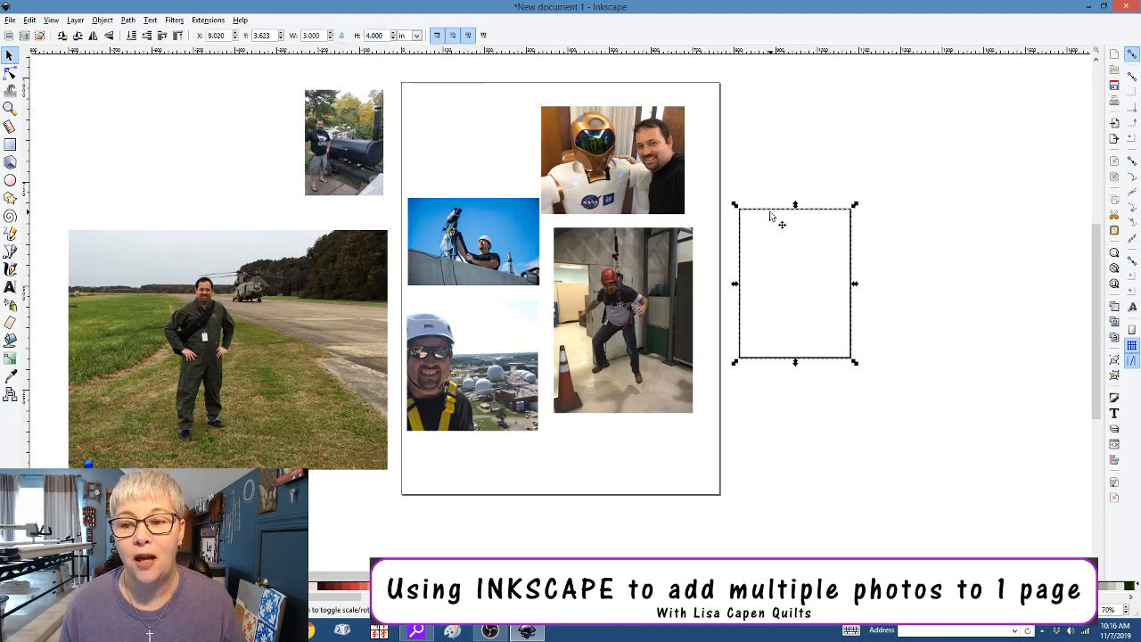
Place the frame over the standing man and clip the airfield photo to it with Set Clip
{"action": "left_click_drag", "start_coordinate": [771, 216], "coordinate": [189, 264]}
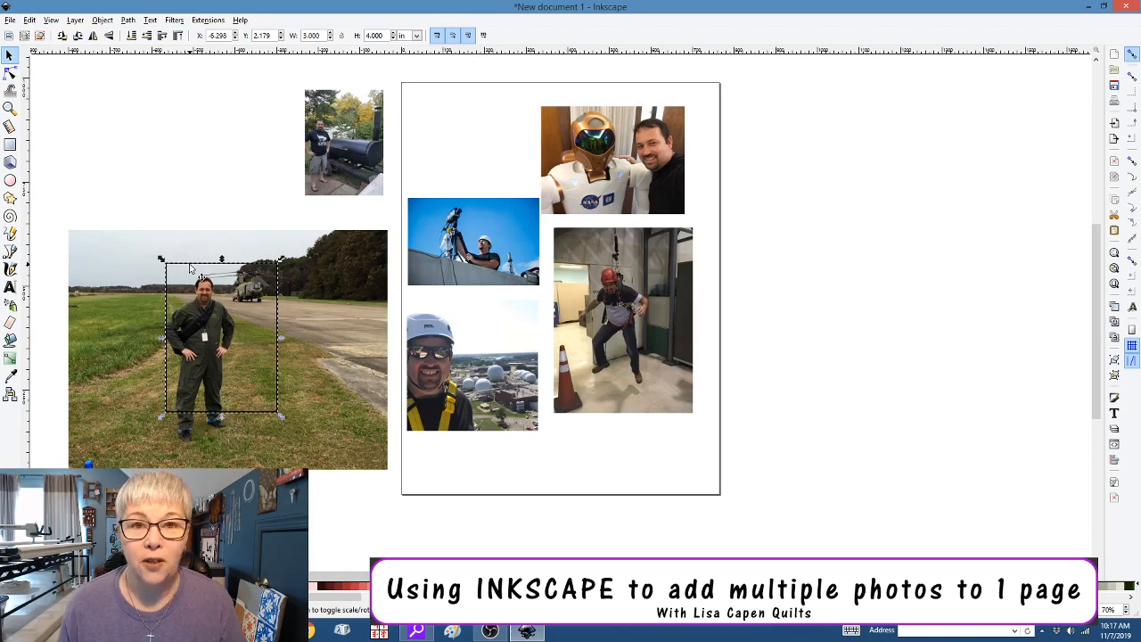
{"action": "left_click", "coordinate": [324, 314]}
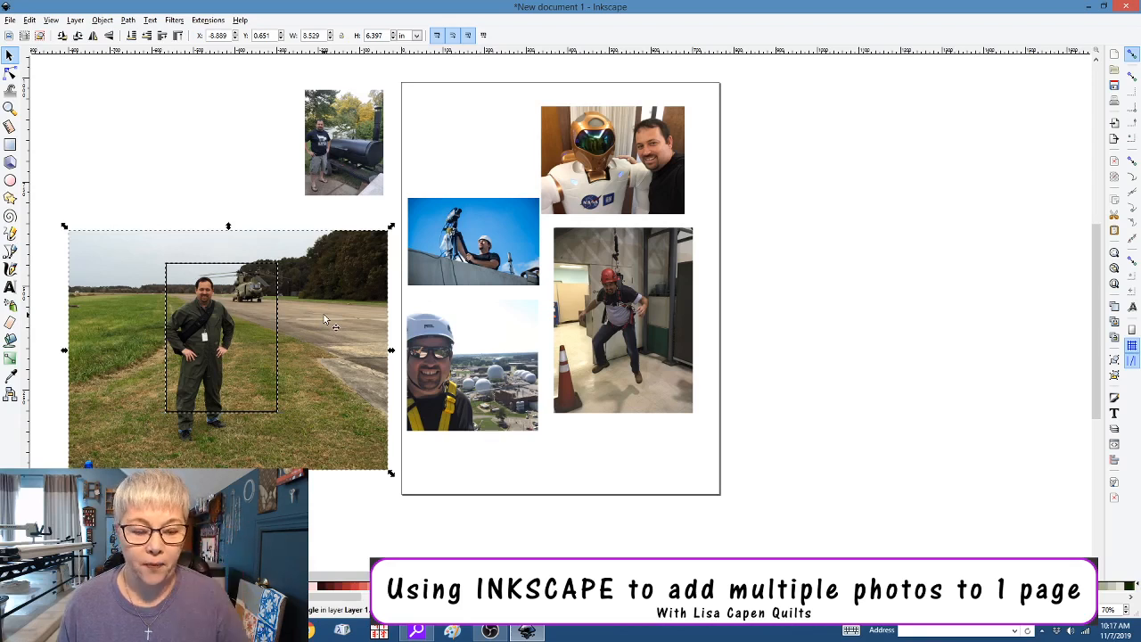
{"action": "right_click", "coordinate": [324, 319]}
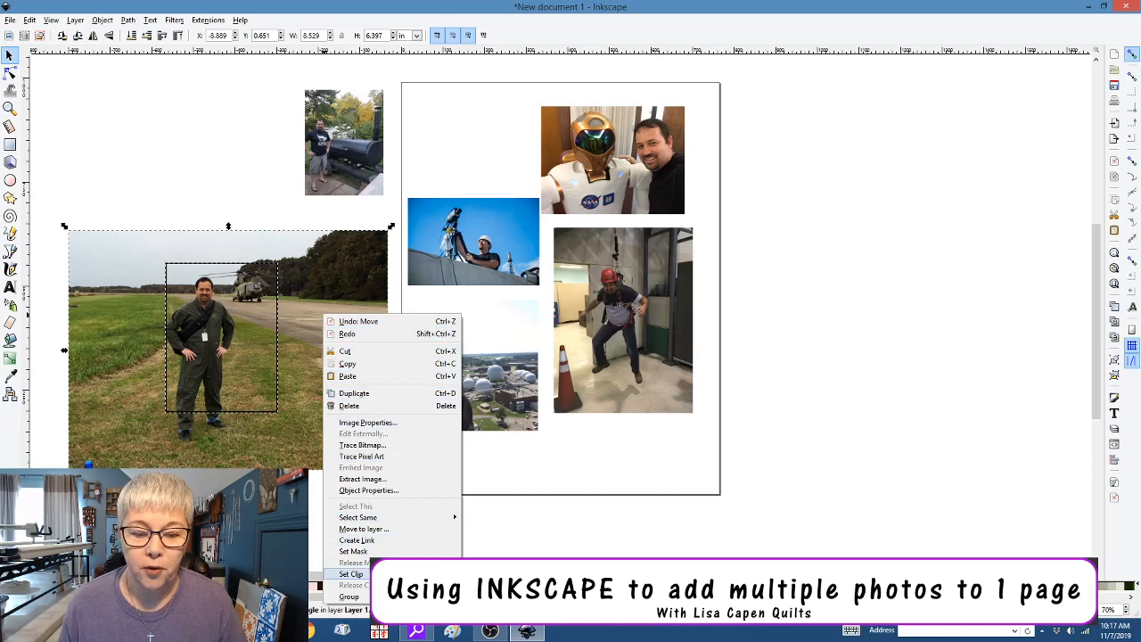
{"action": "left_click", "coordinate": [352, 574]}
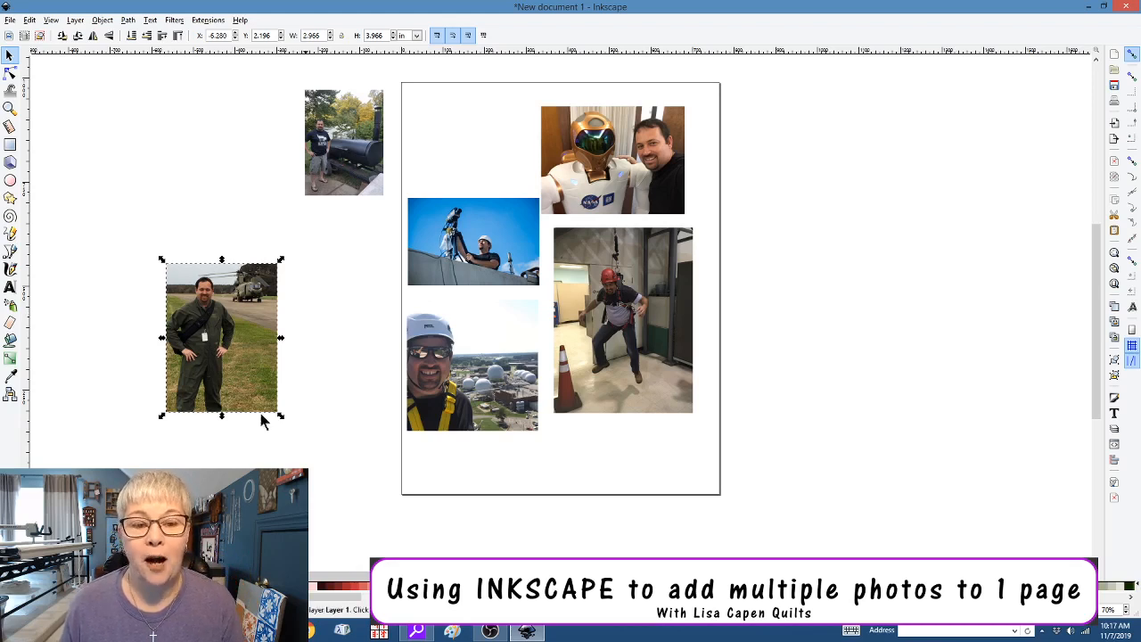
Place a copy of the cropped airfield portrait right of the page and release the original's clip
{"action": "left_click_drag", "start_coordinate": [232, 380], "coordinate": [868, 221]}
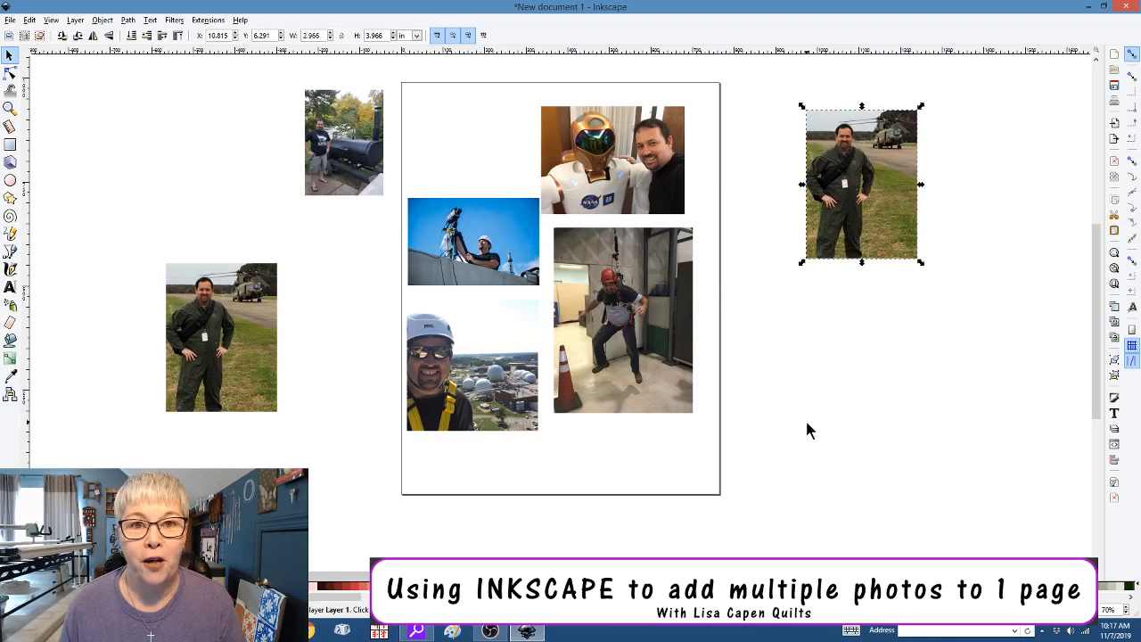
{"action": "left_click", "coordinate": [184, 329]}
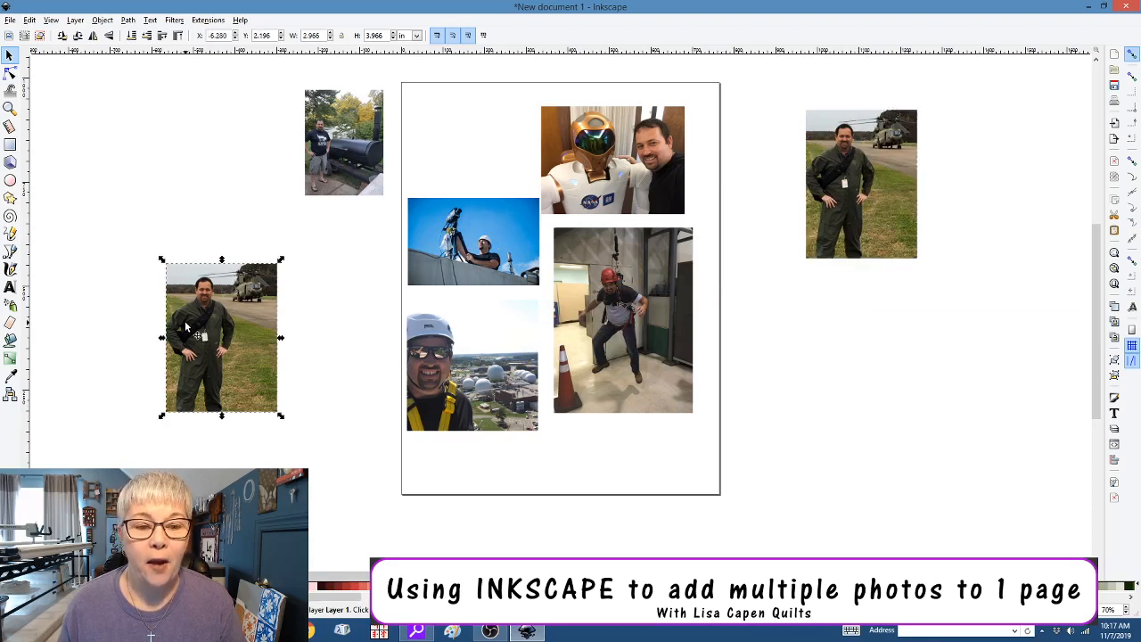
{"action": "right_click", "coordinate": [185, 323]}
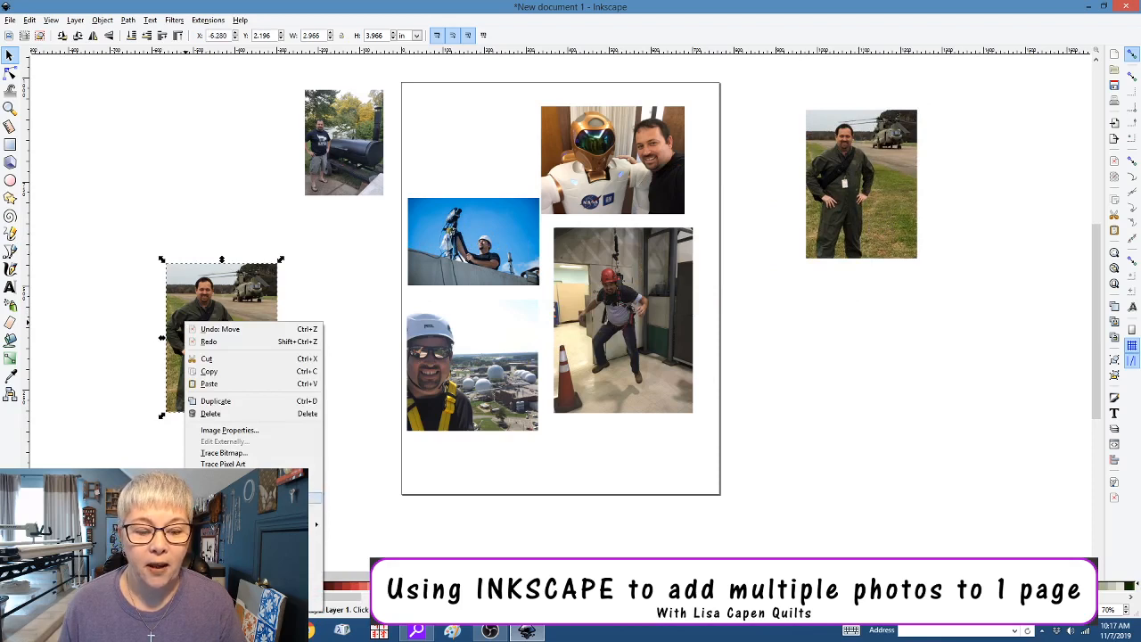
{"action": "left_click", "coordinate": [232, 603]}
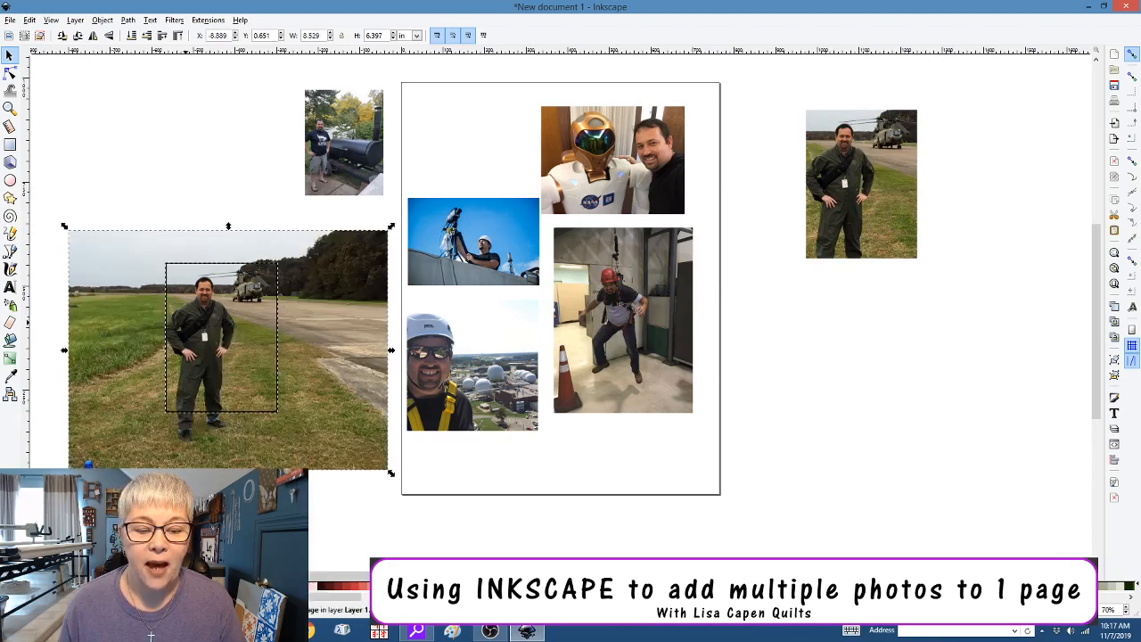
Move the empty 3×4 frame off the full photo to the right of the page
{"action": "left_click", "coordinate": [258, 526]}
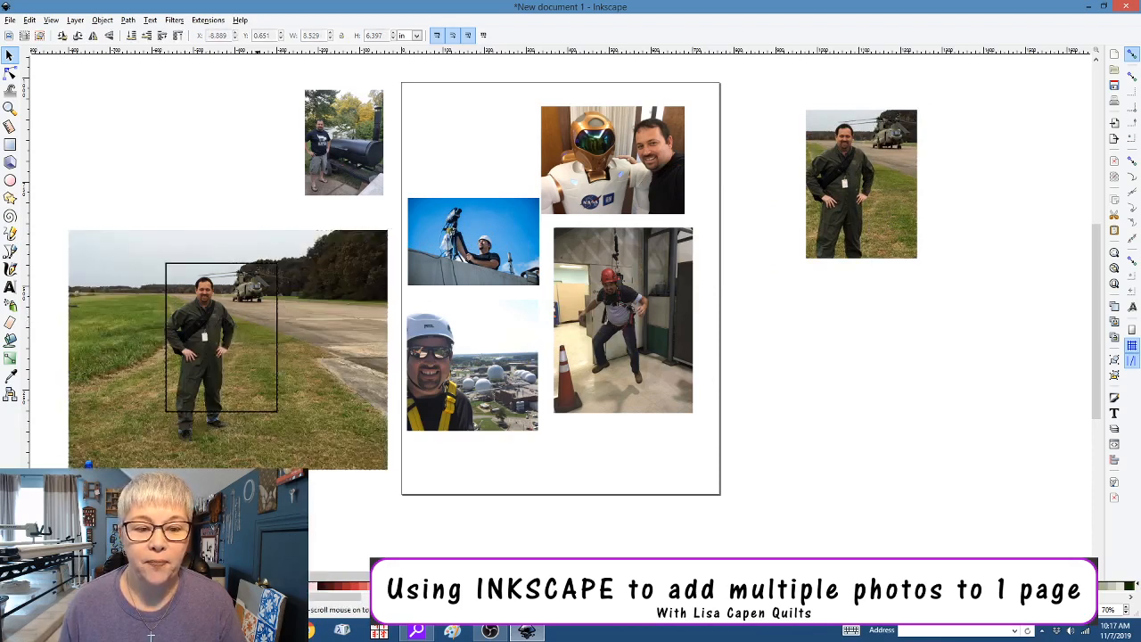
{"action": "left_click", "coordinate": [211, 411]}
{"action": "left_click_drag", "start_coordinate": [212, 412], "coordinate": [200, 297]}
{"action": "left_click_drag", "start_coordinate": [211, 416], "coordinate": [828, 466]}
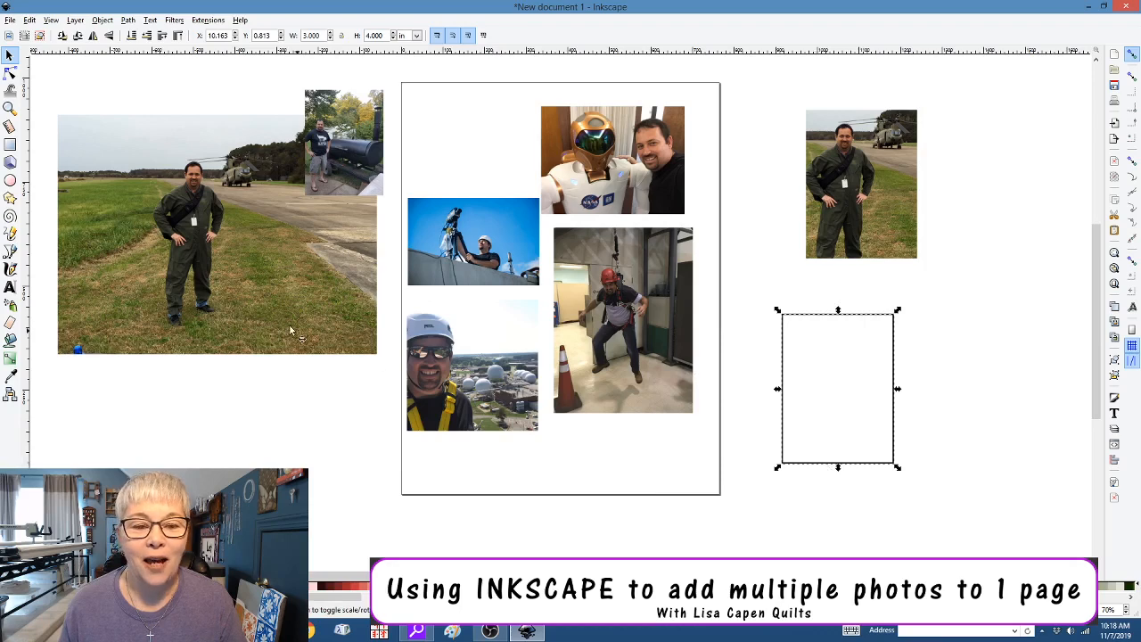
Delete the leftover full-size airfield photo
{"action": "left_click", "coordinate": [261, 306]}
{"action": "left_click_drag", "start_coordinate": [261, 306], "coordinate": [257, 409]}
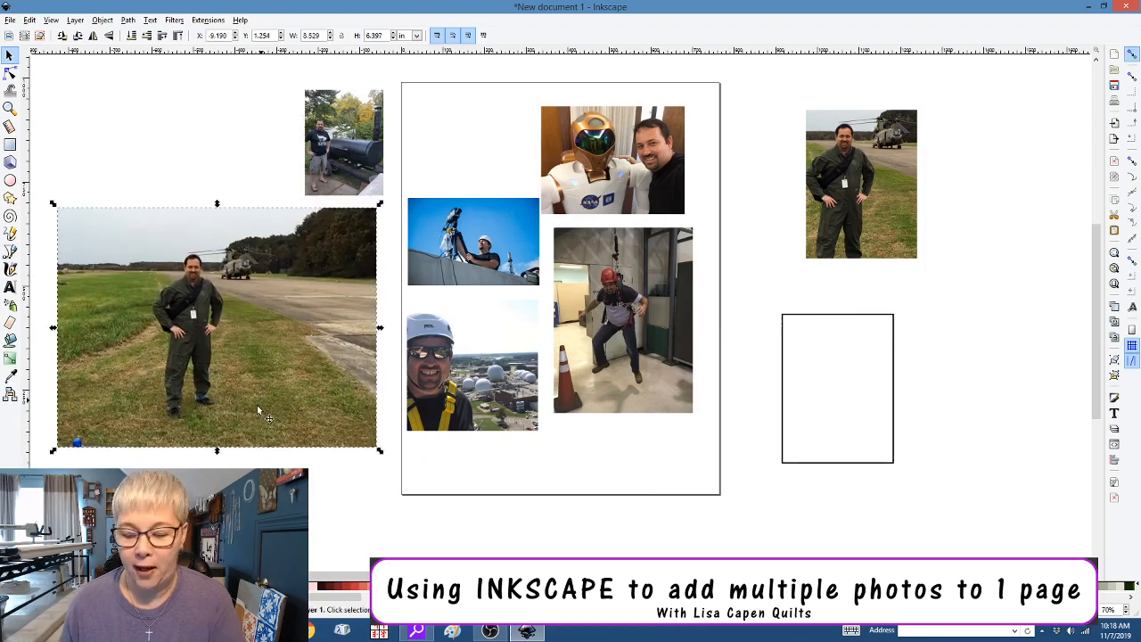
{"action": "key", "text": "Delete"}
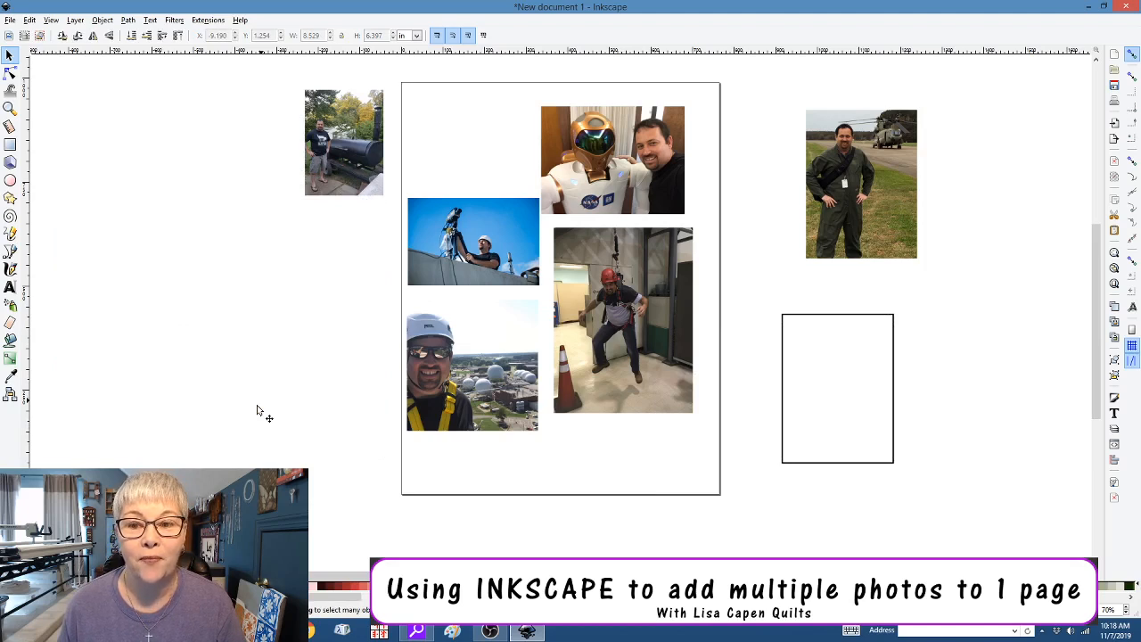
{"action": "left_click", "coordinate": [326, 157]}
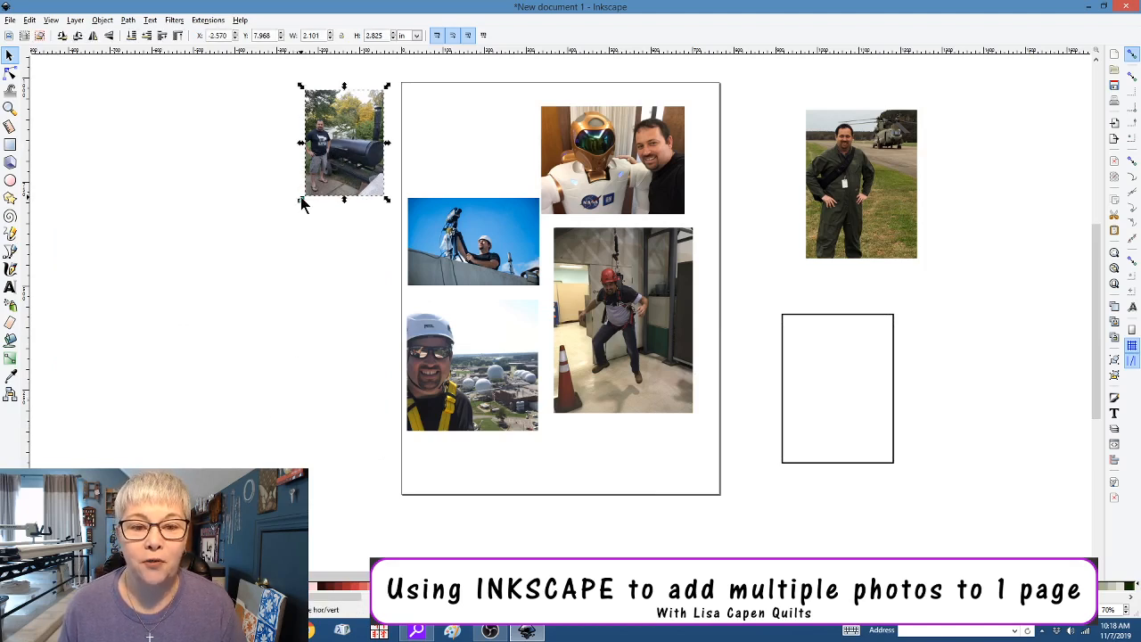
Enlarge the grill photo, set the frame over the man by the grill, and clip it
{"action": "left_click_drag", "start_coordinate": [301, 203], "coordinate": [127, 355]}
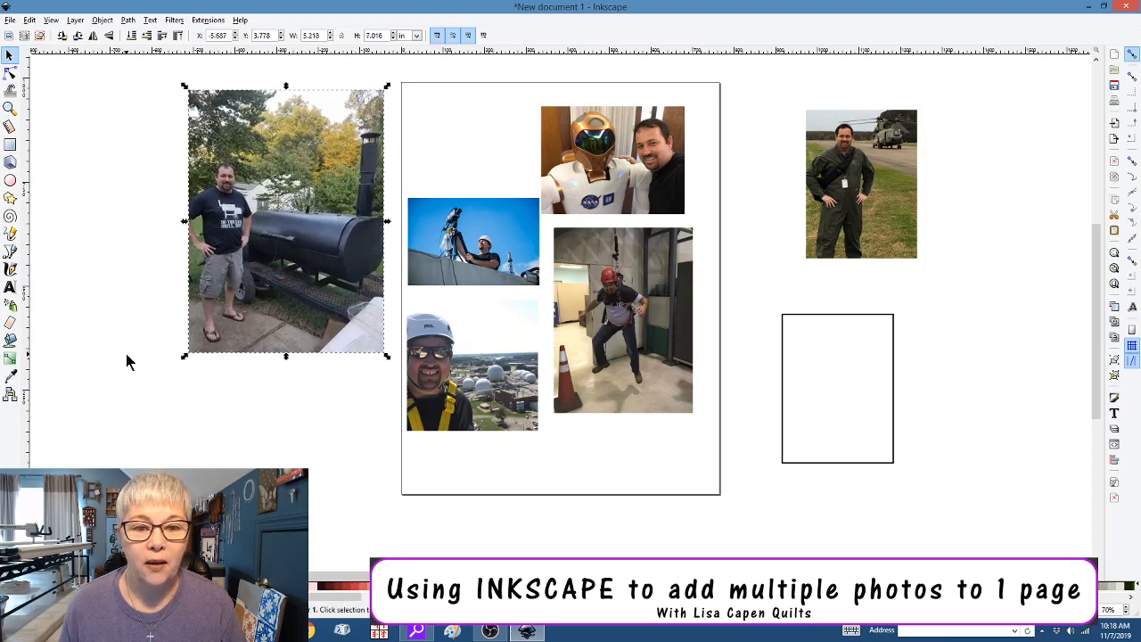
{"action": "left_click", "coordinate": [792, 403]}
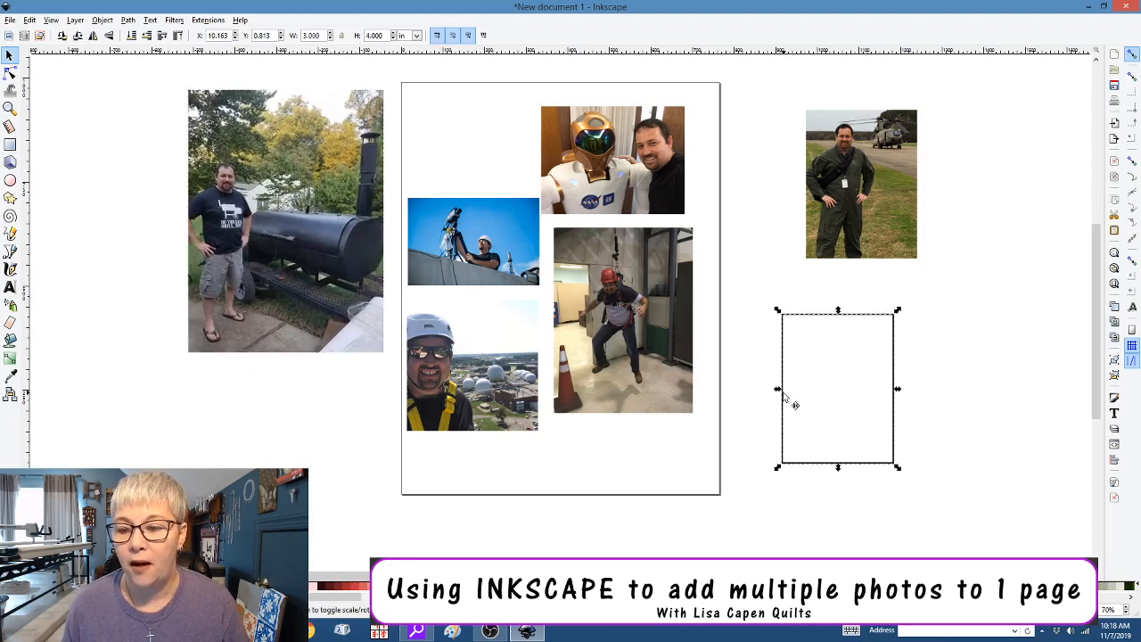
{"action": "left_click_drag", "start_coordinate": [785, 398], "coordinate": [203, 237]}
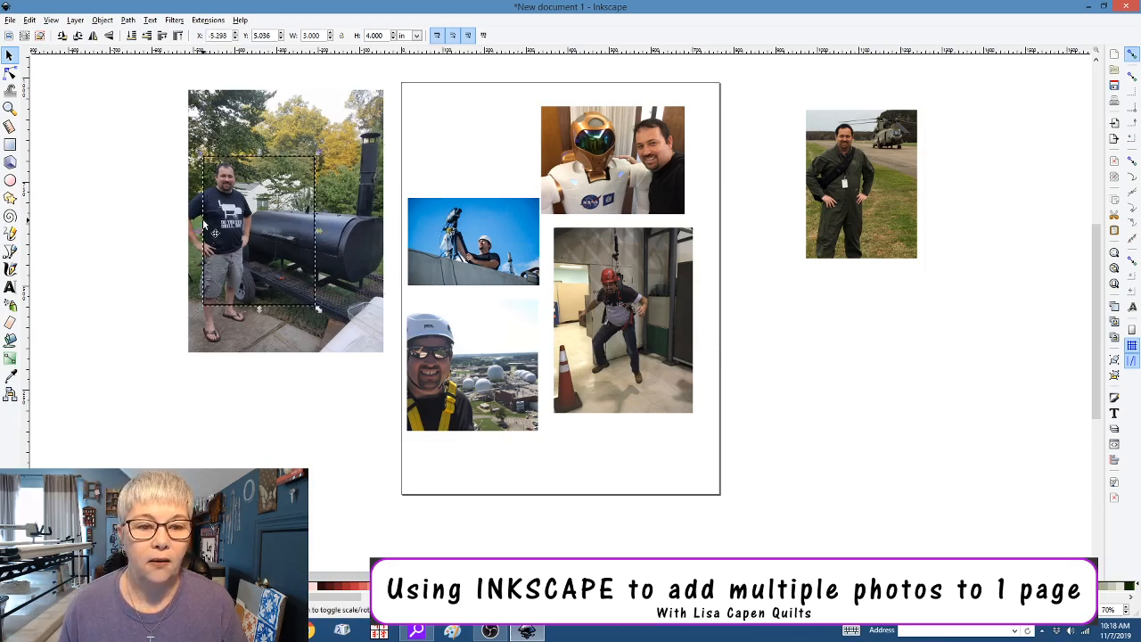
{"action": "left_click_drag", "start_coordinate": [213, 232], "coordinate": [186, 227]}
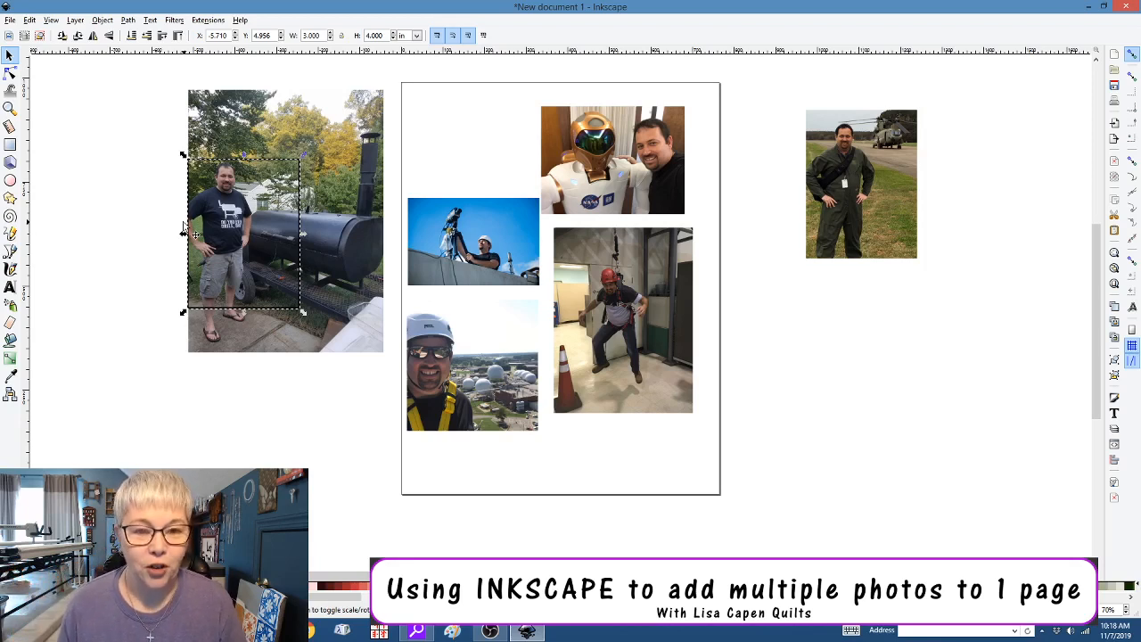
{"action": "left_click", "coordinate": [327, 175]}
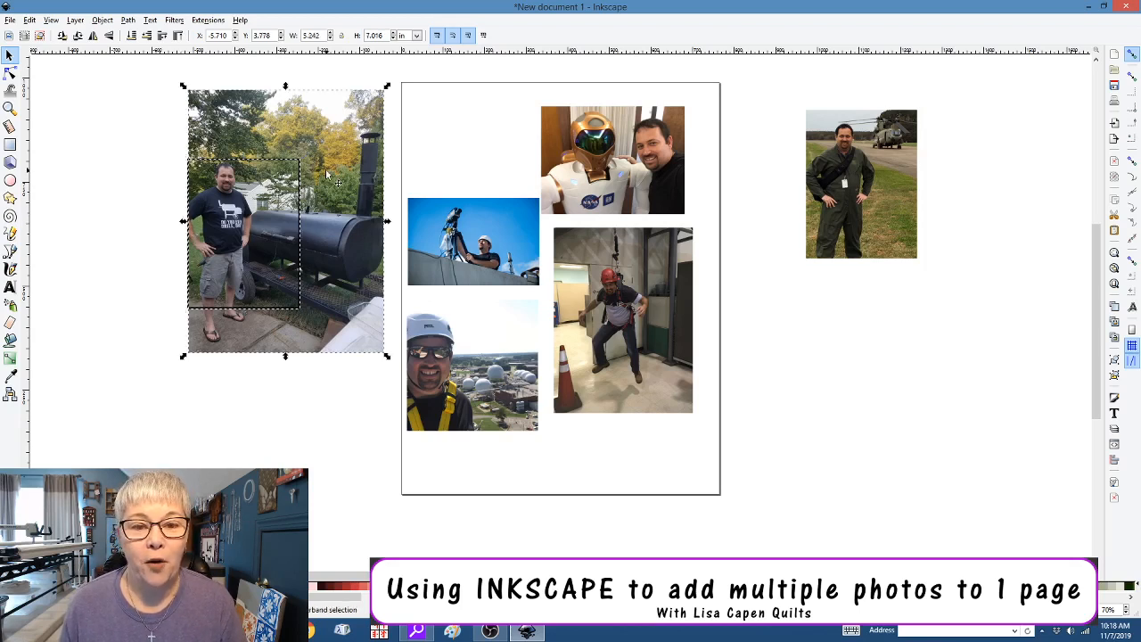
{"action": "right_click", "coordinate": [326, 174]}
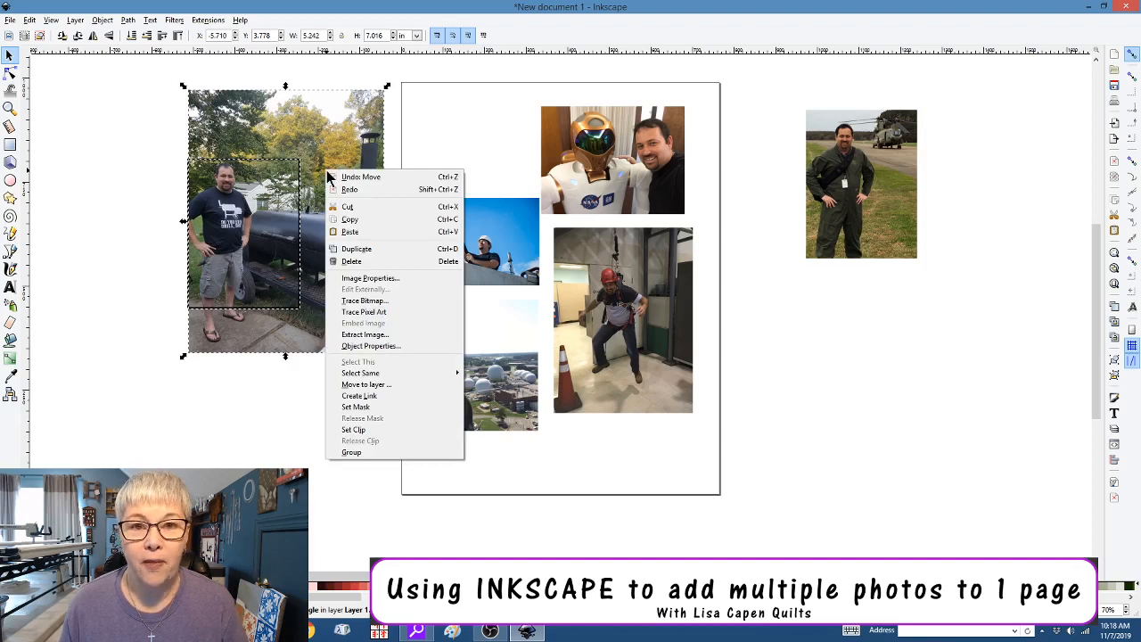
{"action": "left_click", "coordinate": [354, 431]}
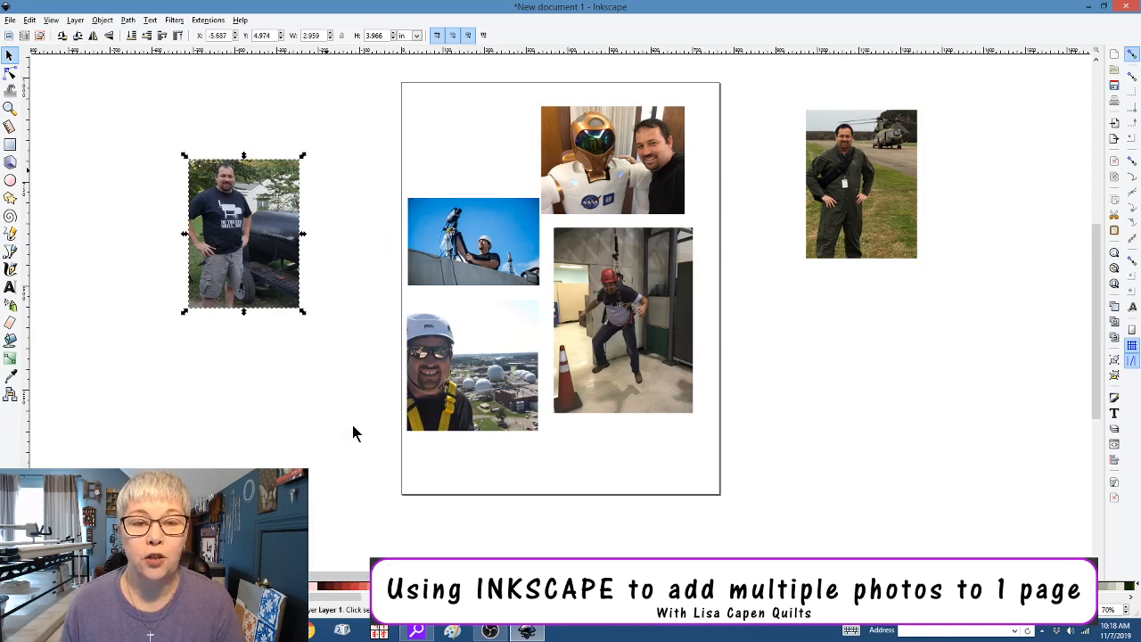
Place a copy of the grill portrait below the airfield portrait and delete the uncropped original
{"action": "key", "text": "ctrl+d"}
{"action": "left_click_drag", "start_coordinate": [264, 251], "coordinate": [893, 371]}
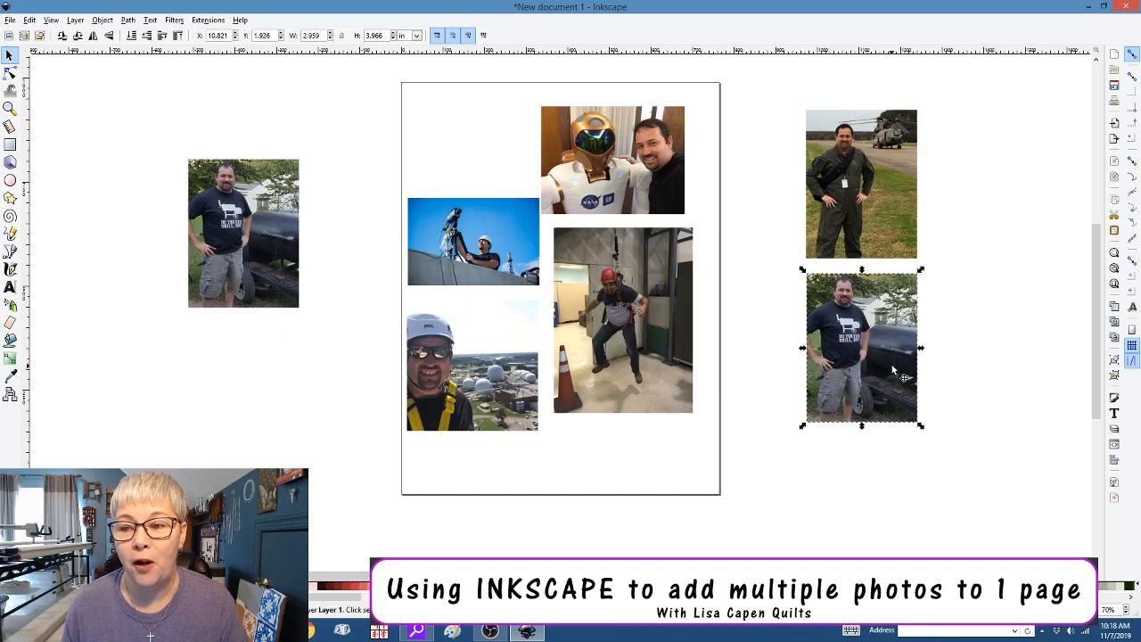
{"action": "left_click", "coordinate": [240, 243]}
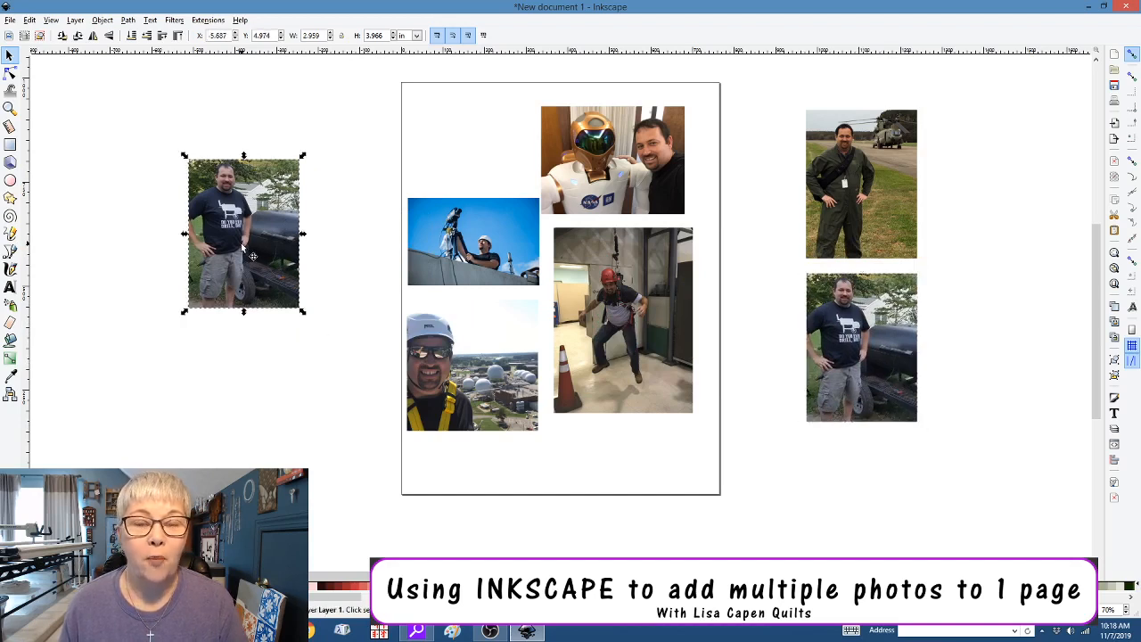
{"action": "right_click", "coordinate": [241, 244]}
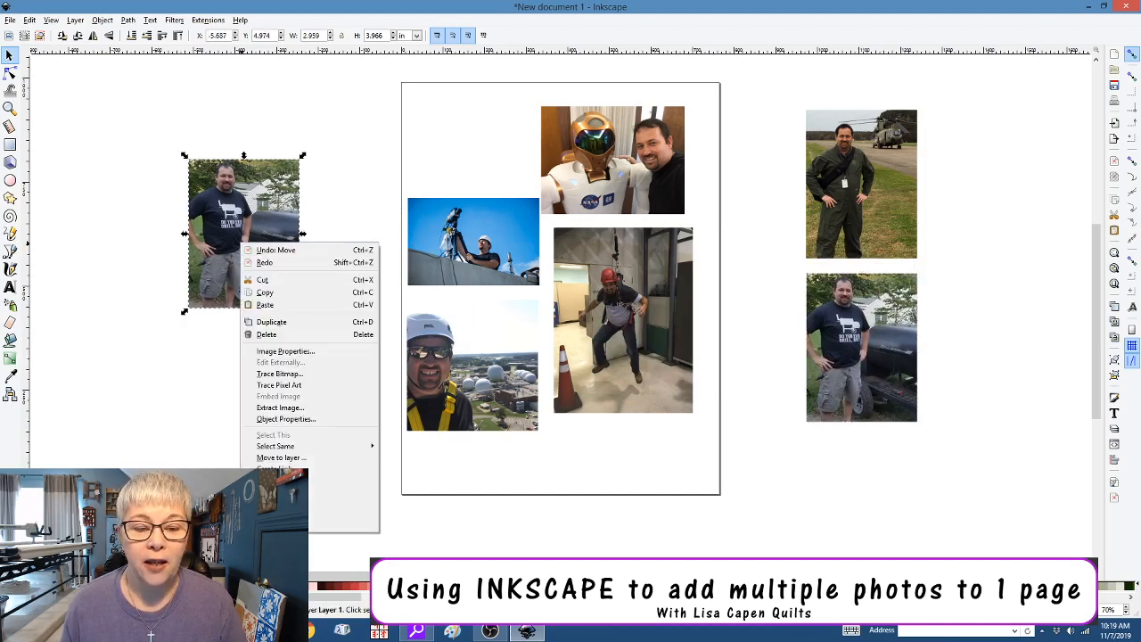
{"action": "left_click", "coordinate": [352, 516]}
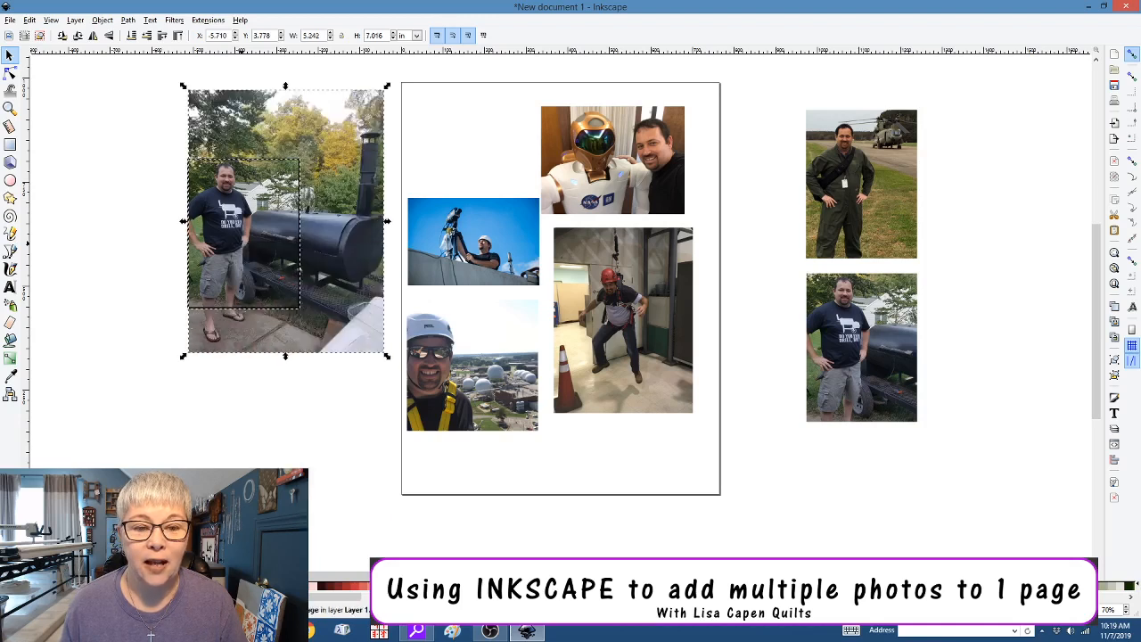
{"action": "left_click", "coordinate": [346, 321]}
{"action": "key", "text": "Delete"}
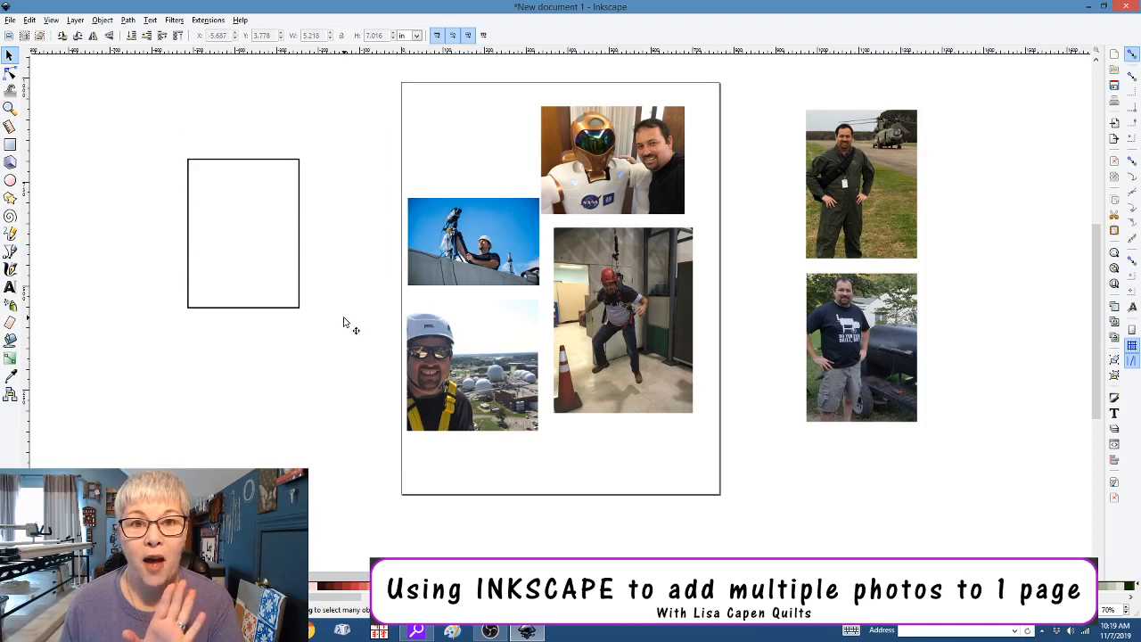
Move and enlarge the telescope photo under the frame, then clip it around the person
{"action": "left_click", "coordinate": [436, 215]}
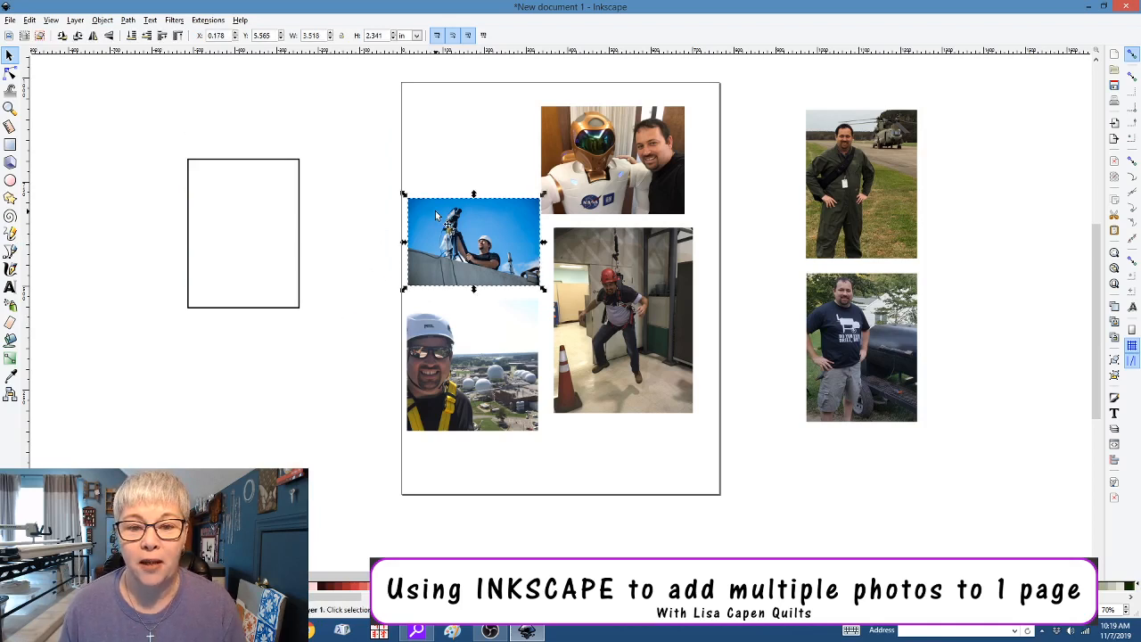
{"action": "left_click_drag", "start_coordinate": [437, 215], "coordinate": [151, 143]}
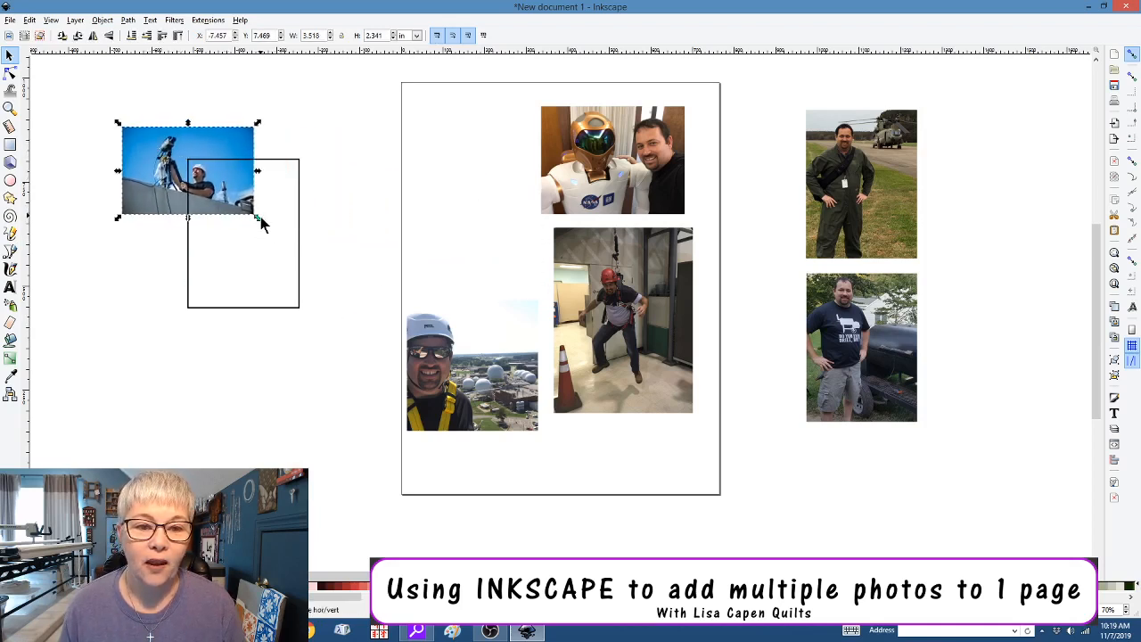
{"action": "left_click_drag", "start_coordinate": [259, 225], "coordinate": [402, 390]}
{"action": "left_click", "coordinate": [251, 360]}
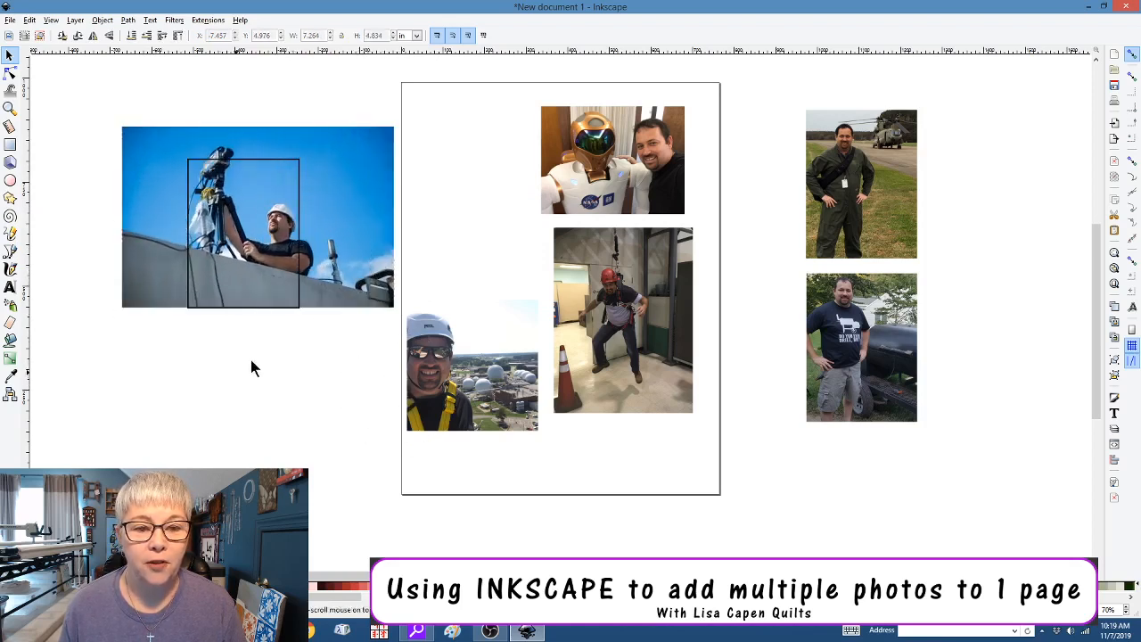
{"action": "left_click", "coordinate": [298, 164]}
{"action": "left_click_drag", "start_coordinate": [297, 164], "coordinate": [316, 142]}
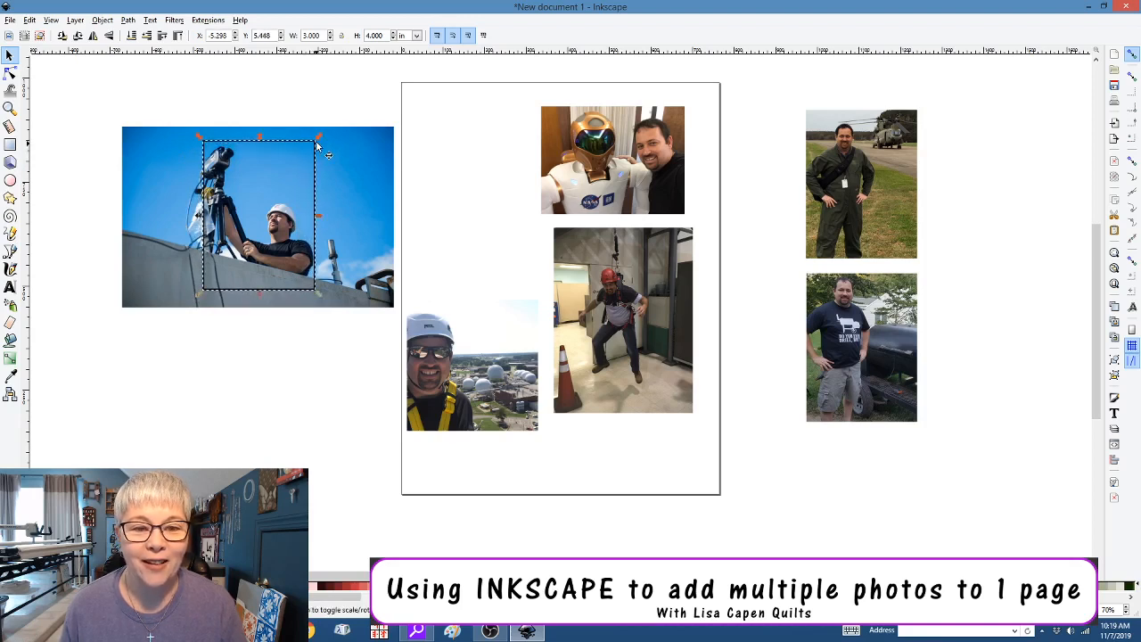
{"action": "left_click", "coordinate": [360, 173], "text": "shift"}
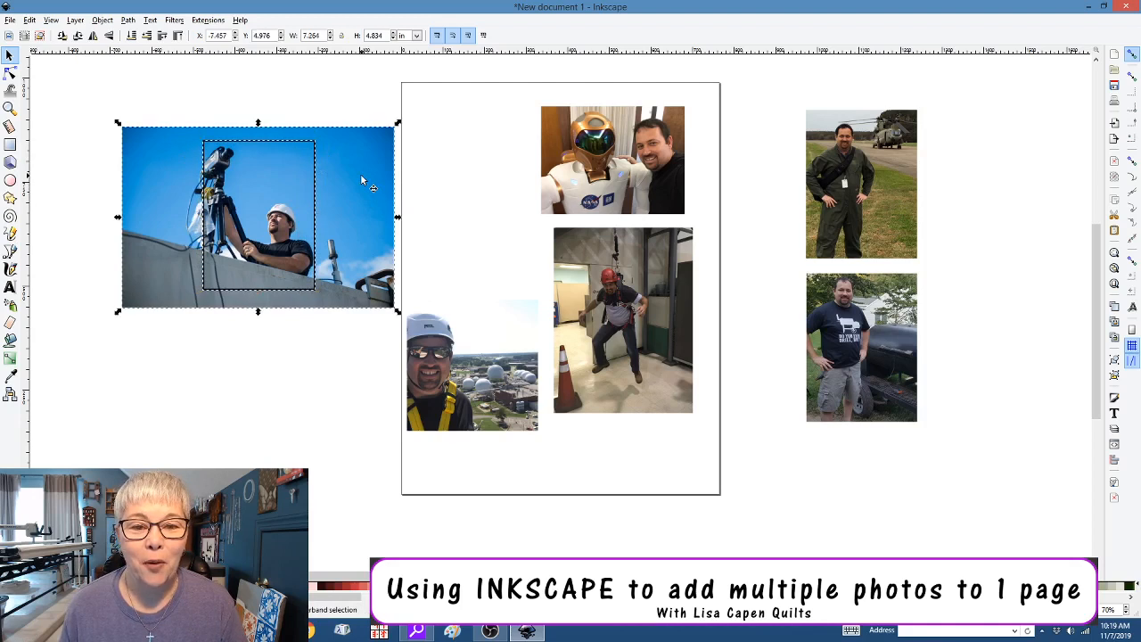
{"action": "right_click", "coordinate": [360, 173]}
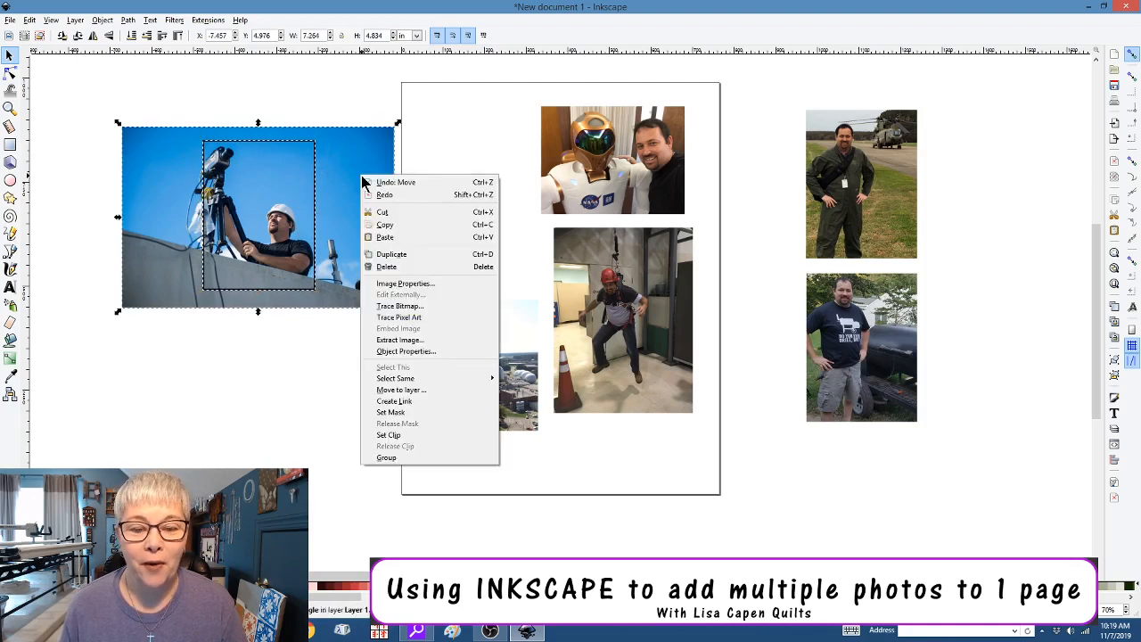
{"action": "left_click", "coordinate": [385, 435]}
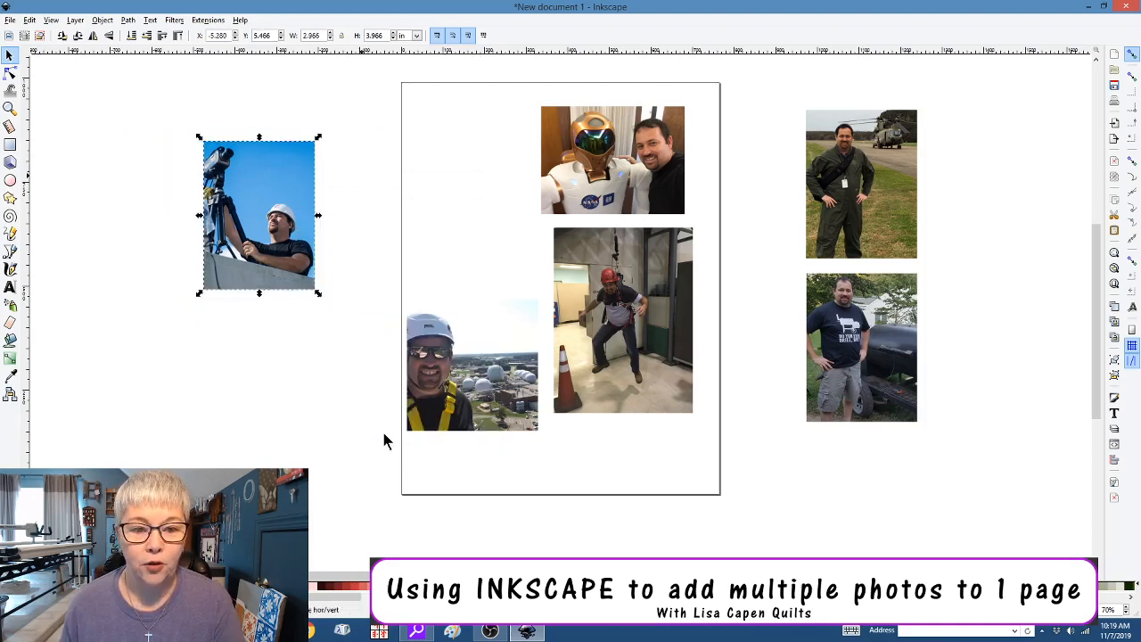
Place a copy of the telescope portrait beside the smoker-grill portrait and delete the uncropped original
{"action": "left_click_drag", "start_coordinate": [301, 267], "coordinate": [1023, 393]}
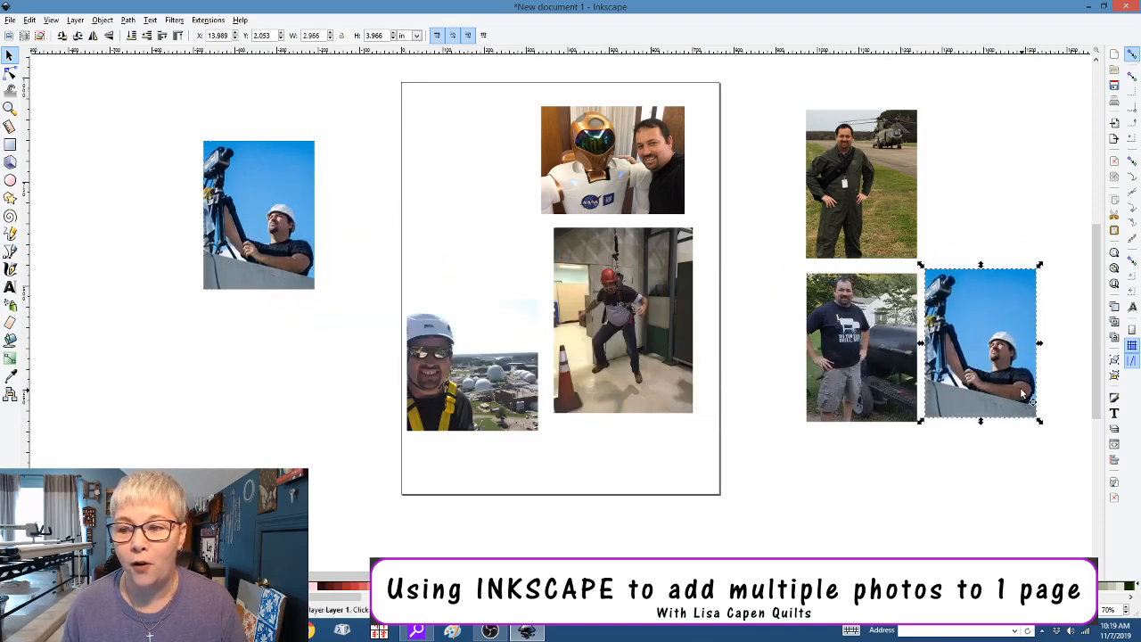
{"action": "right_click", "coordinate": [272, 252]}
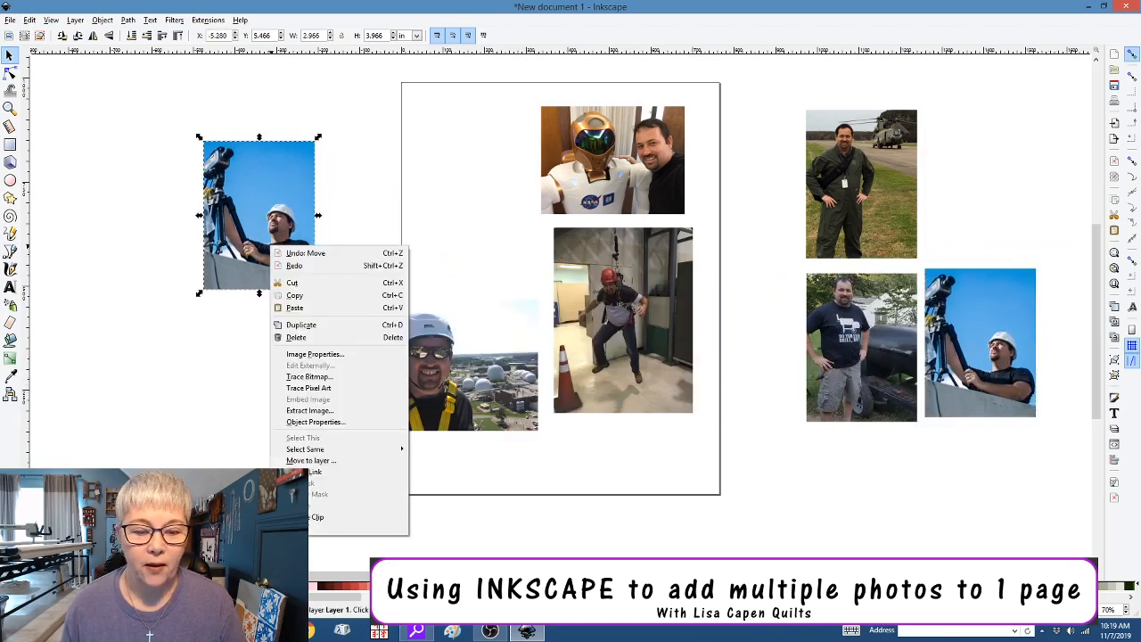
{"action": "left_click", "coordinate": [348, 517]}
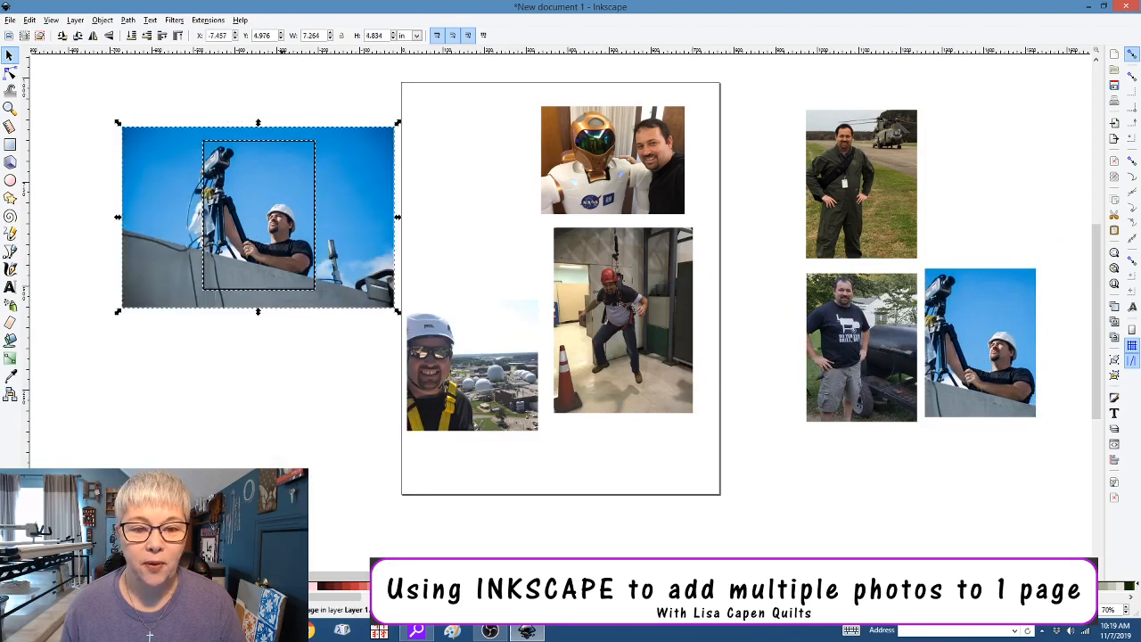
{"action": "left_click", "coordinate": [373, 265]}
{"action": "key", "text": "Delete"}
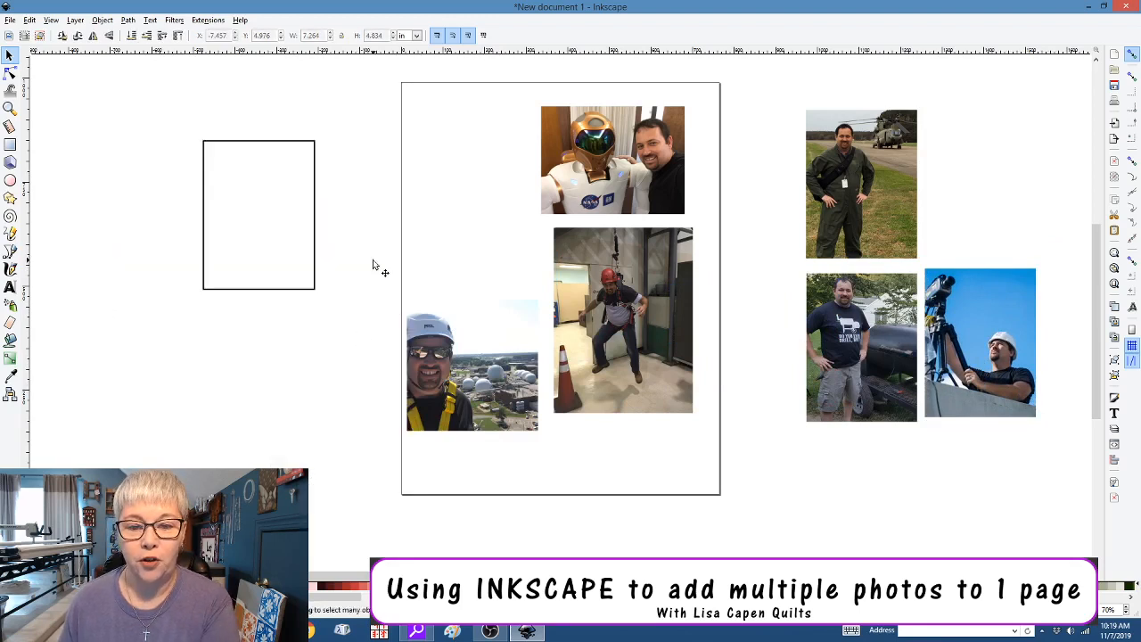
Enlarge the helmet photo, set the frame over the helmeted face, and clip it
{"action": "left_click", "coordinate": [408, 307]}
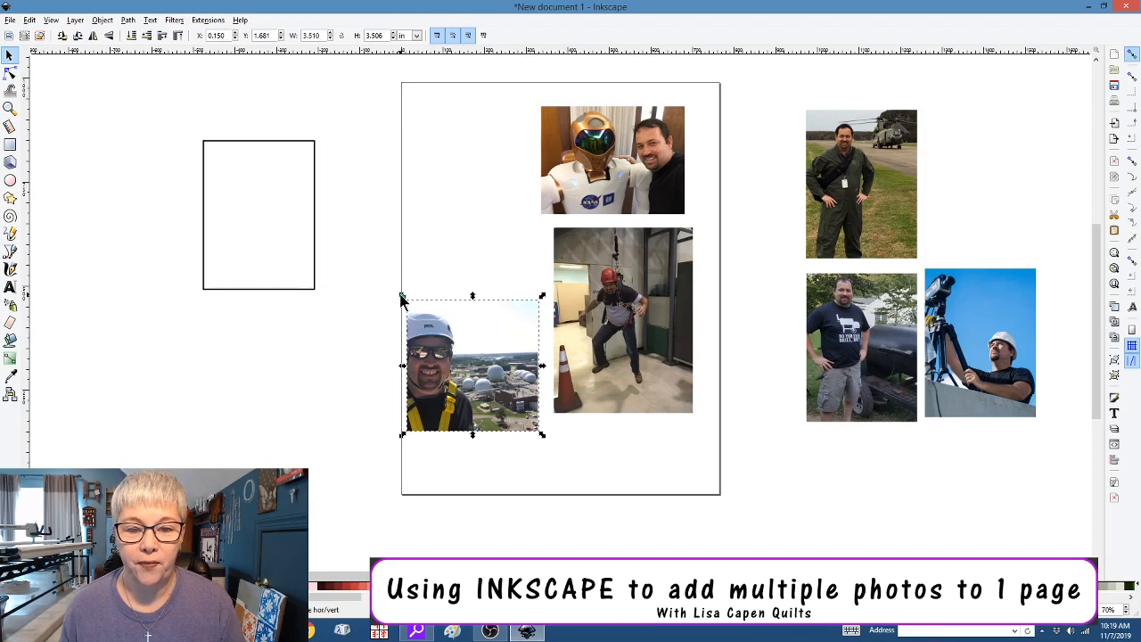
{"action": "left_click_drag", "start_coordinate": [402, 299], "coordinate": [235, 205]}
{"action": "left_click_drag", "start_coordinate": [433, 343], "coordinate": [314, 294]}
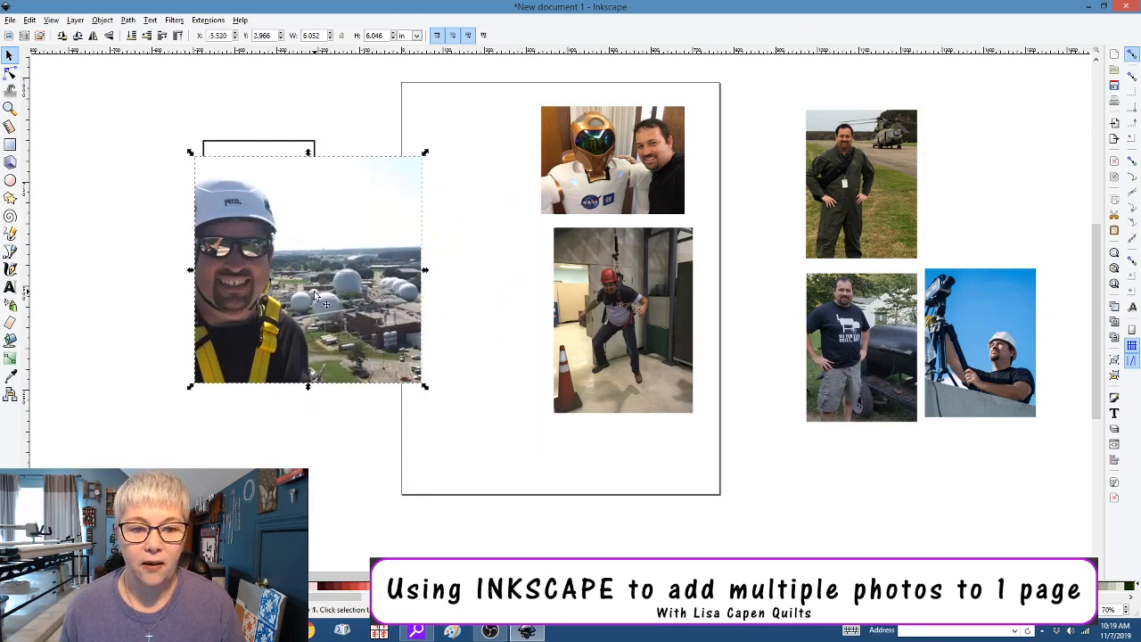
{"action": "left_click", "coordinate": [277, 145]}
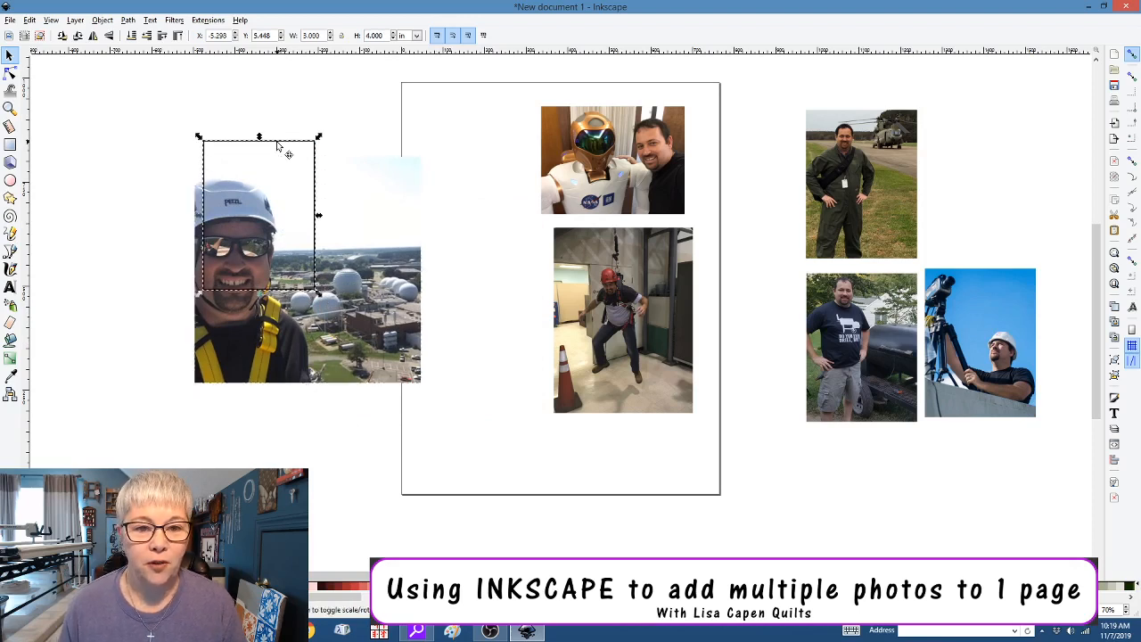
{"action": "left_click_drag", "start_coordinate": [278, 145], "coordinate": [266, 202]}
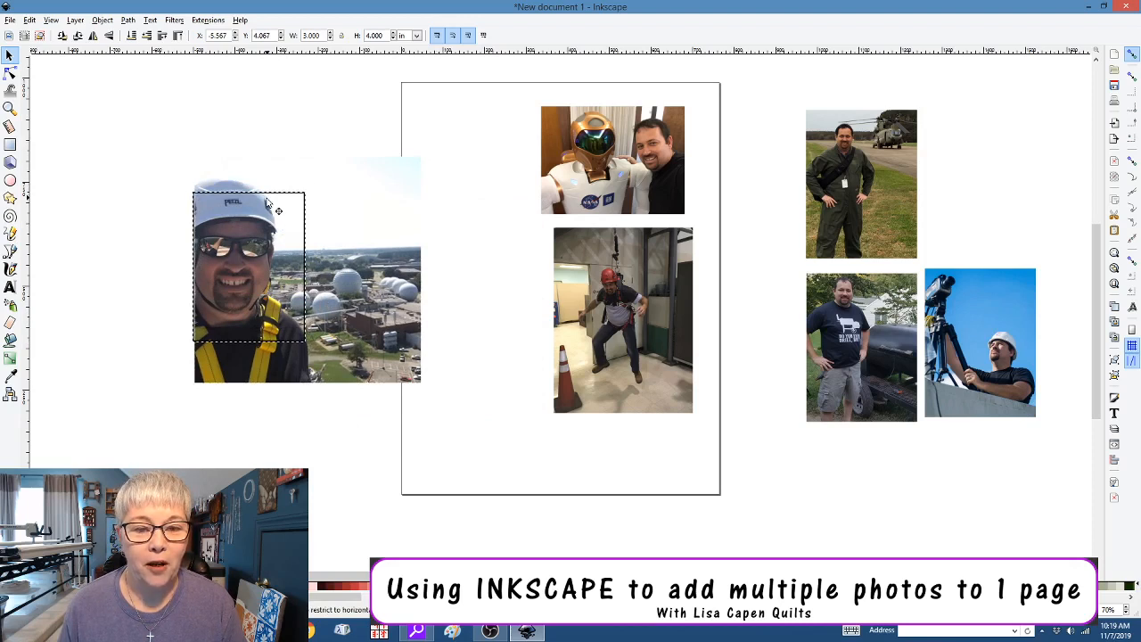
{"action": "left_click", "coordinate": [407, 198], "text": "shift"}
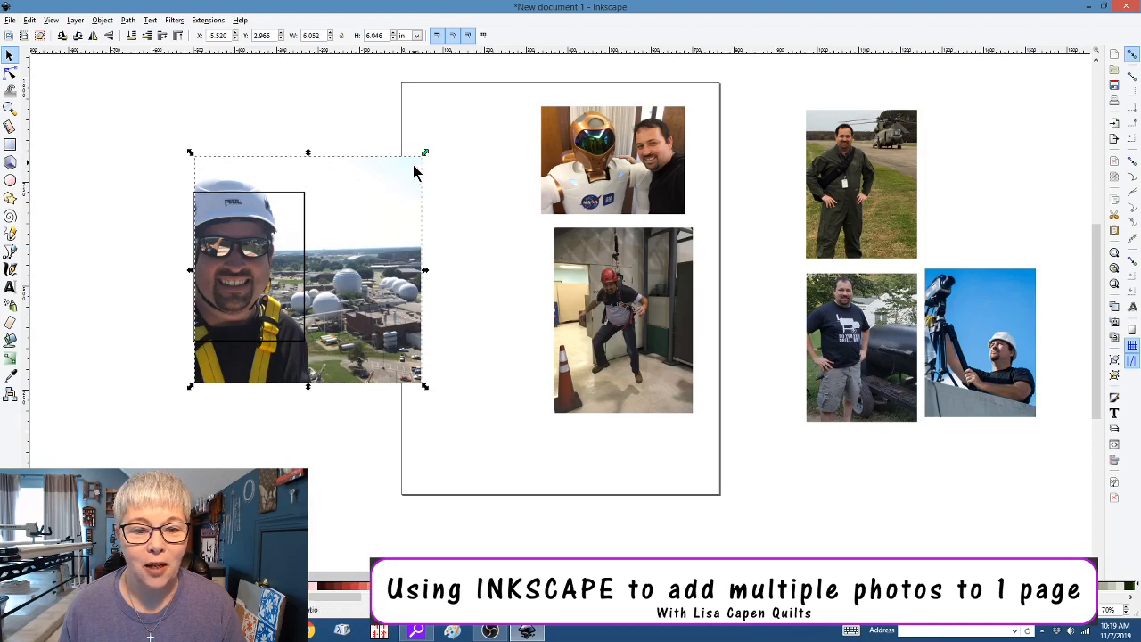
{"action": "left_click_drag", "start_coordinate": [425, 154], "coordinate": [344, 206]}
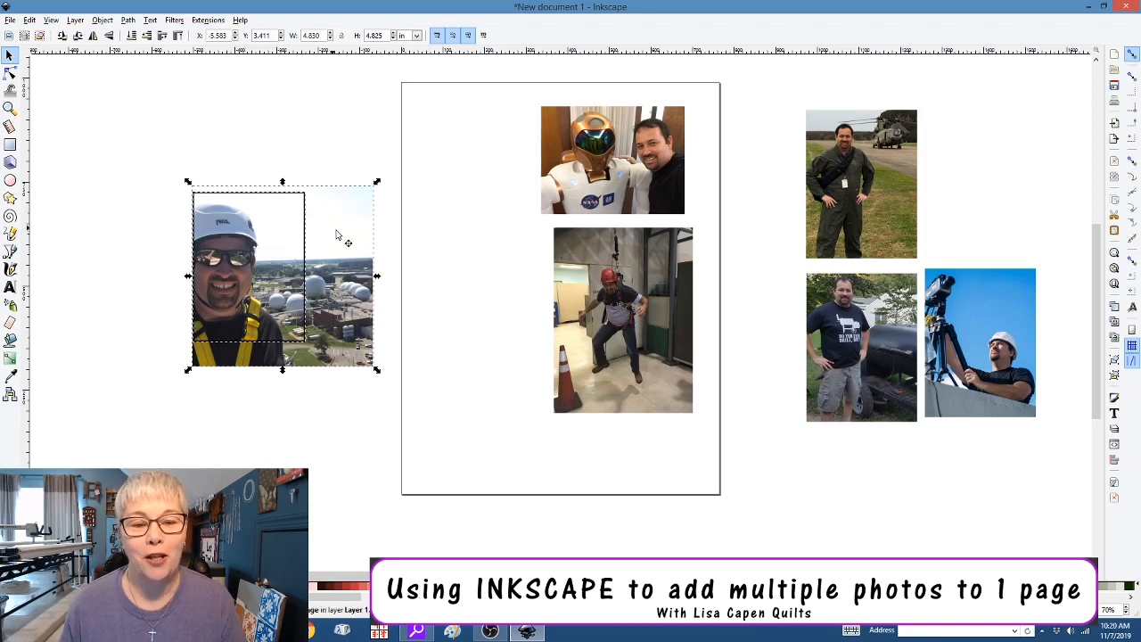
{"action": "right_click", "coordinate": [337, 234]}
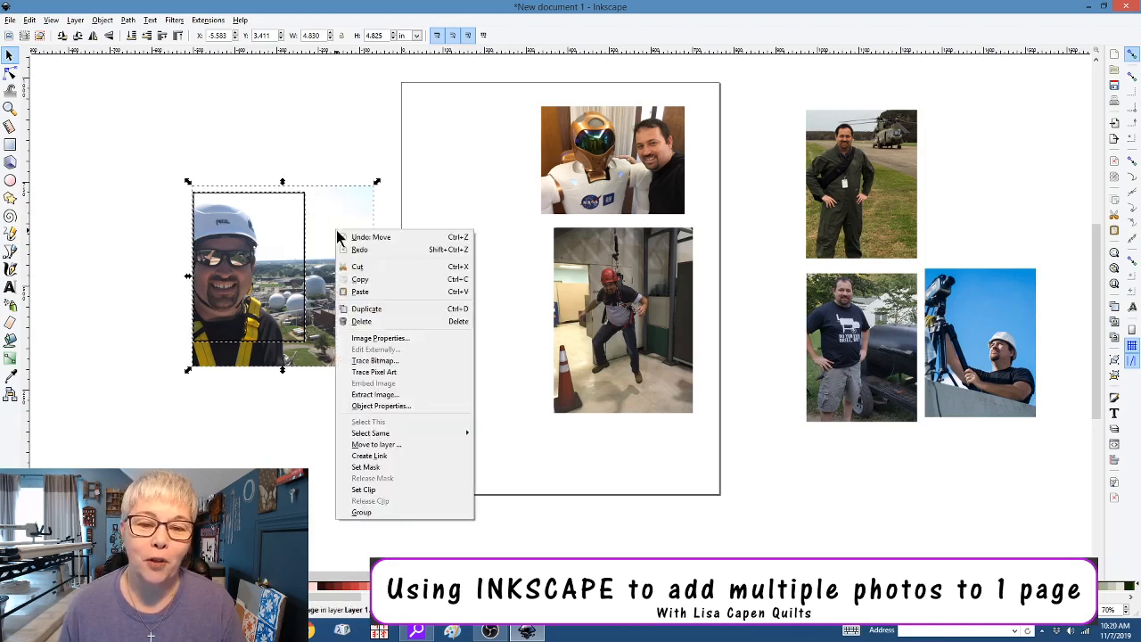
{"action": "left_click", "coordinate": [361, 491]}
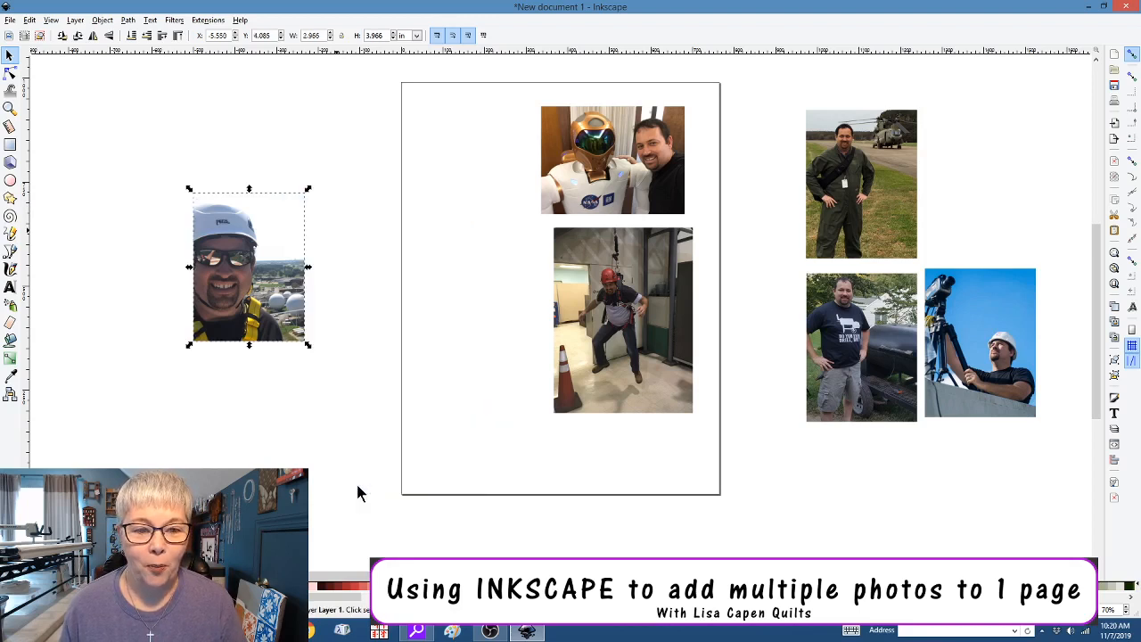
Place a copy of the helmet portrait beside the airfield portrait and delete the uncropped original
{"action": "left_click_drag", "start_coordinate": [272, 314], "coordinate": [1013, 233]}
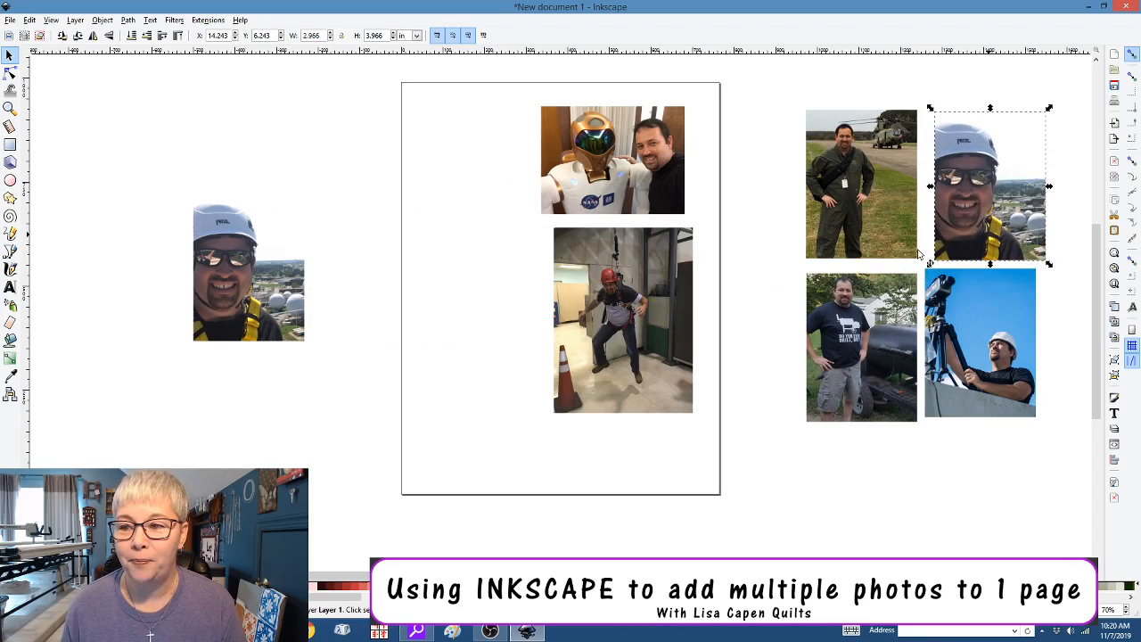
{"action": "left_click", "coordinate": [235, 273]}
{"action": "right_click", "coordinate": [231, 272]}
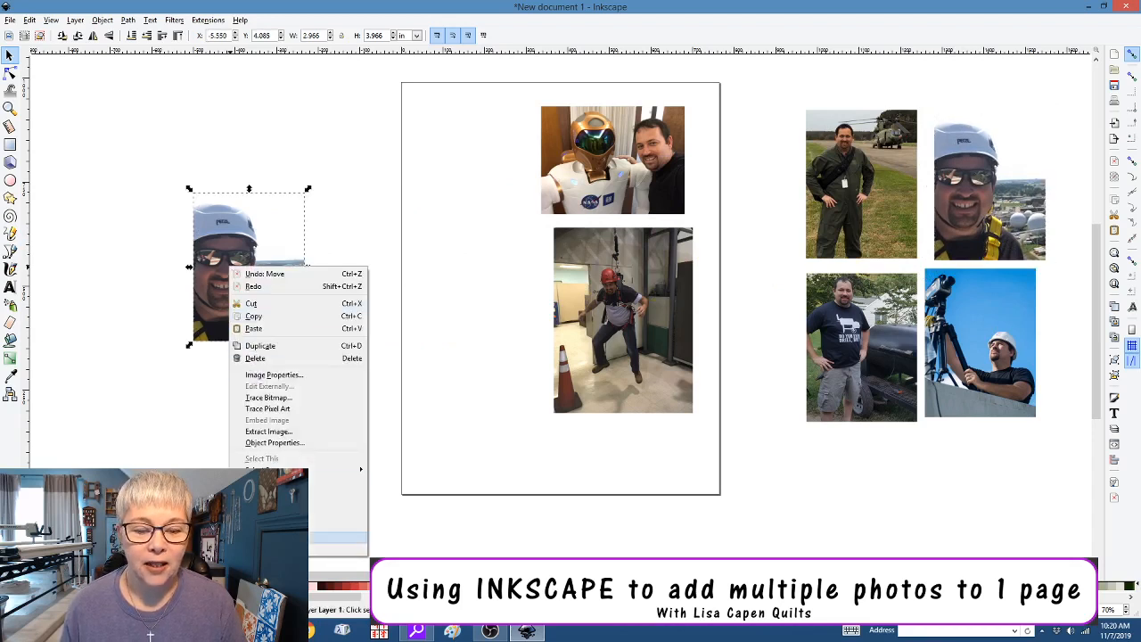
{"action": "left_click", "coordinate": [360, 466]}
{"action": "left_click", "coordinate": [303, 452]}
{"action": "left_click", "coordinate": [356, 313]}
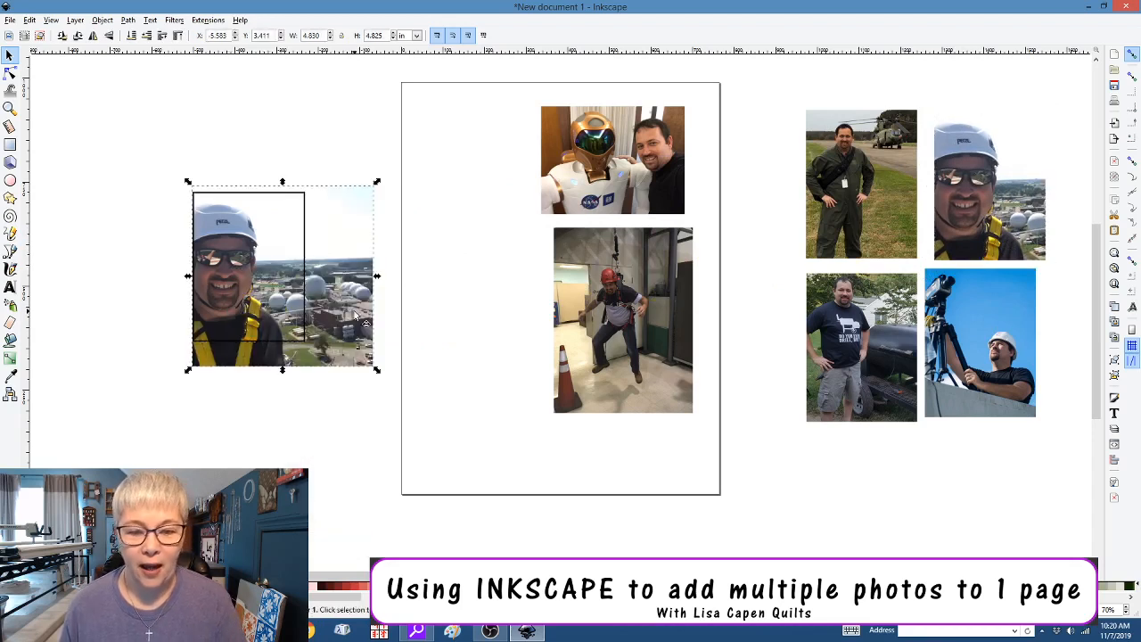
{"action": "key", "text": "Delete"}
Move the doorway harness photo onto the frame and clip it to the 3×4 frame
{"action": "left_click", "coordinate": [598, 372]}
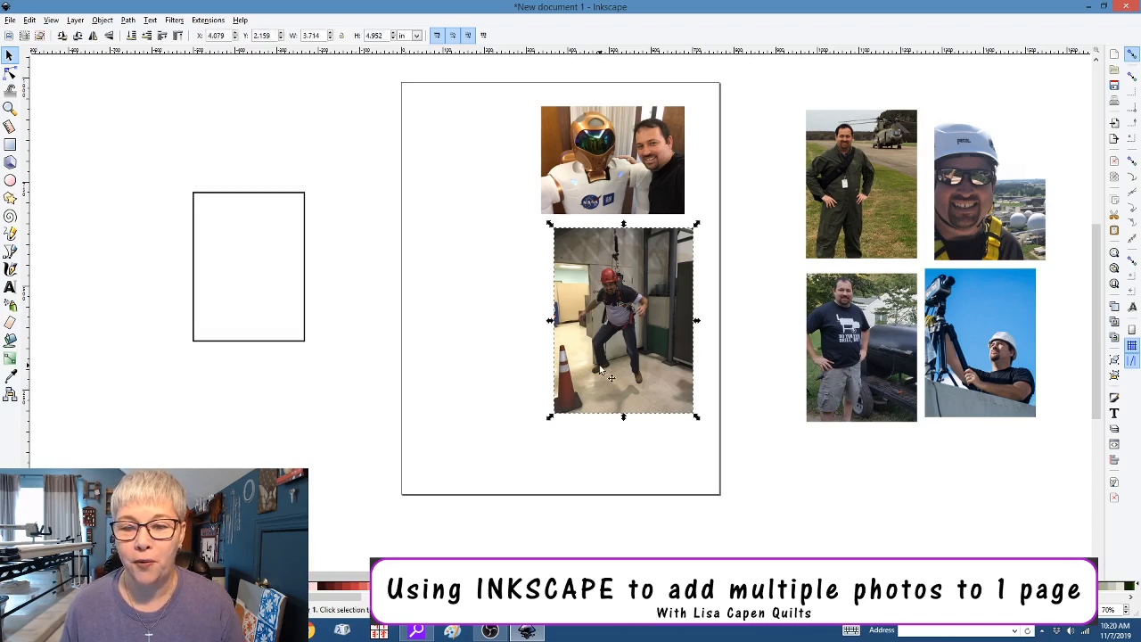
{"action": "left_click_drag", "start_coordinate": [598, 372], "coordinate": [225, 323]}
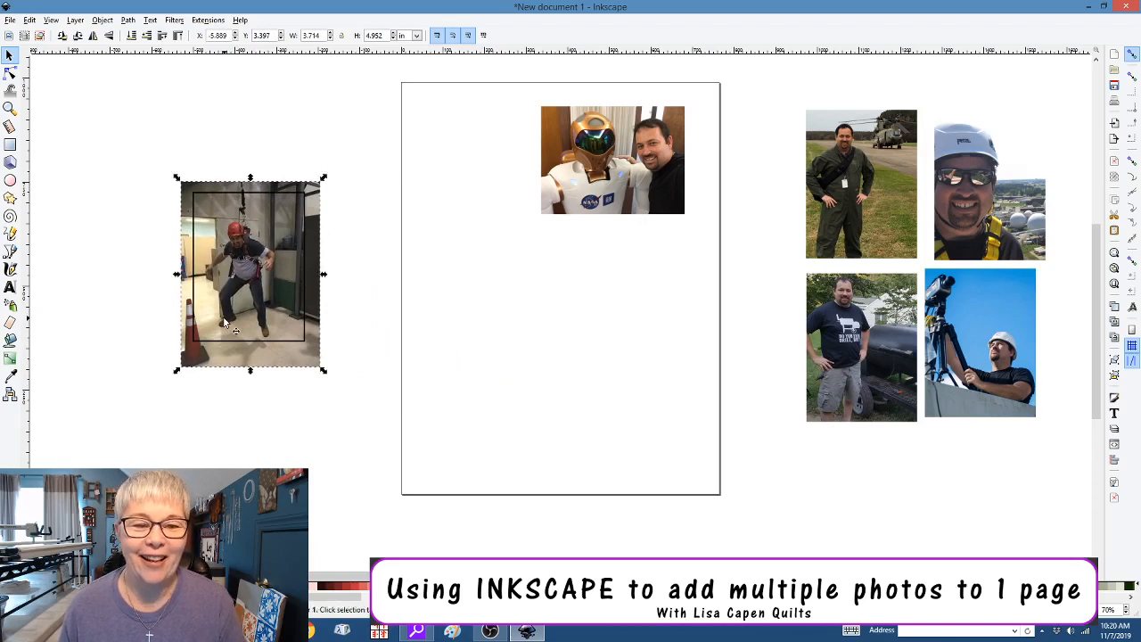
{"action": "right_click", "coordinate": [232, 197]}
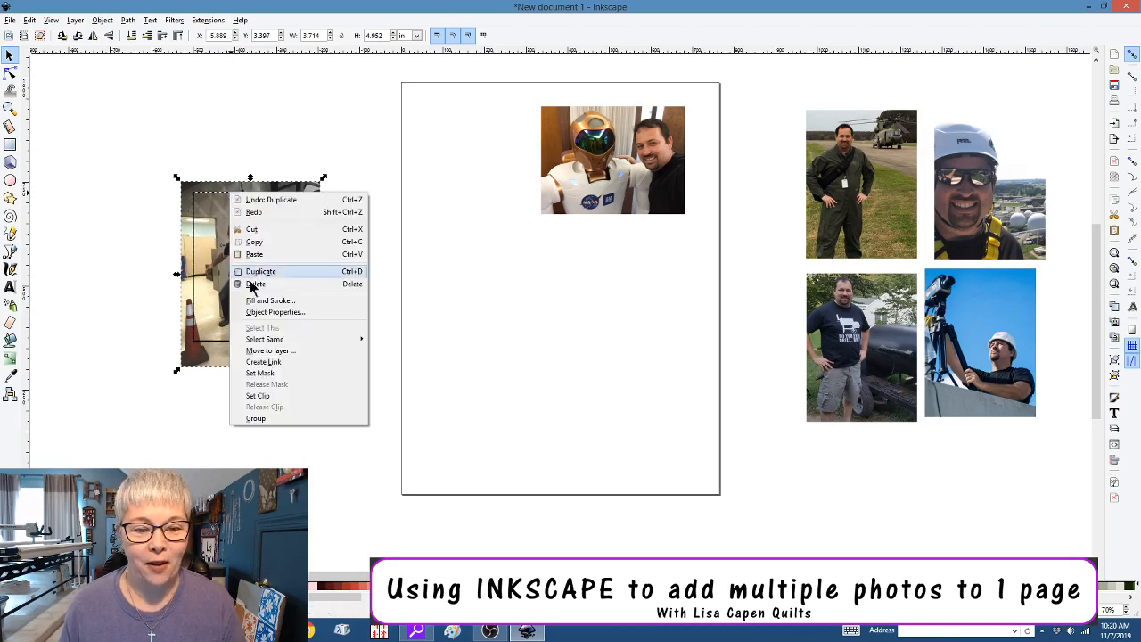
{"action": "left_click", "coordinate": [271, 401]}
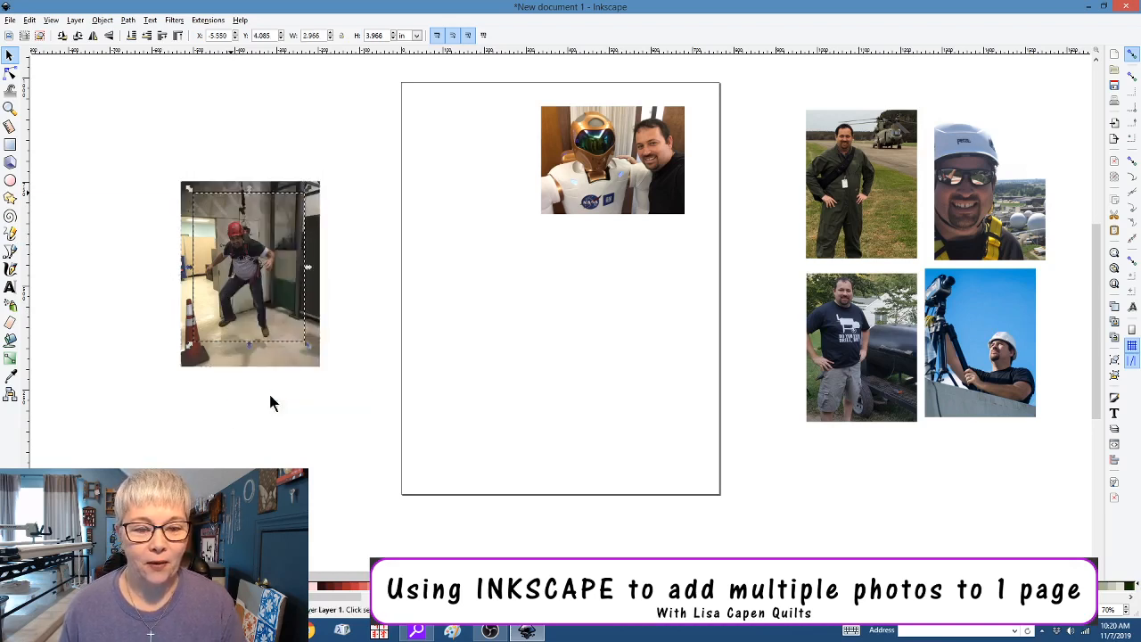
{"action": "left_click", "coordinate": [271, 398]}
{"action": "left_click", "coordinate": [241, 347]}
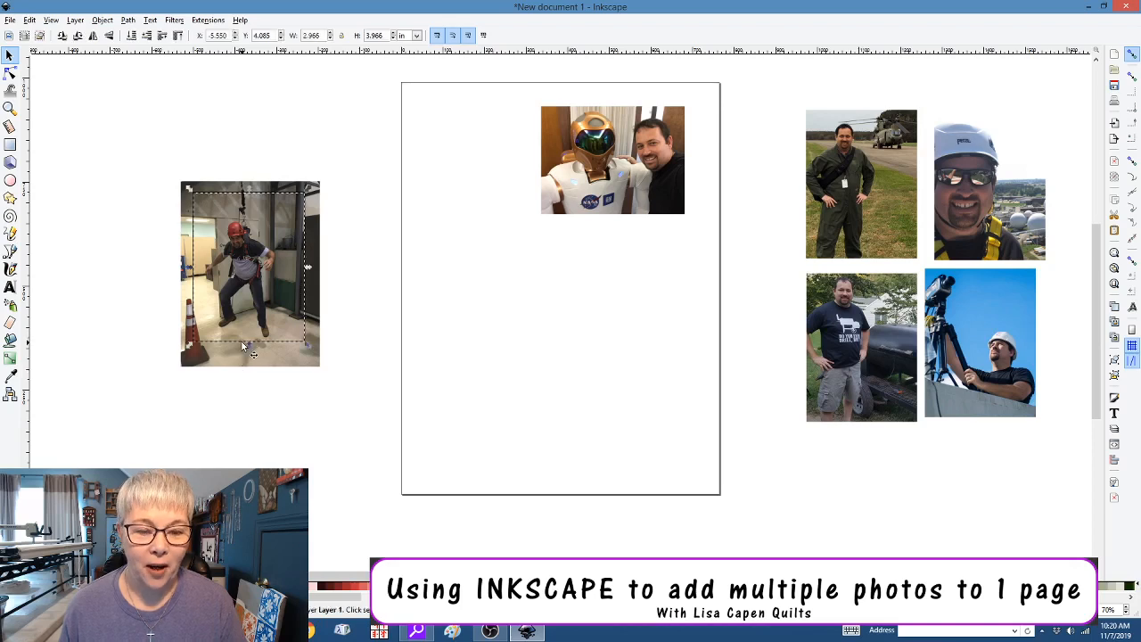
{"action": "left_click", "coordinate": [285, 361]}
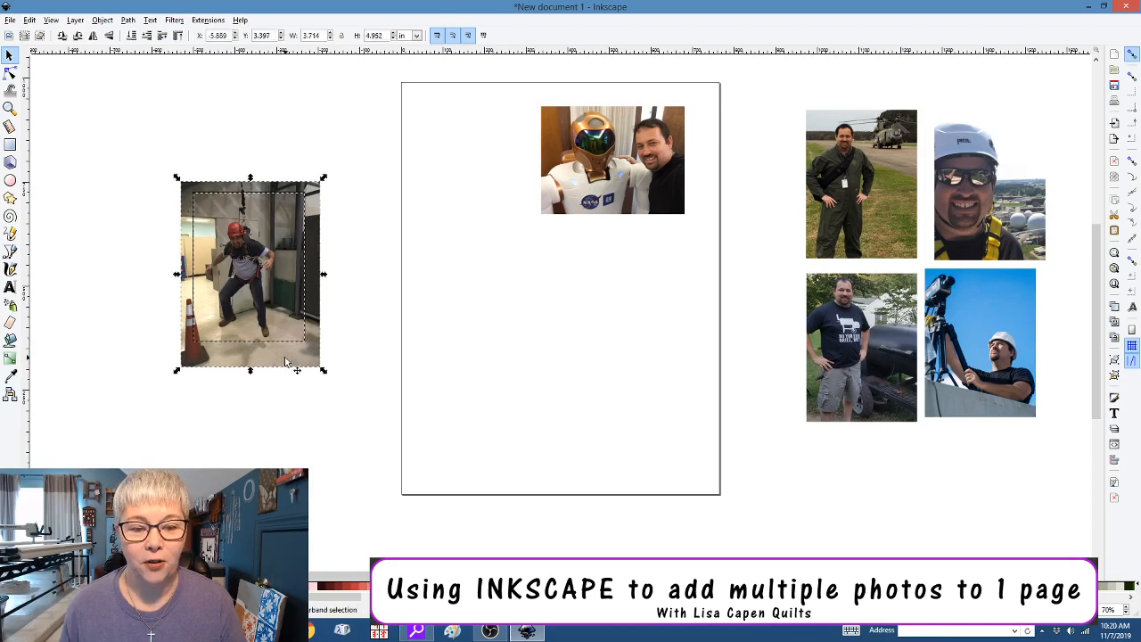
{"action": "right_click", "coordinate": [285, 361]}
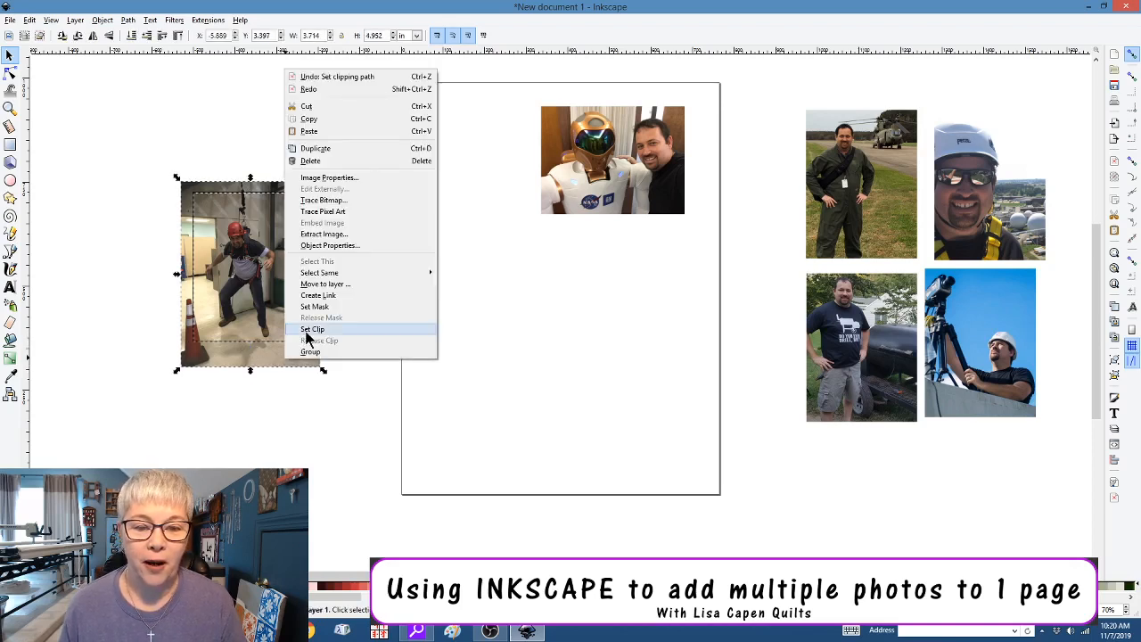
{"action": "left_click", "coordinate": [312, 330]}
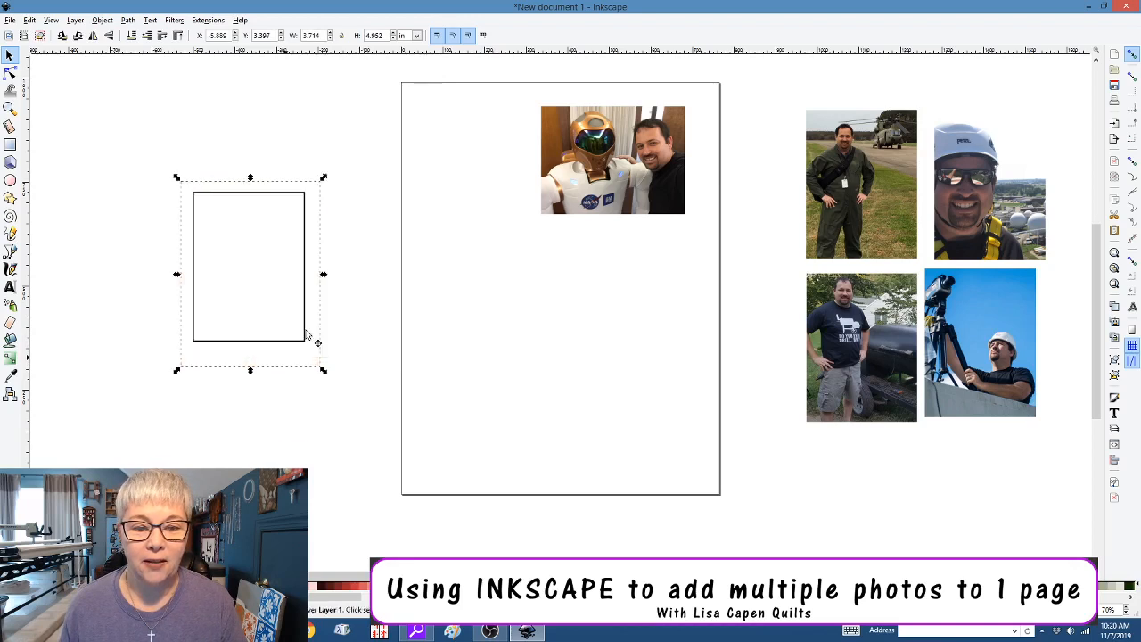
Release the extra clip and move the uncropped doorway photo back onto the page
{"action": "left_click", "coordinate": [249, 410]}
{"action": "left_click", "coordinate": [258, 362]}
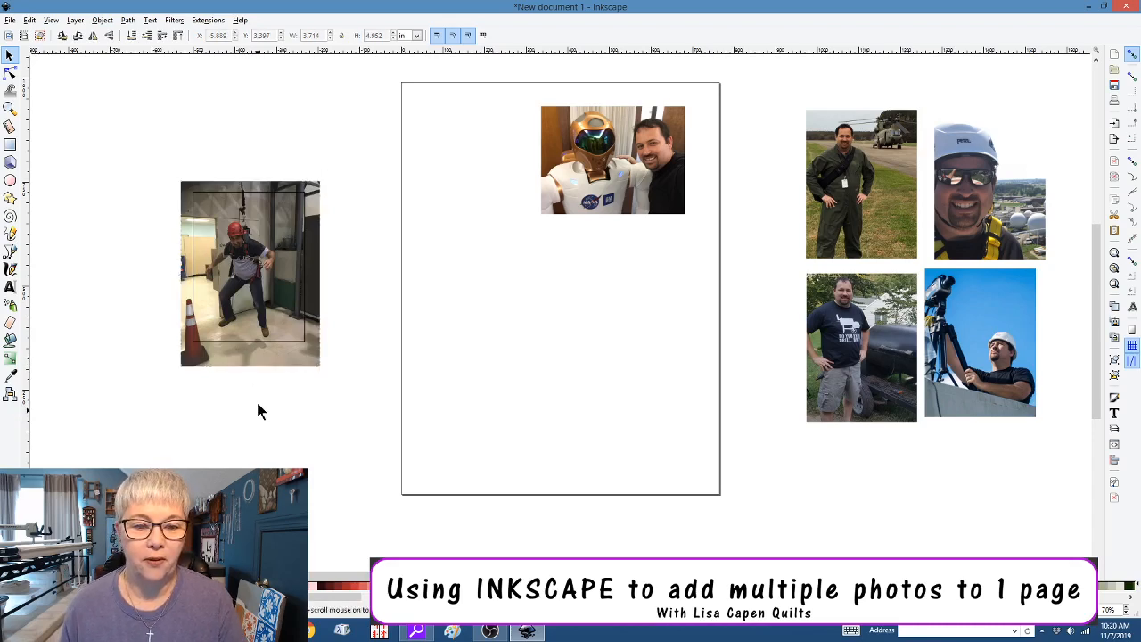
{"action": "left_click", "coordinate": [251, 348]}
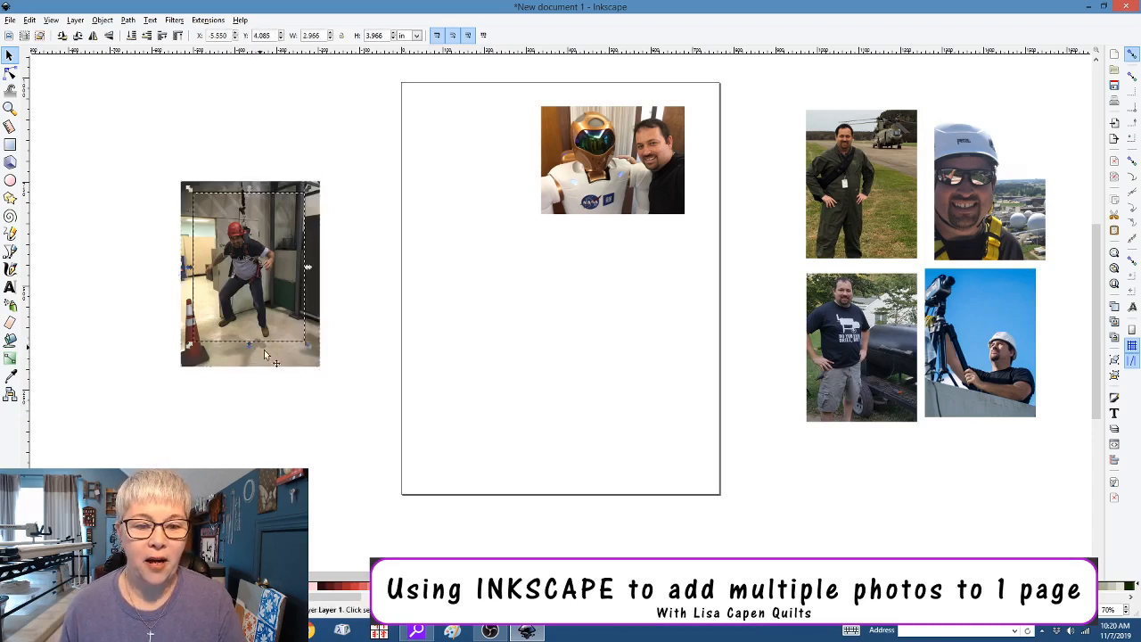
{"action": "left_click", "coordinate": [273, 359]}
{"action": "right_click", "coordinate": [272, 359]}
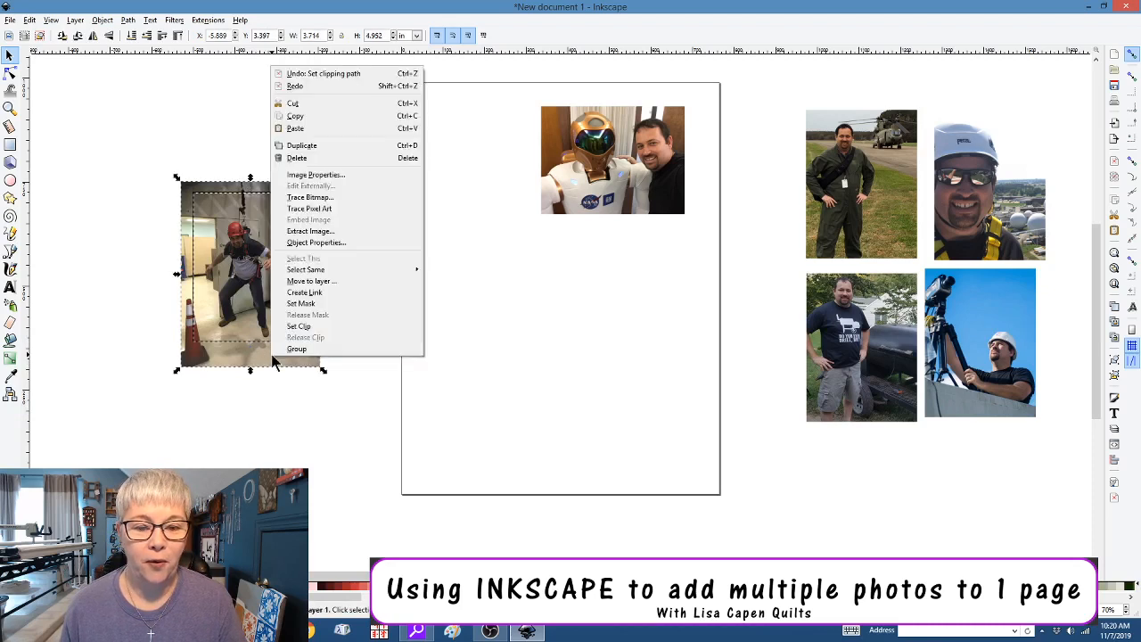
{"action": "left_click", "coordinate": [290, 335]}
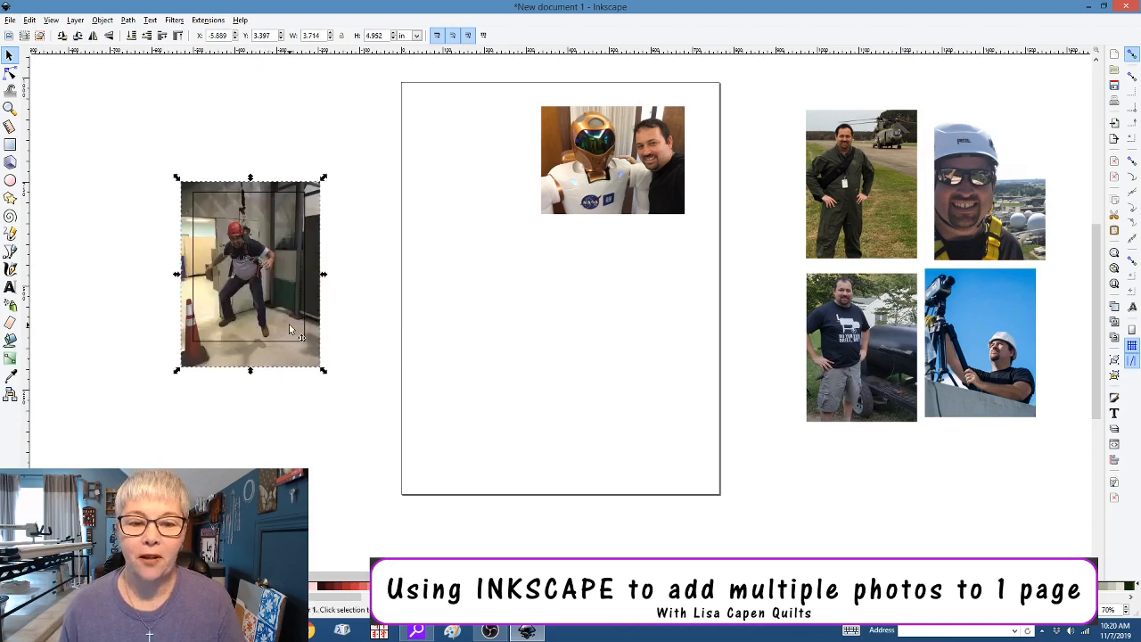
{"action": "left_click", "coordinate": [220, 378]}
{"action": "left_click", "coordinate": [258, 359]}
{"action": "left_click_drag", "start_coordinate": [265, 365], "coordinate": [566, 445]}
Place the cropped doorway portrait below the other portraits and delete the uncropped photo
{"action": "left_click", "coordinate": [272, 317]}
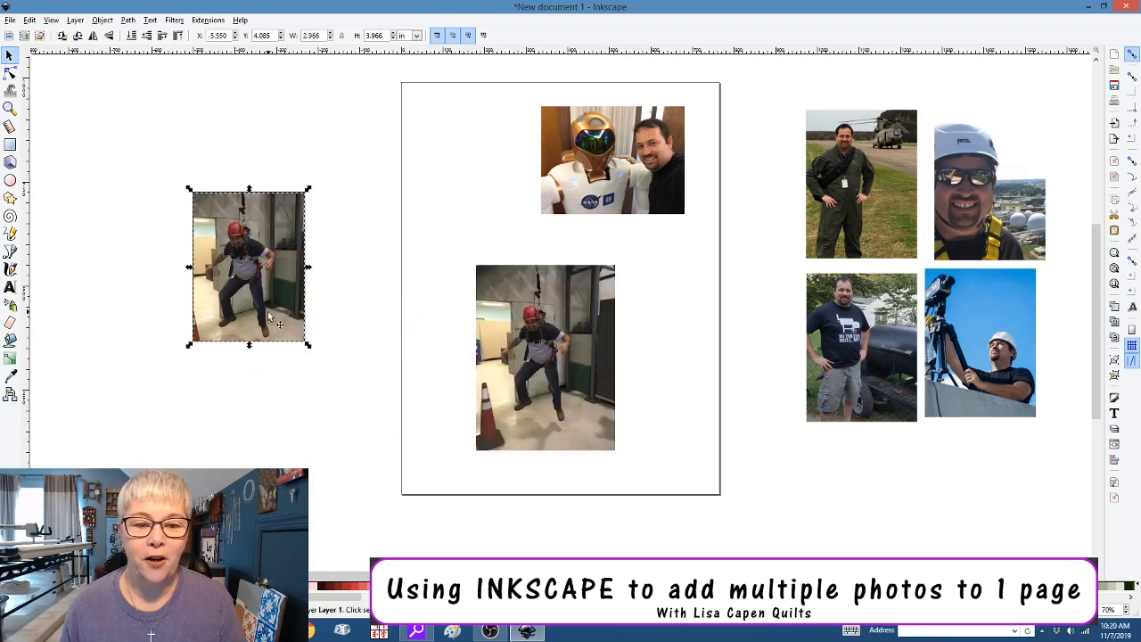
{"action": "left_click_drag", "start_coordinate": [272, 320], "coordinate": [892, 553]}
{"action": "left_click", "coordinate": [483, 393]}
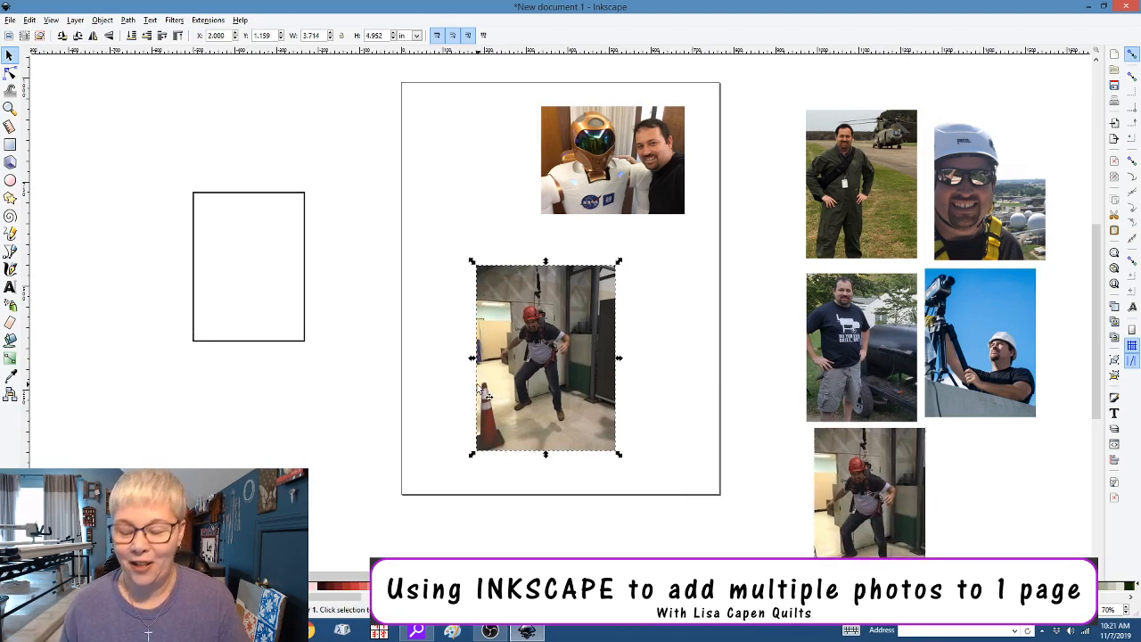
{"action": "key", "text": "Delete"}
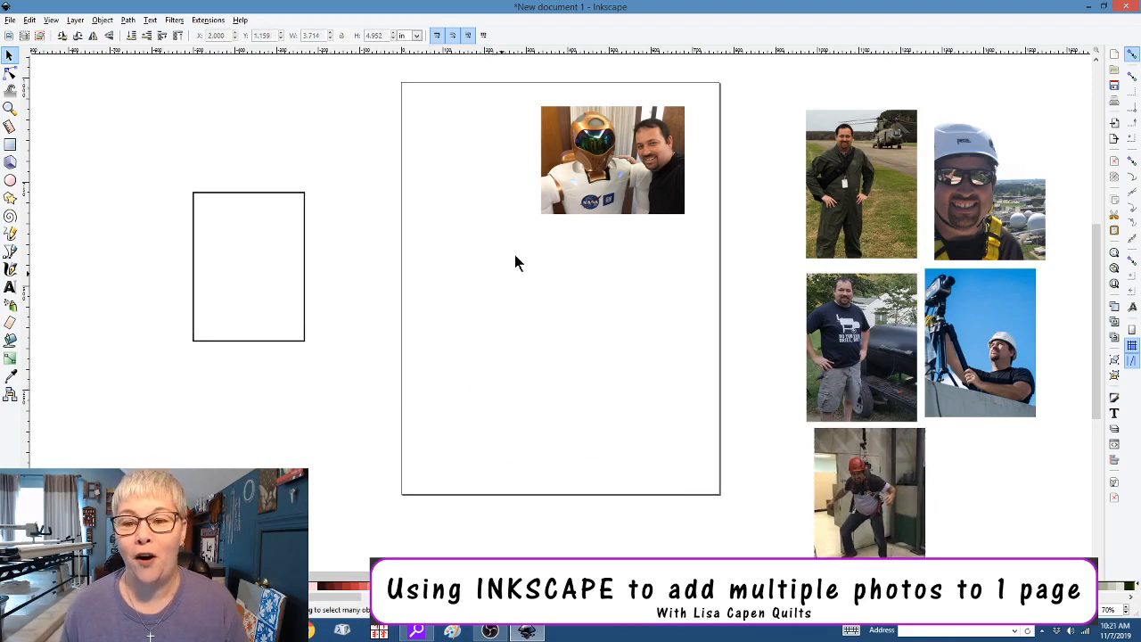
Move the robot photo off the page, enlarge it, and set the frame over it
{"action": "left_click", "coordinate": [553, 193]}
{"action": "left_click_drag", "start_coordinate": [553, 194], "coordinate": [287, 282]}
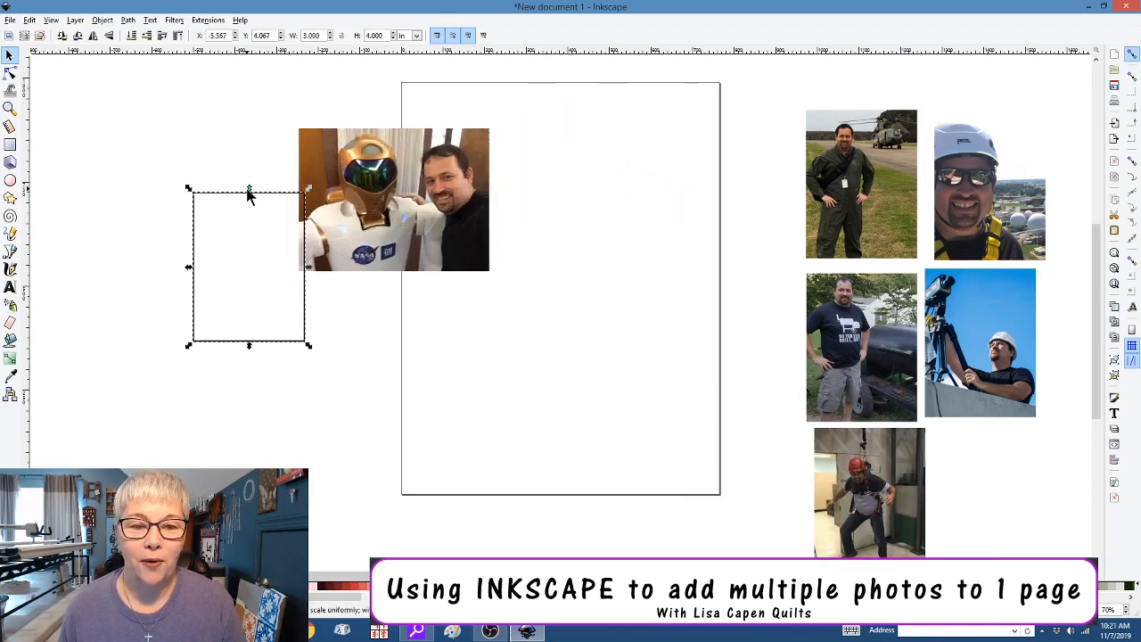
{"action": "left_click_drag", "start_coordinate": [265, 191], "coordinate": [443, 127]}
{"action": "left_click", "coordinate": [366, 211]}
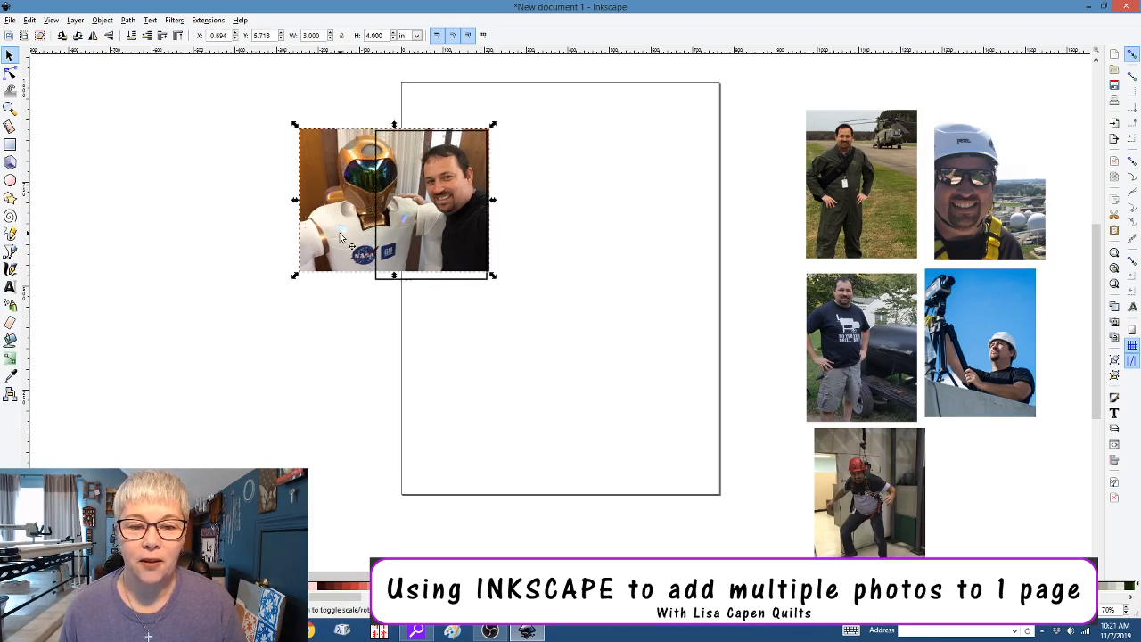
{"action": "left_click_drag", "start_coordinate": [294, 279], "coordinate": [265, 302]}
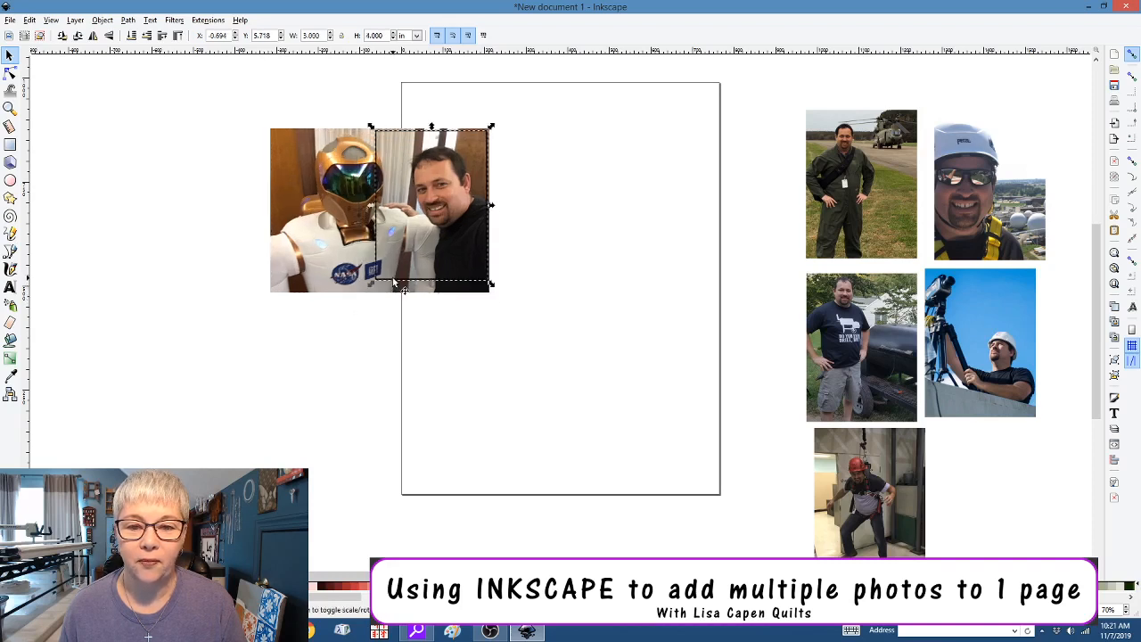
{"action": "left_click_drag", "start_coordinate": [393, 282], "coordinate": [371, 294]}
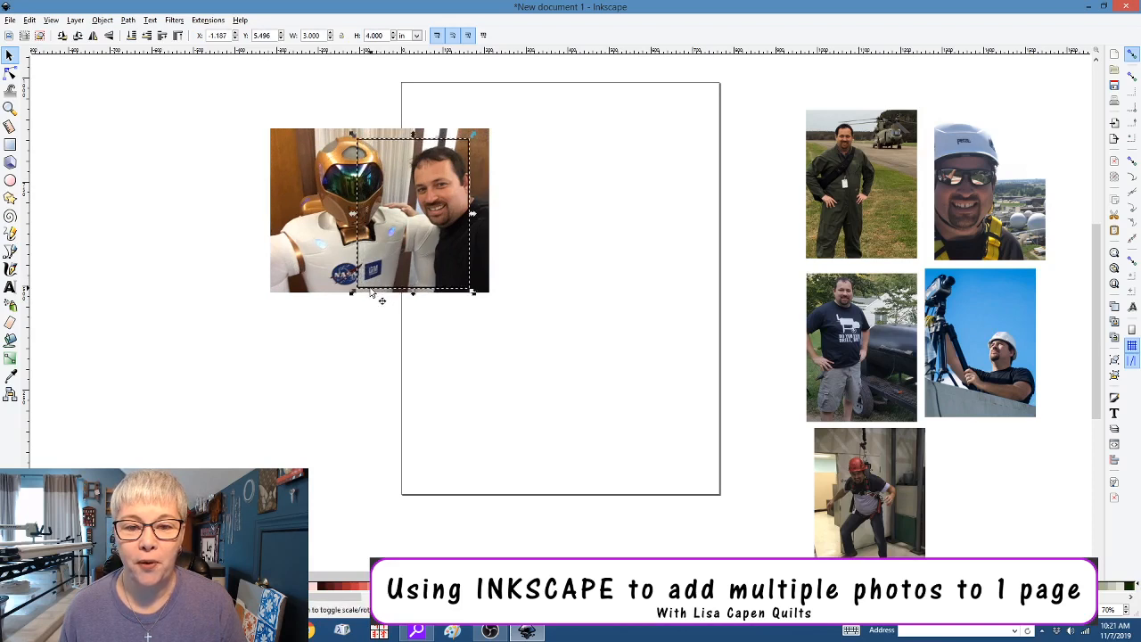
Clip the robot photo to the frame and place a duplicate near the page's right edge
{"action": "left_click", "coordinate": [324, 244]}
{"action": "right_click", "coordinate": [325, 244]}
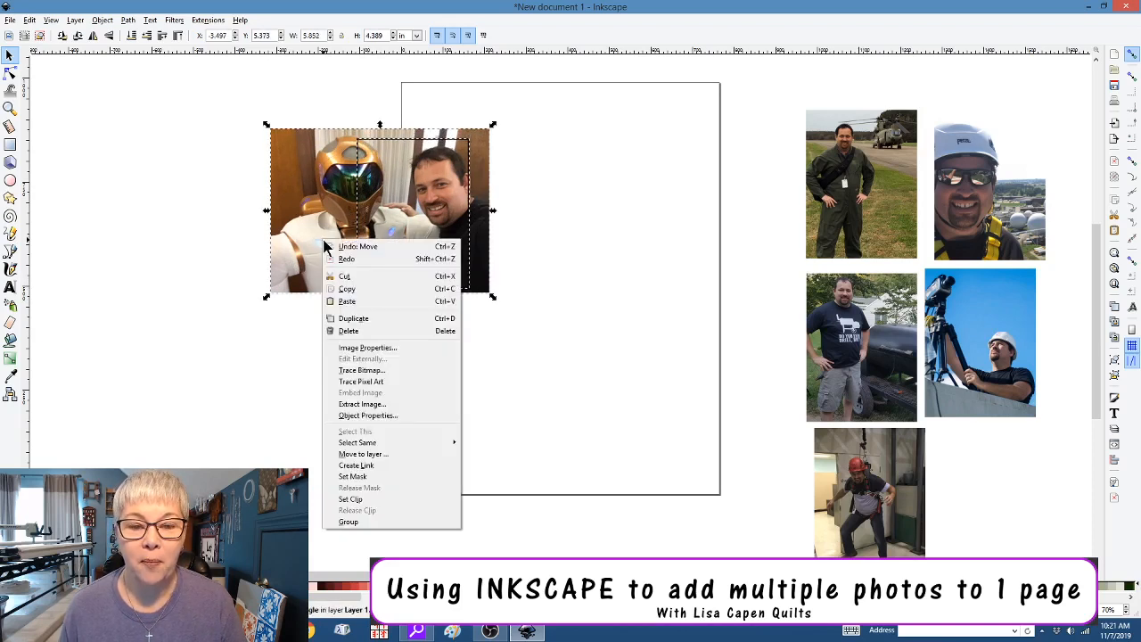
{"action": "left_click", "coordinate": [350, 499]}
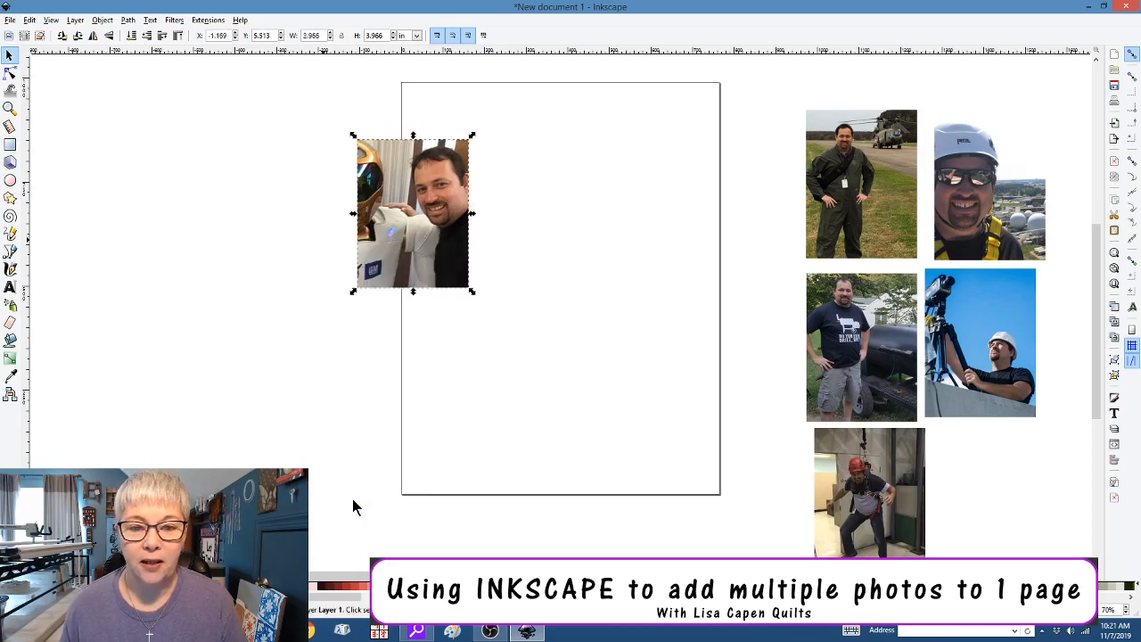
{"action": "key", "text": "ctrl+d"}
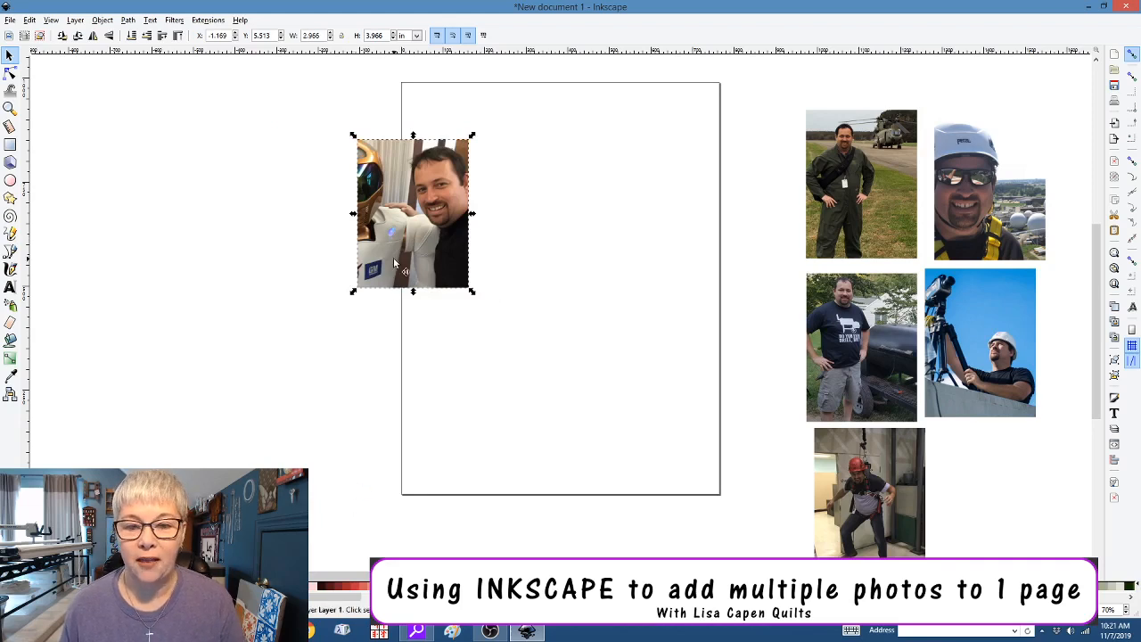
{"action": "left_click_drag", "start_coordinate": [397, 268], "coordinate": [676, 384]}
Release the left robot photo's clip, then delete the full photo and the leftover rectangle outline
{"action": "left_click", "coordinate": [415, 253]}
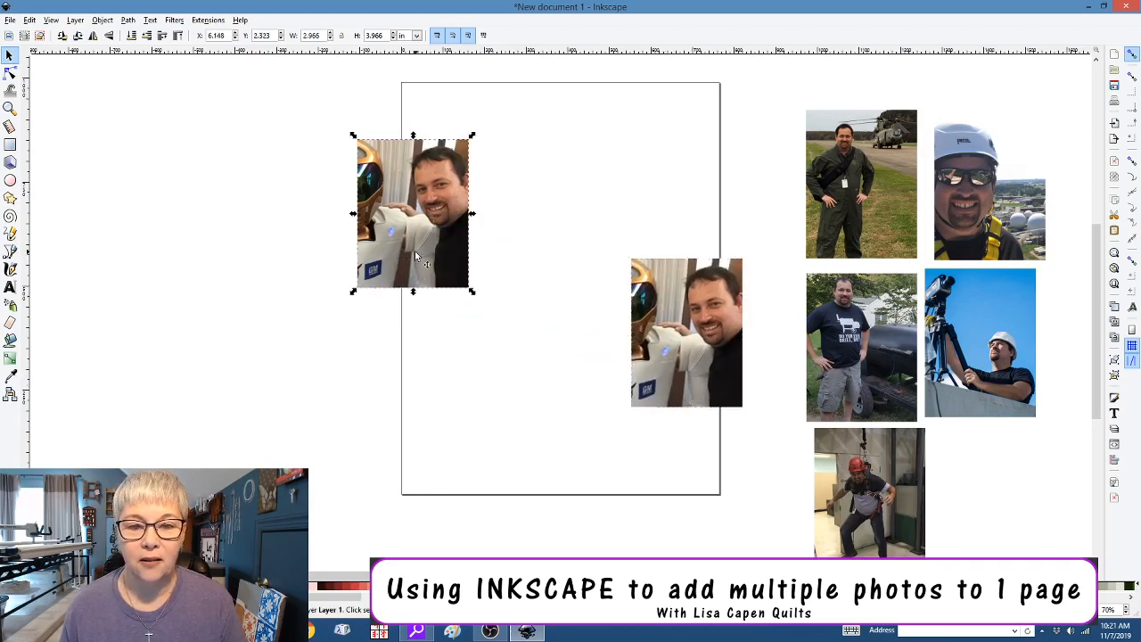
{"action": "right_click", "coordinate": [415, 253]}
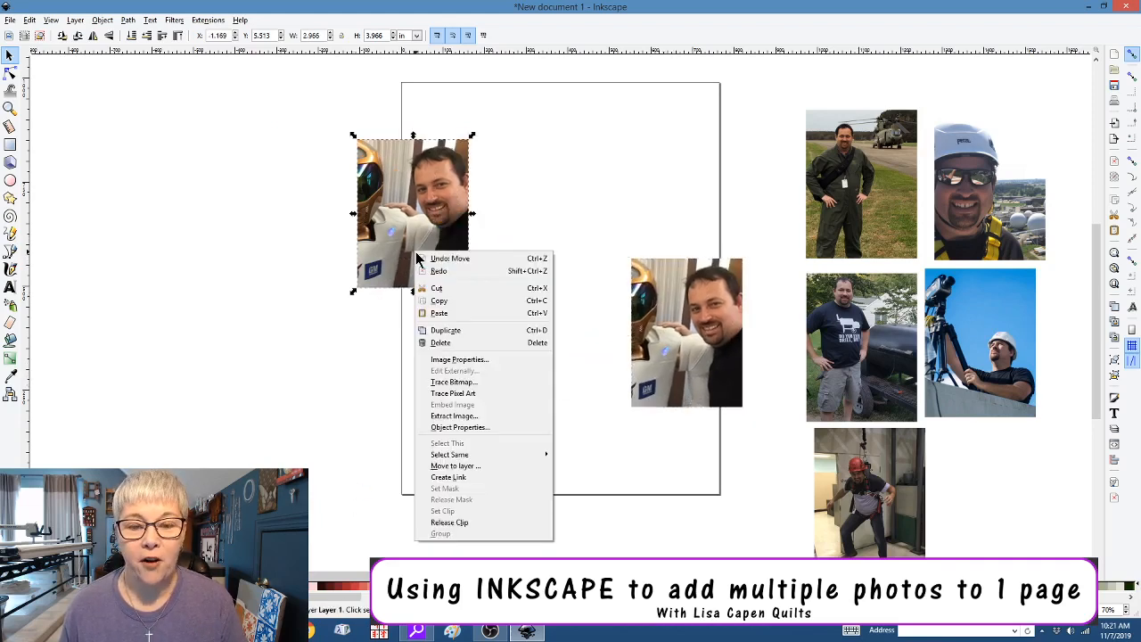
{"action": "left_click", "coordinate": [440, 523]}
{"action": "left_click", "coordinate": [324, 472]}
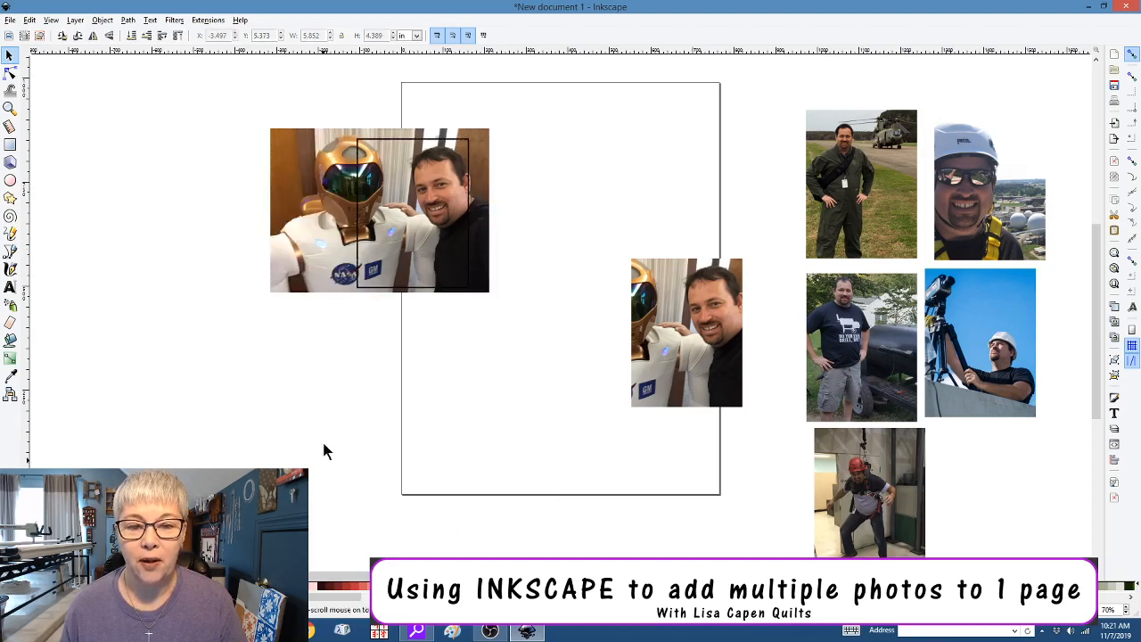
{"action": "left_click", "coordinate": [315, 273]}
{"action": "key", "text": "Delete"}
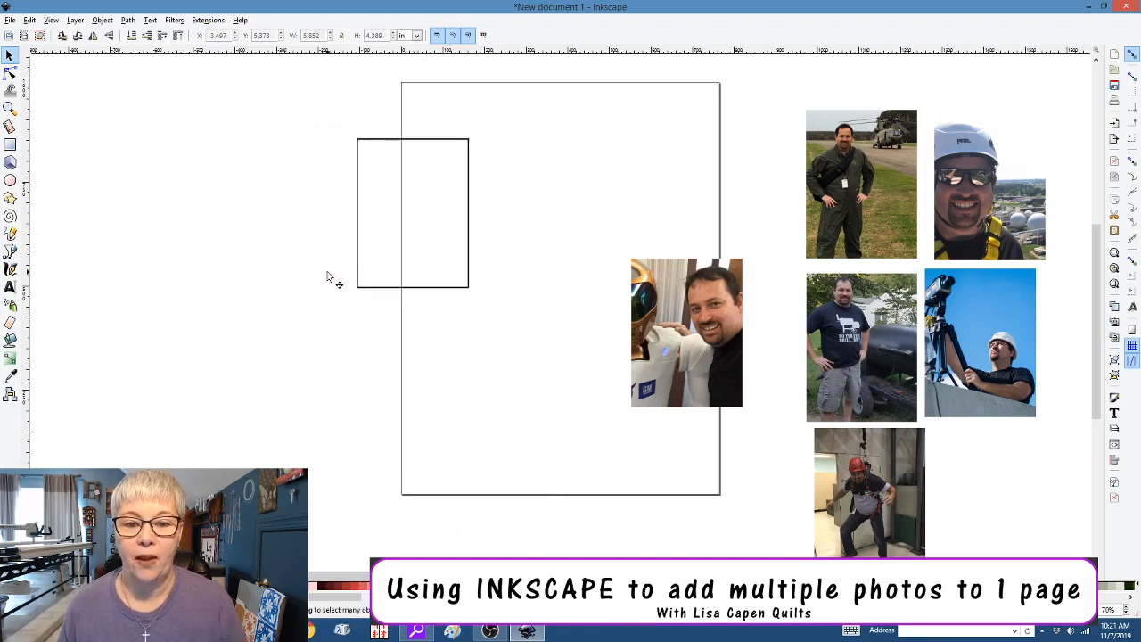
{"action": "left_click", "coordinate": [383, 290]}
{"action": "key", "text": "Delete"}
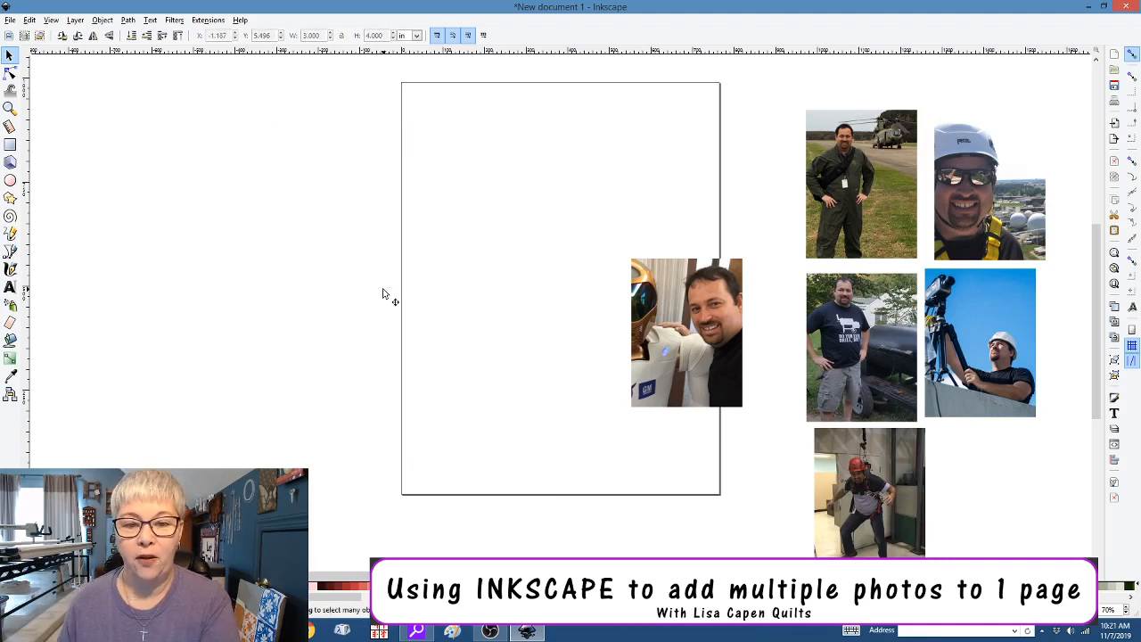
Place the robot and helicopter photos in the top row, hard-hat and grill in the middle row
{"action": "left_click", "coordinate": [692, 300]}
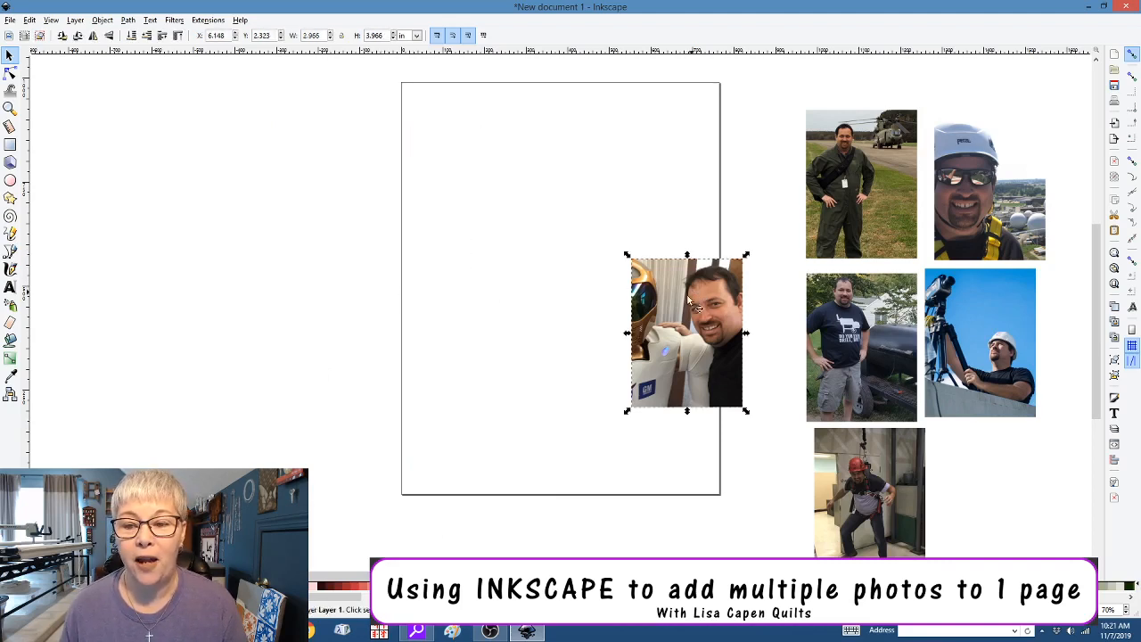
{"action": "left_click_drag", "start_coordinate": [657, 305], "coordinate": [460, 143]}
{"action": "left_click_drag", "start_coordinate": [861, 189], "coordinate": [573, 169]}
{"action": "left_click", "coordinate": [994, 198]}
{"action": "left_click_drag", "start_coordinate": [995, 202], "coordinate": [468, 336]}
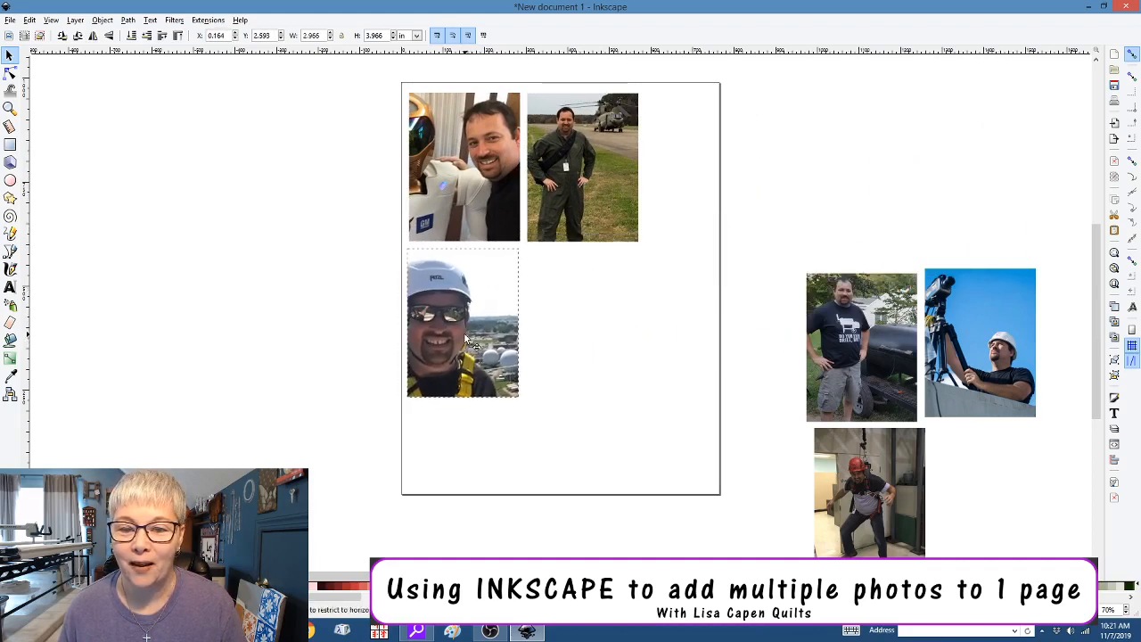
{"action": "left_click", "coordinate": [817, 352]}
{"action": "left_click_drag", "start_coordinate": [817, 352], "coordinate": [537, 329]}
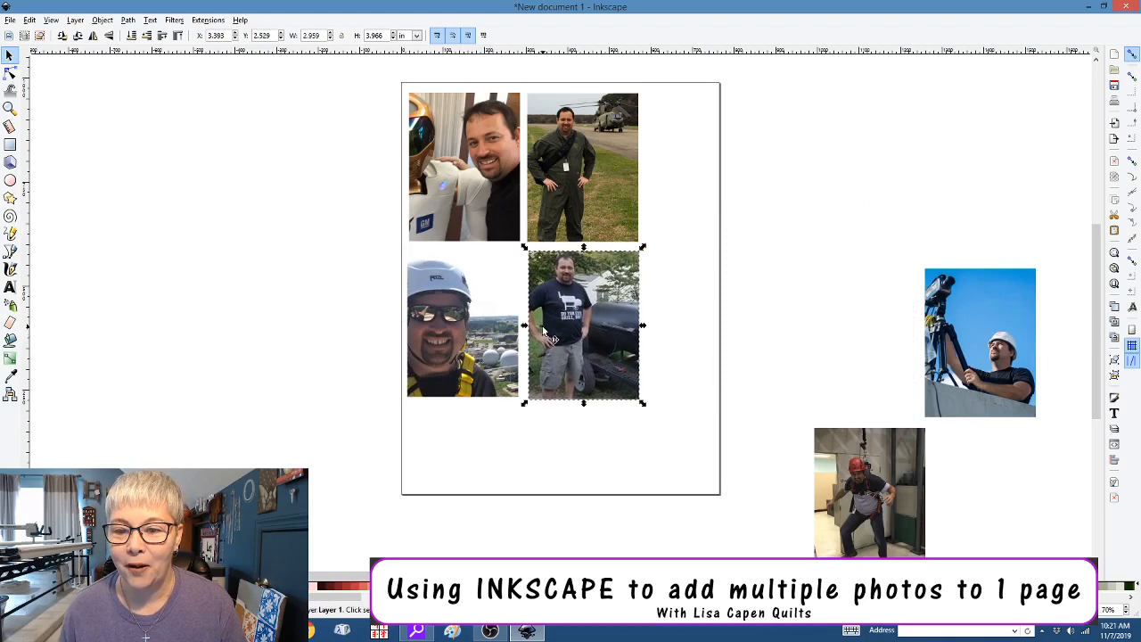
Shrink the camera and doorway photos to about half size and place them along the page bottom
{"action": "left_click", "coordinate": [927, 375]}
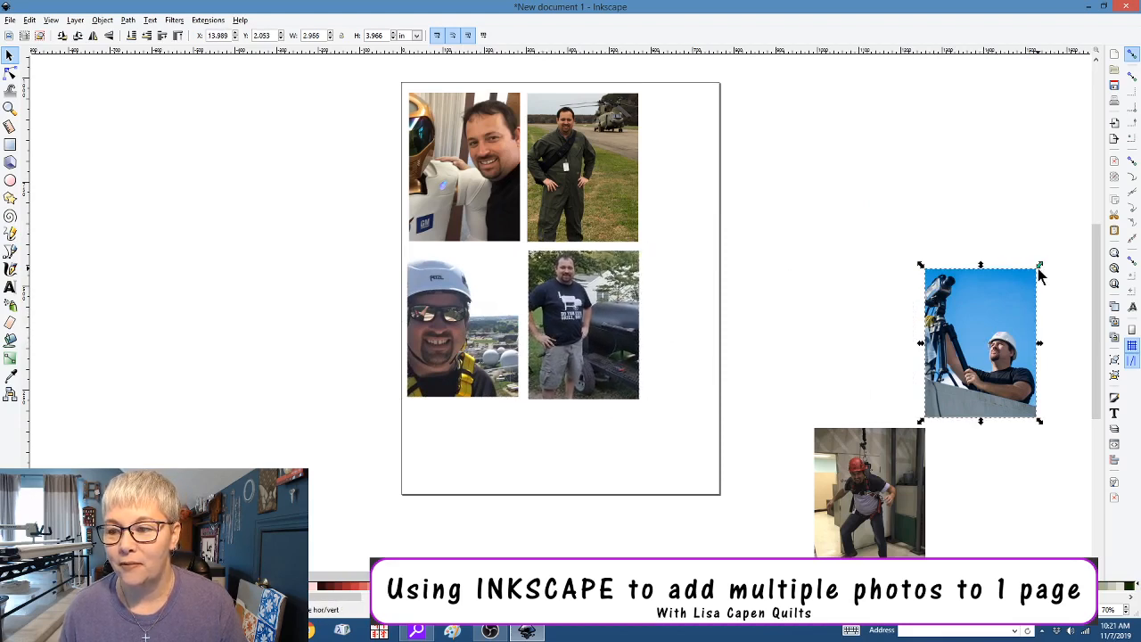
{"action": "left_click_drag", "start_coordinate": [1040, 265], "coordinate": [988, 330]}
{"action": "left_click_drag", "start_coordinate": [956, 378], "coordinate": [662, 444]}
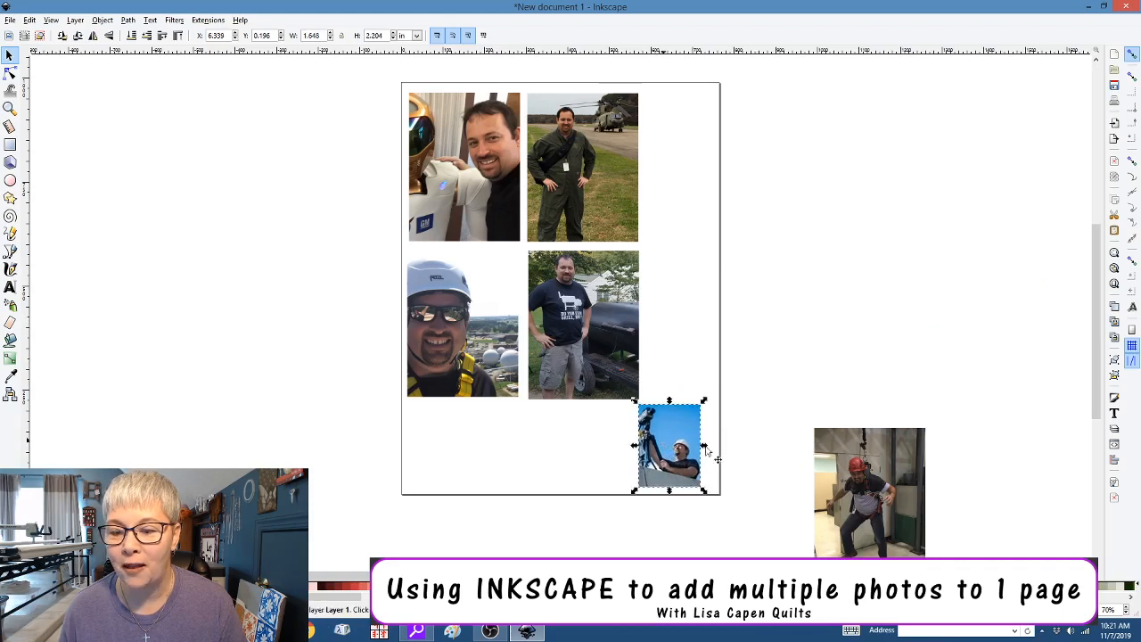
{"action": "left_click", "coordinate": [889, 481]}
{"action": "left_click_drag", "start_coordinate": [890, 481], "coordinate": [865, 338]}
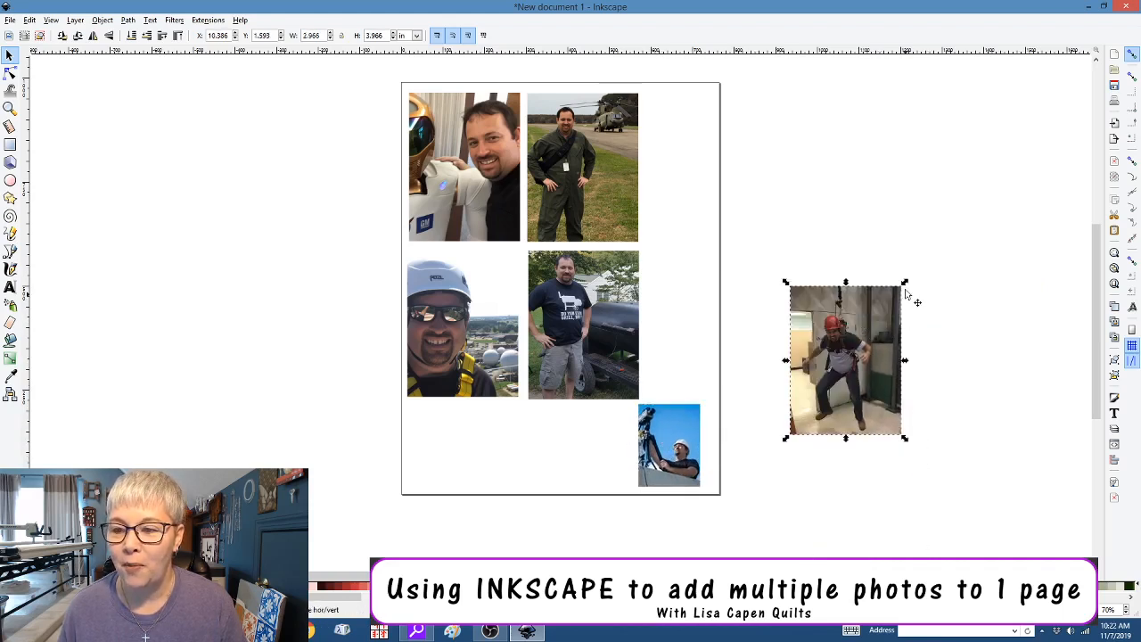
{"action": "left_click_drag", "start_coordinate": [904, 283], "coordinate": [853, 339]}
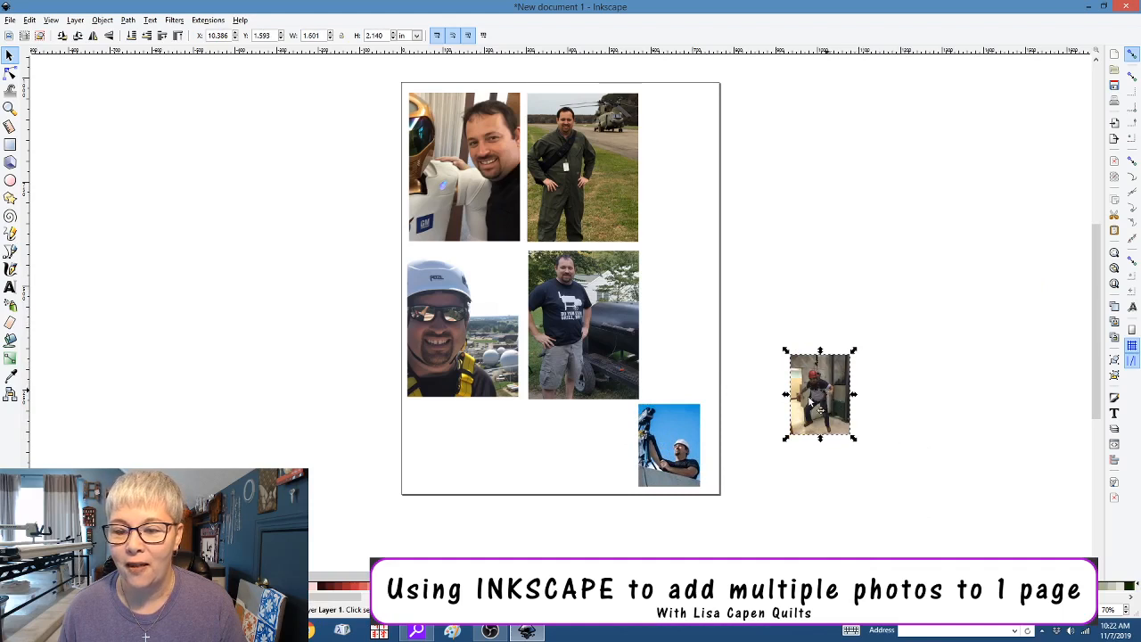
{"action": "left_click_drag", "start_coordinate": [797, 404], "coordinate": [497, 451]}
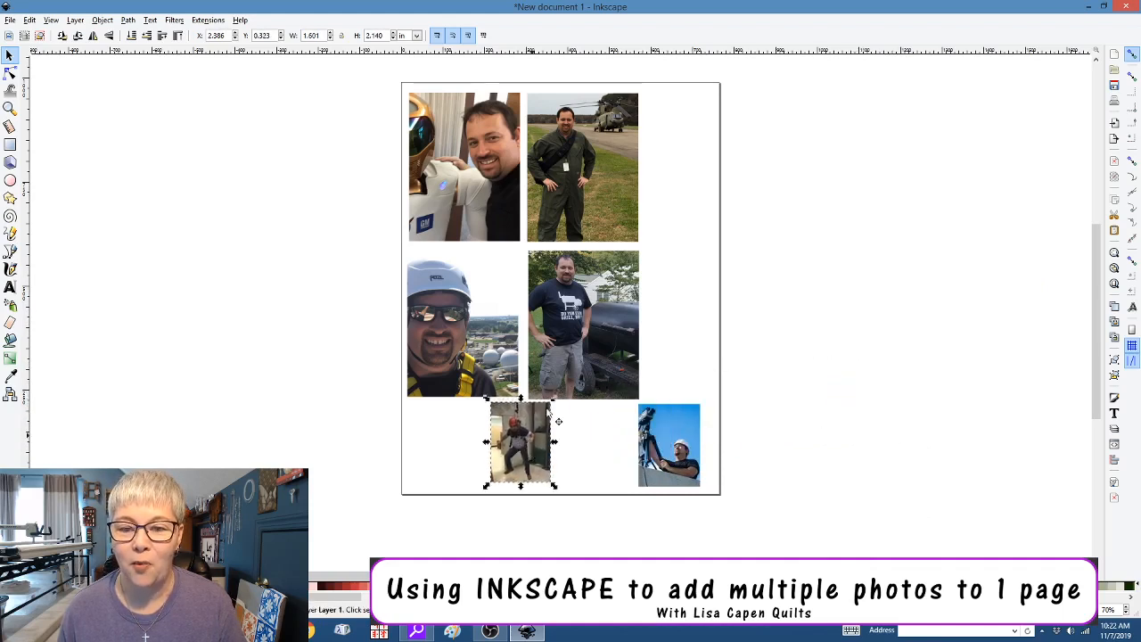
Shift the middle and top rows right to center them, and set the camera photo beside the doorway photo
{"action": "left_click", "coordinate": [578, 365]}
{"action": "left_click", "coordinate": [489, 344], "text": "shift"}
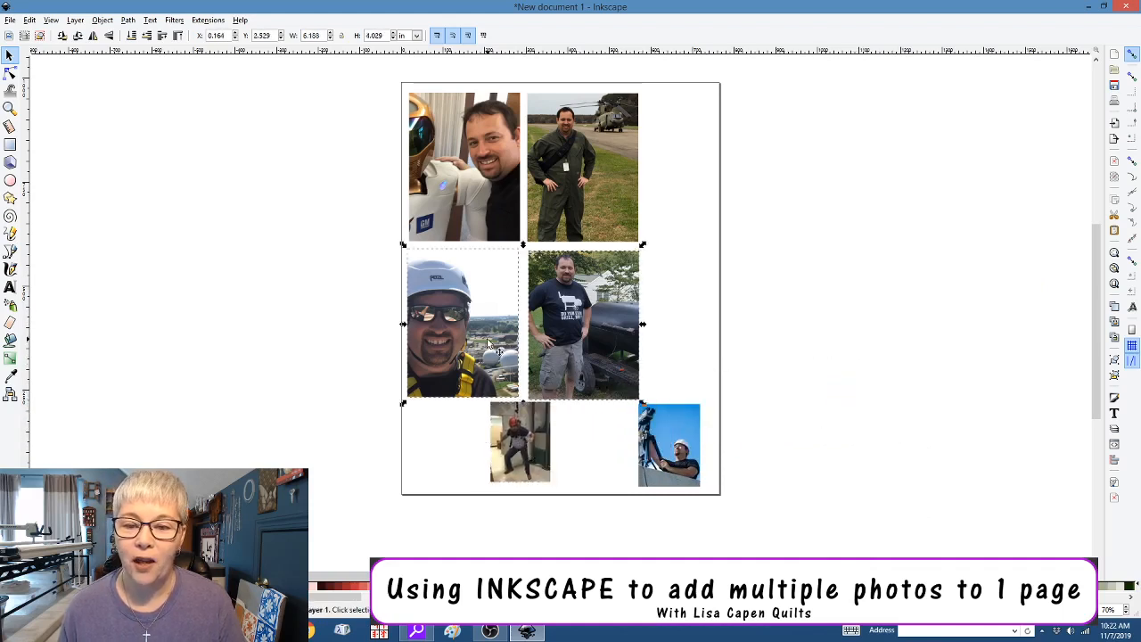
{"action": "left_click_drag", "start_coordinate": [489, 343], "coordinate": [519, 341]}
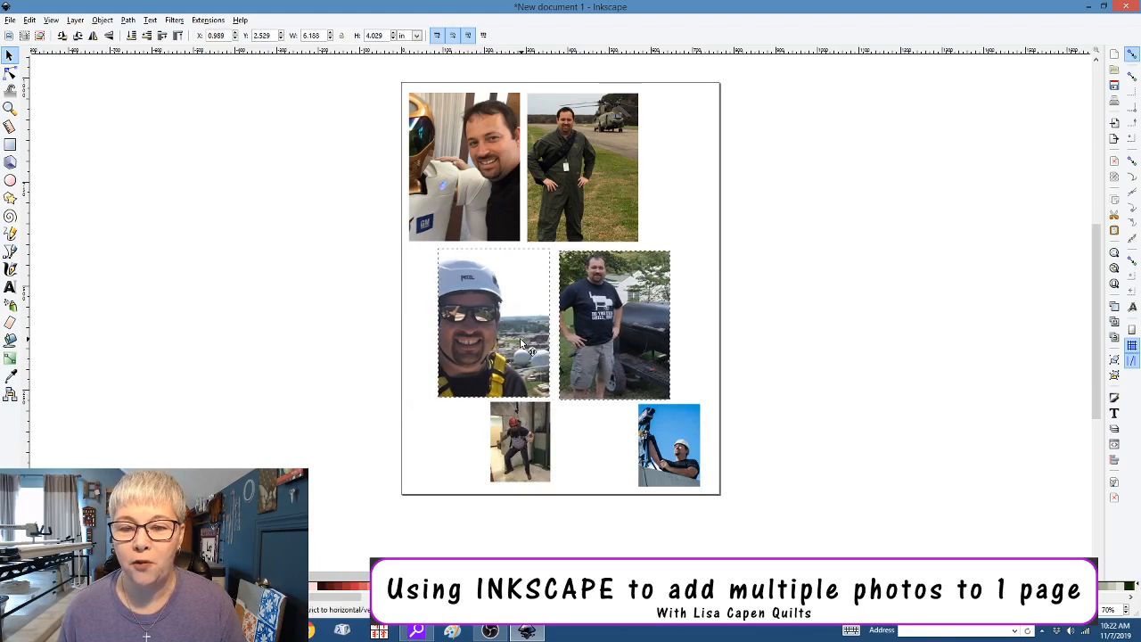
{"action": "left_click", "coordinate": [583, 215]}
{"action": "left_click", "coordinate": [508, 213], "text": "shift"}
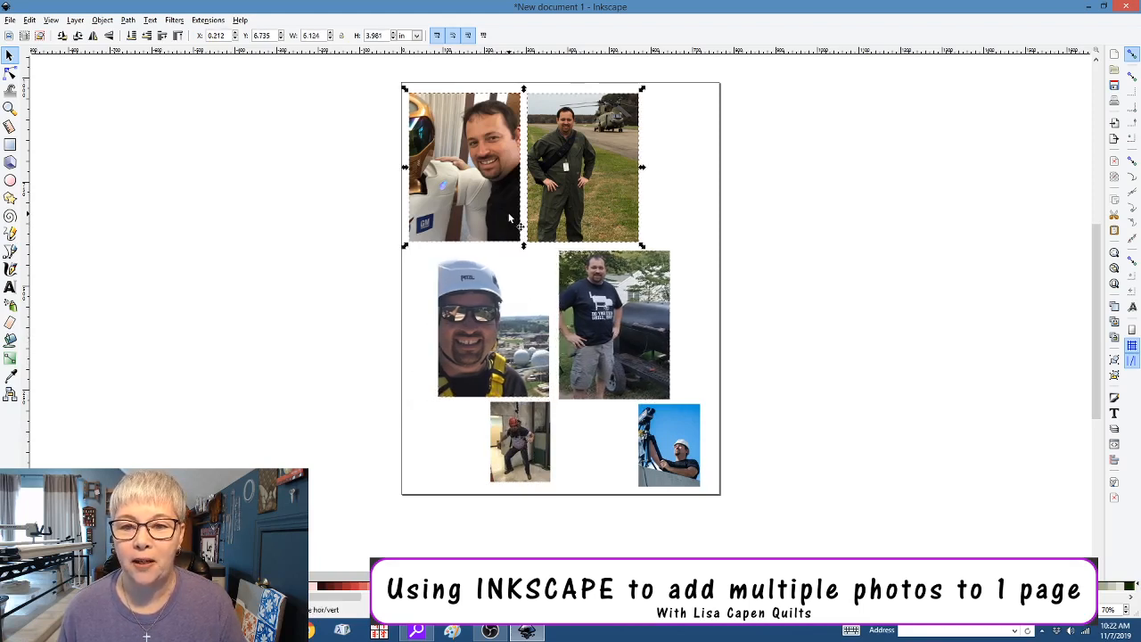
{"action": "left_click_drag", "start_coordinate": [516, 217], "coordinate": [550, 218]}
{"action": "left_click_drag", "start_coordinate": [660, 446], "coordinate": [579, 445]}
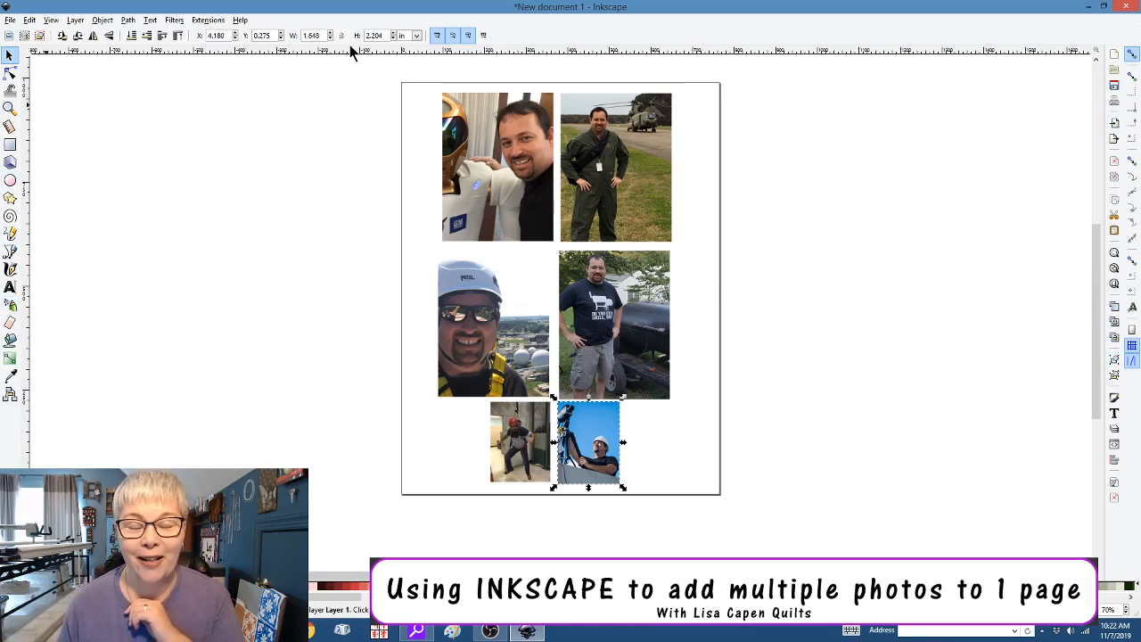
Deselect the blue photo, leaving the six photos in three rows of two
{"action": "left_click", "coordinate": [301, 246]}
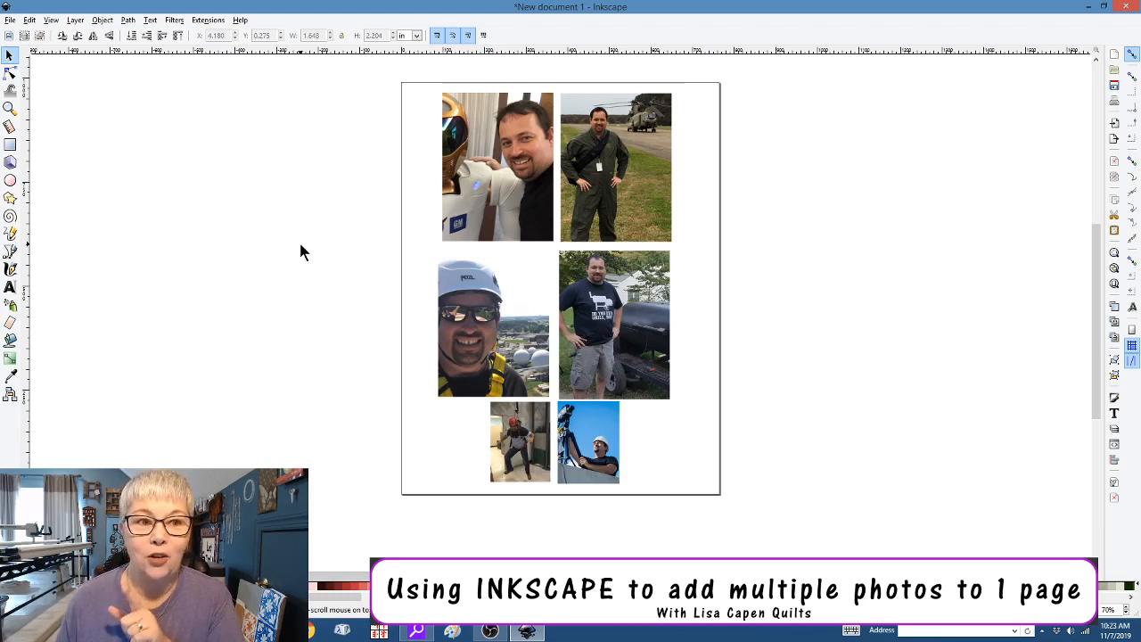
Save the page to the Desktop as a Portable Document Format (*.pdf) file
{"action": "left_click", "coordinate": [10, 20]}
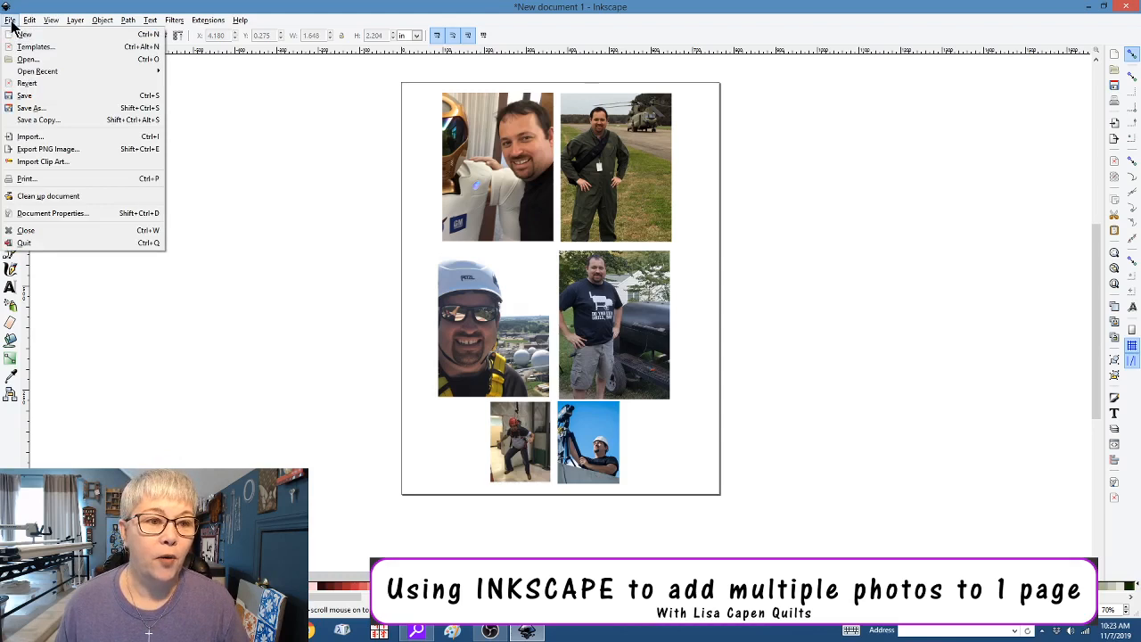
{"action": "left_click", "coordinate": [56, 109]}
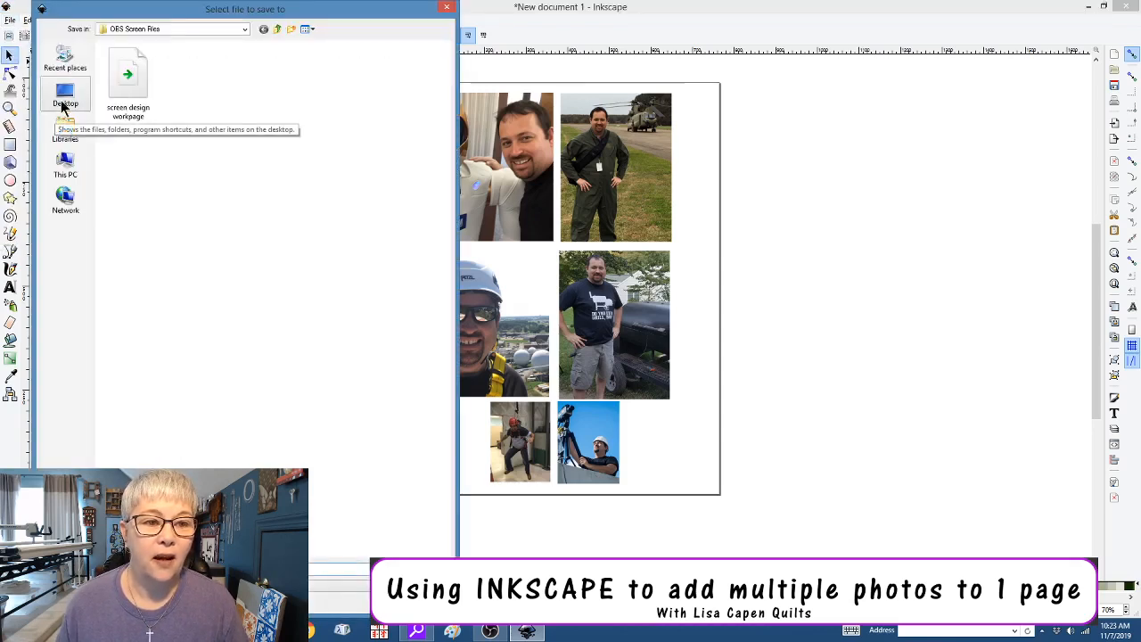
{"action": "left_click", "coordinate": [62, 107]}
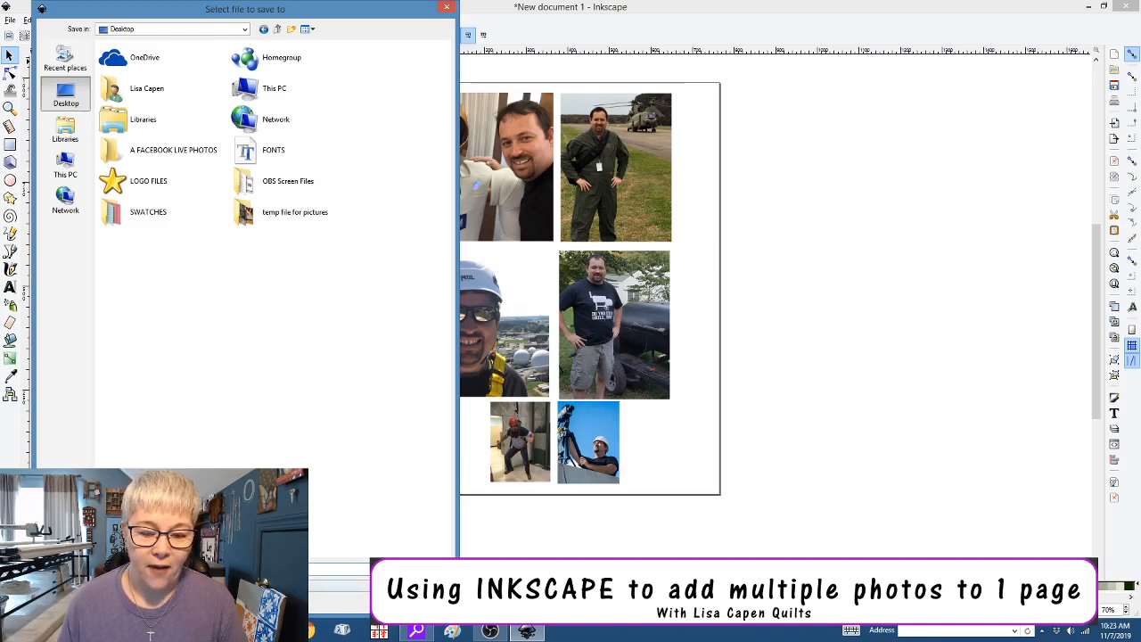
{"action": "left_click", "coordinate": [381, 586]}
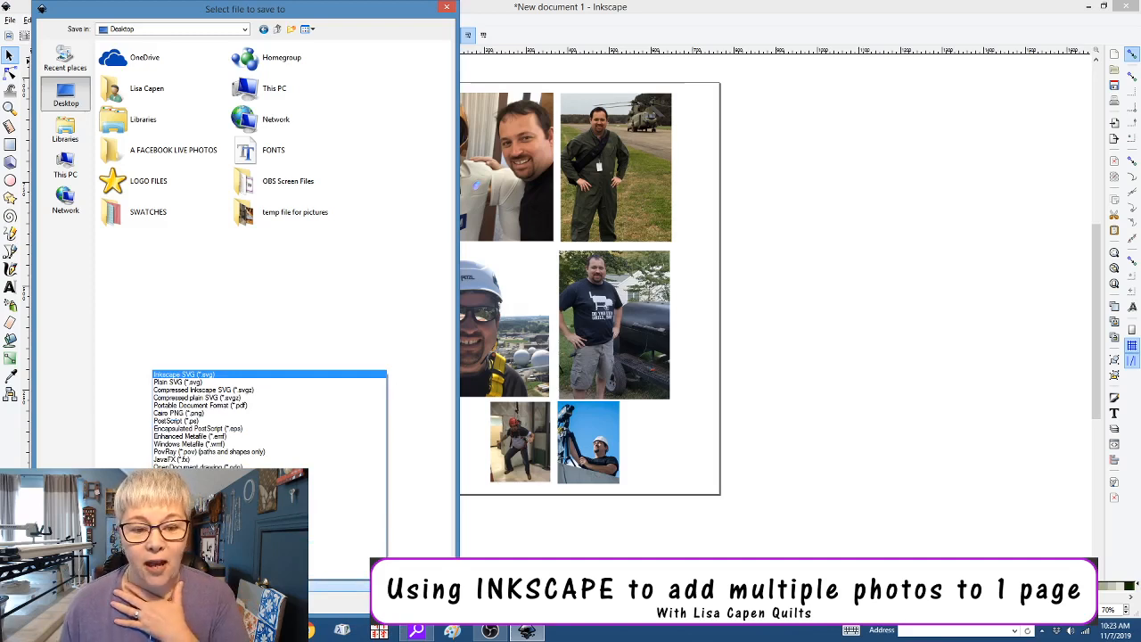
{"action": "left_click", "coordinate": [280, 406]}
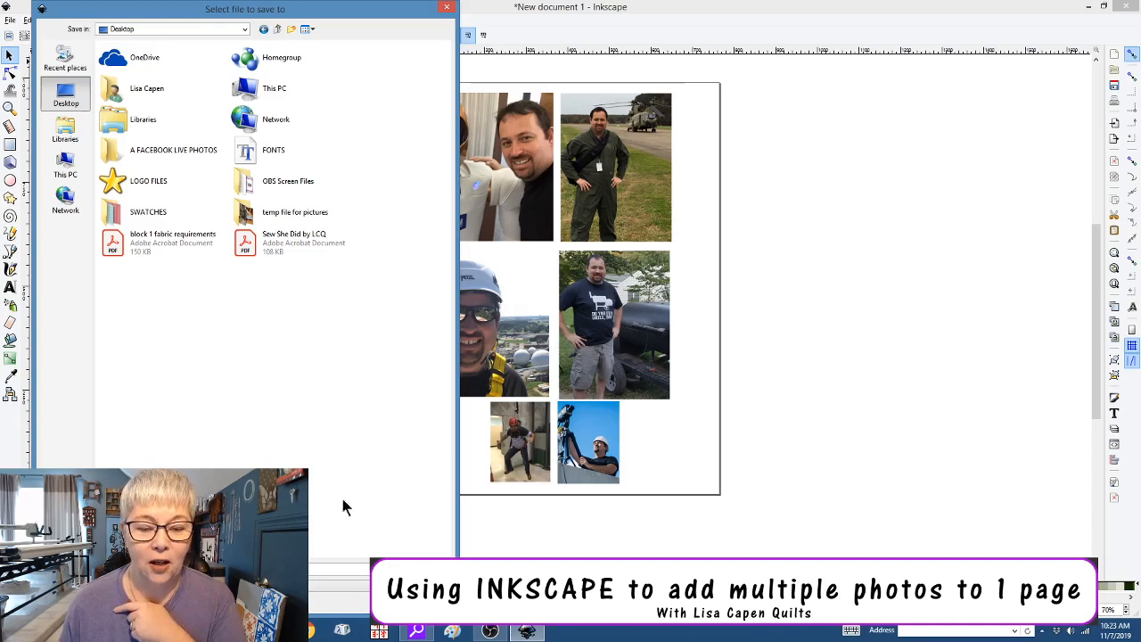
{"action": "left_click", "coordinate": [380, 586]}
{"action": "left_click", "coordinate": [380, 586]}
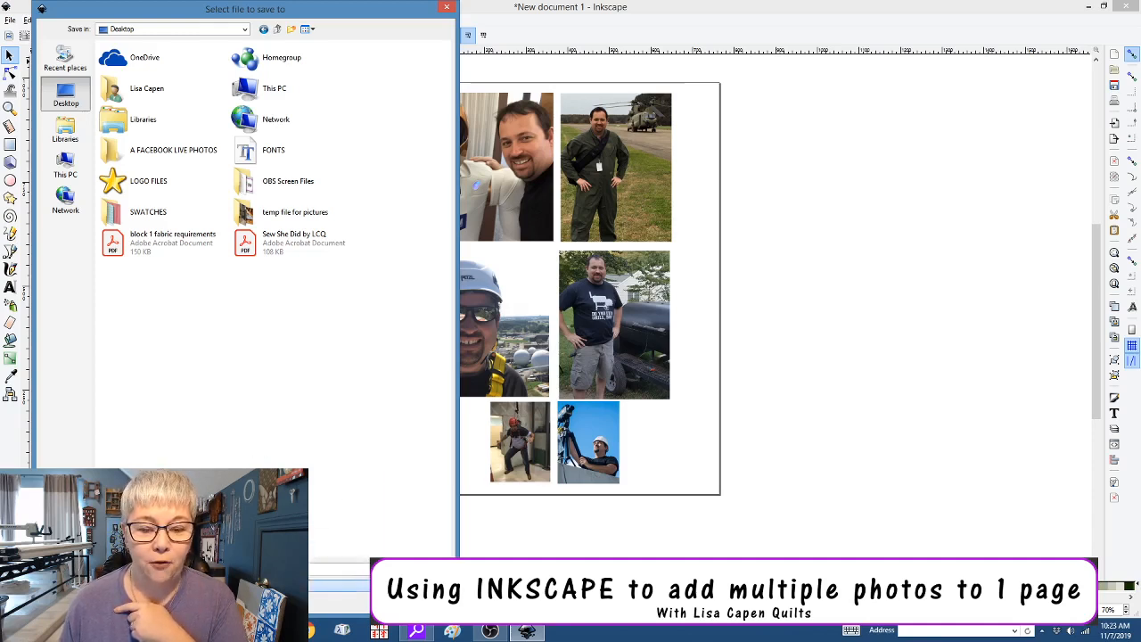
{"action": "left_click", "coordinate": [422, 569]}
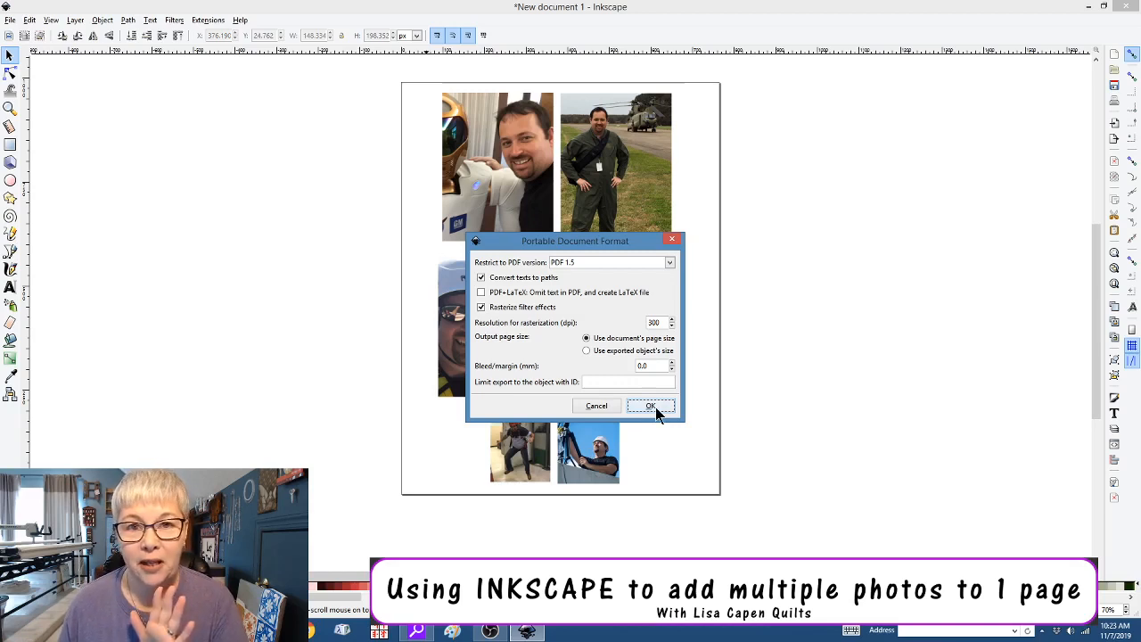
Accept the PDF options at the document's page size, then close Inkscape without saving an SVG copy
{"action": "left_click", "coordinate": [655, 412]}
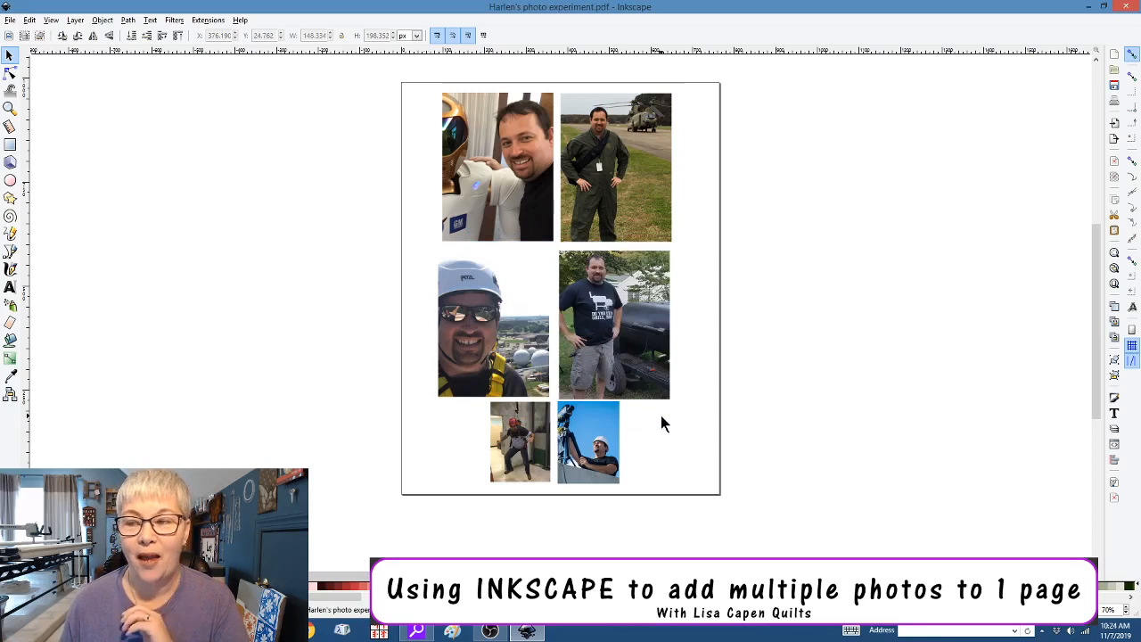
{"action": "left_click", "coordinate": [1129, 9]}
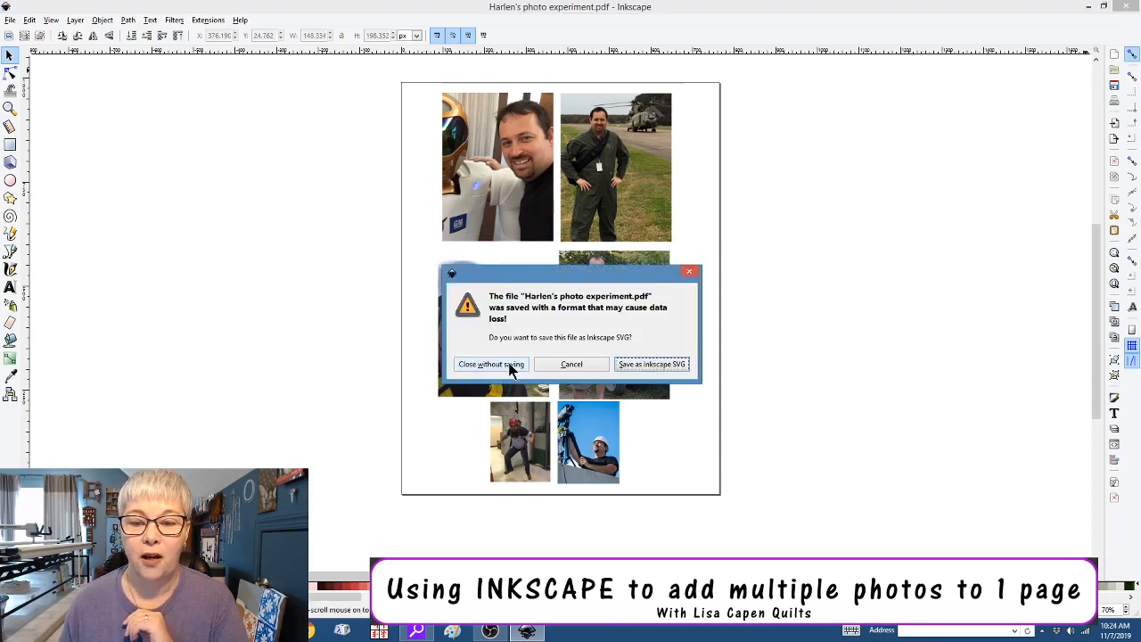
{"action": "left_click", "coordinate": [689, 271]}
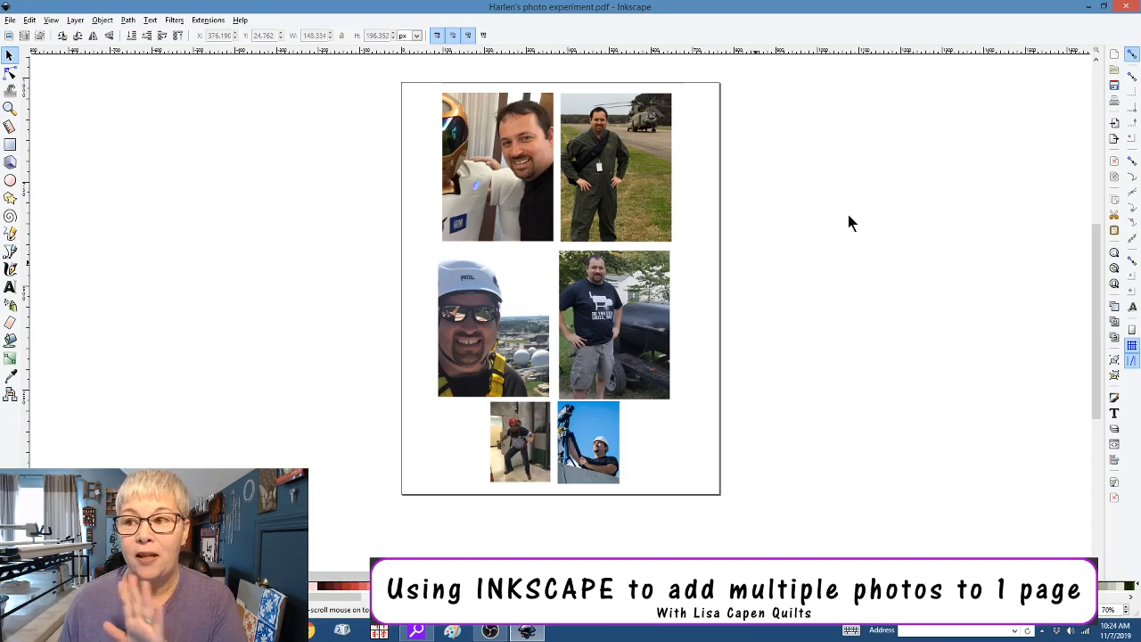
{"action": "left_click", "coordinate": [1129, 9]}
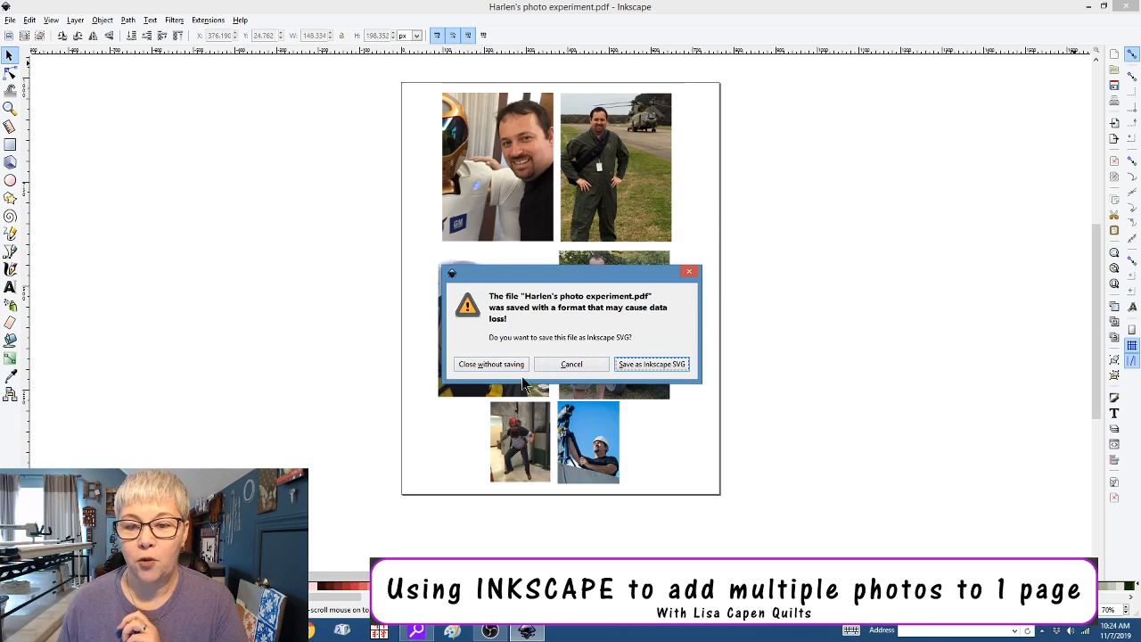
{"action": "left_click", "coordinate": [491, 367]}
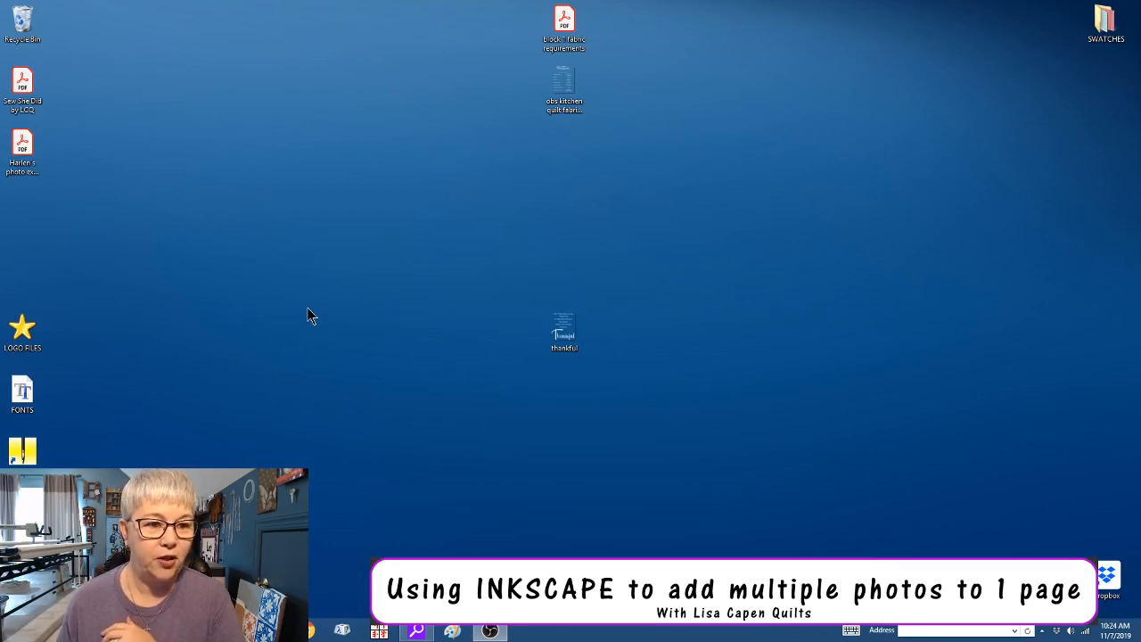
Open the saved photo PDF from the desktop in Acrobat Reader and view the whole six-photo page
{"action": "left_click", "coordinate": [24, 155]}
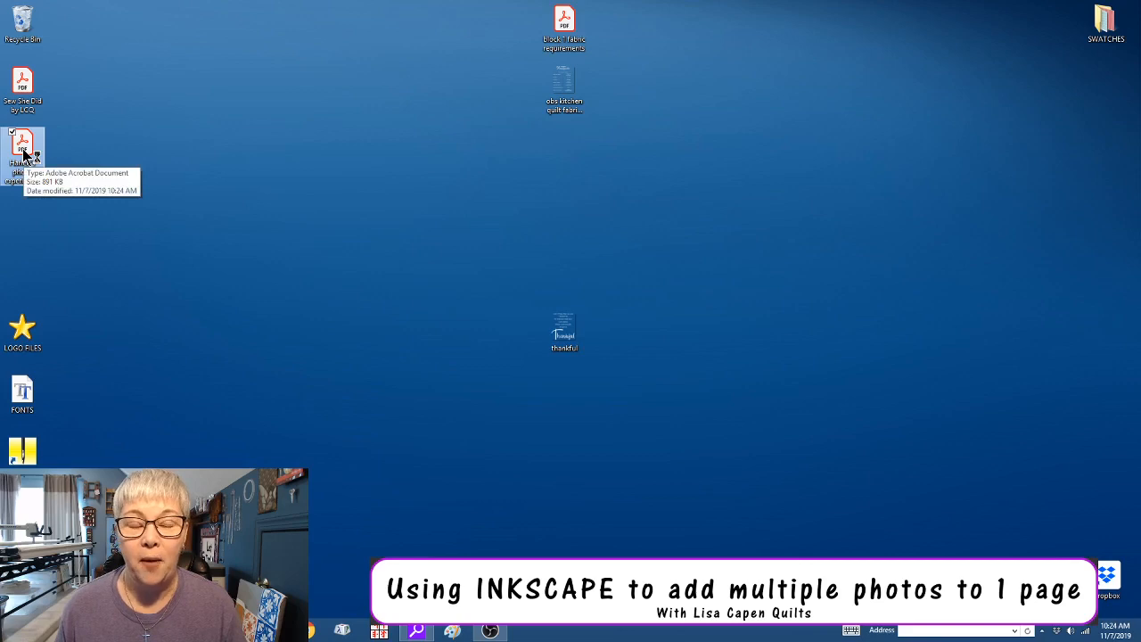
{"action": "double_click", "coordinate": [24, 155]}
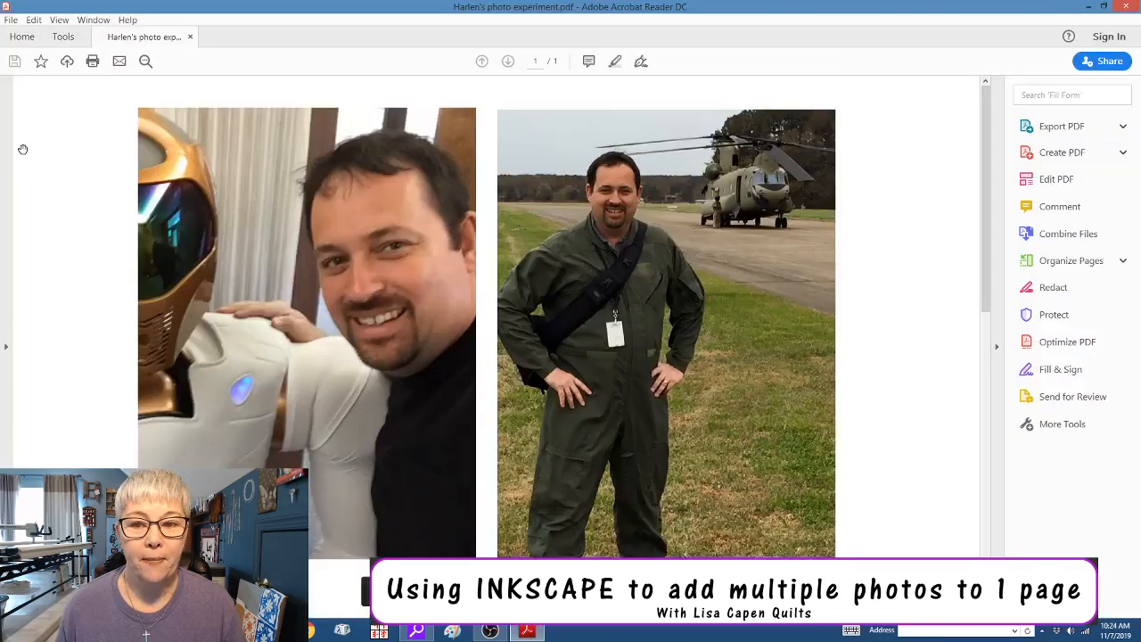
{"action": "scroll", "coordinate": [63, 169], "scroll_direction": "down", "scroll_amount": 4}
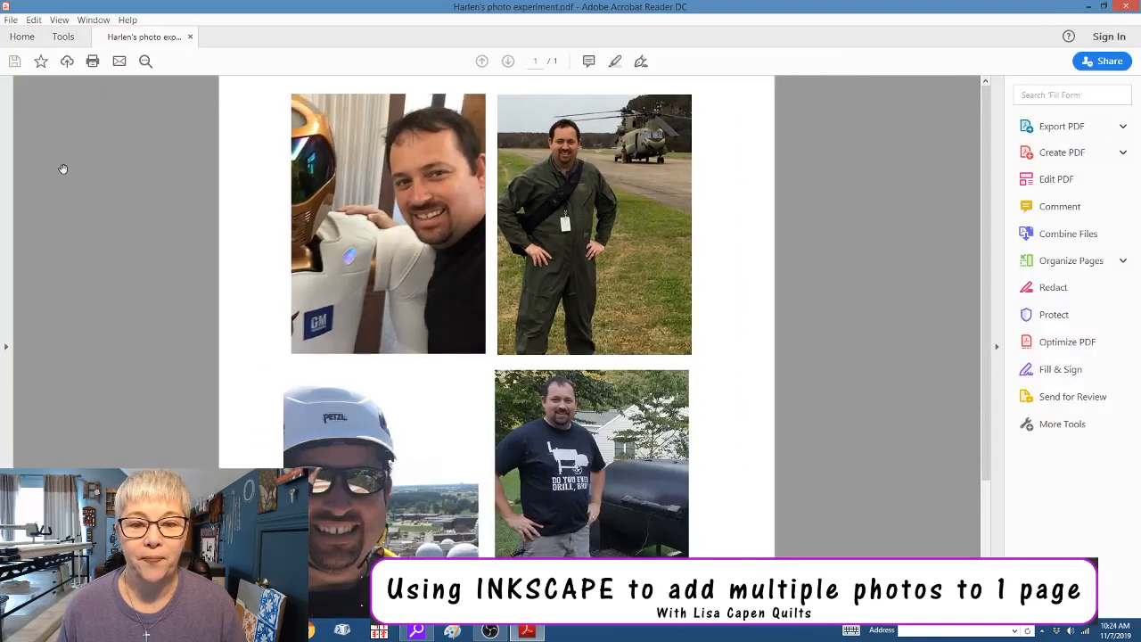
{"action": "scroll", "coordinate": [63, 169], "scroll_direction": "down", "scroll_amount": 1}
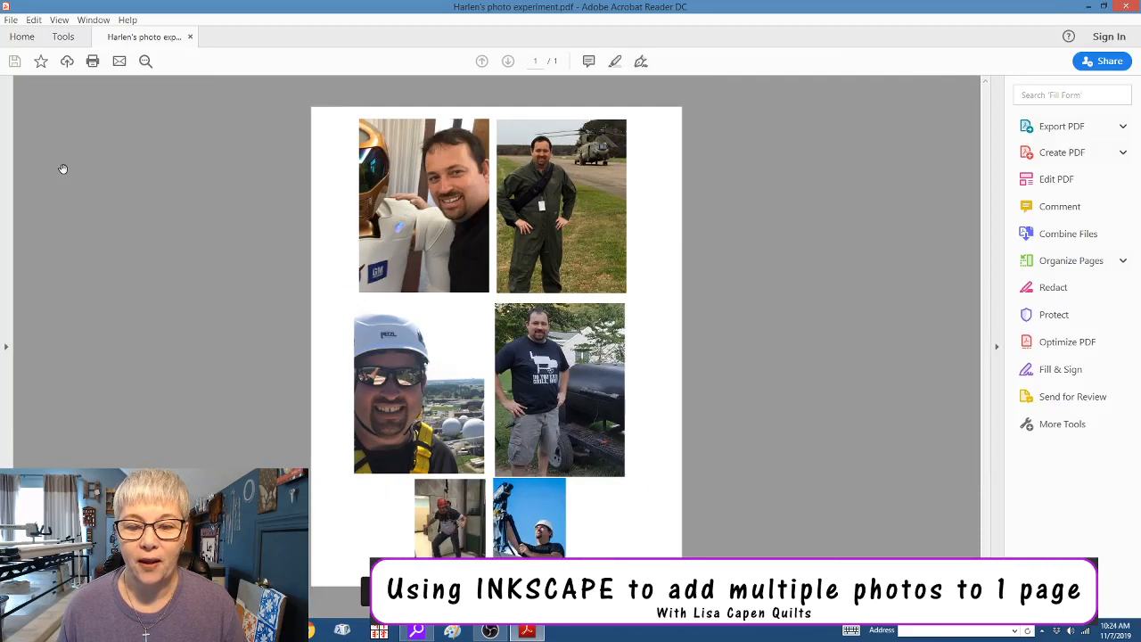
{"action": "scroll", "coordinate": [64, 170], "scroll_direction": "down", "scroll_amount": 1}
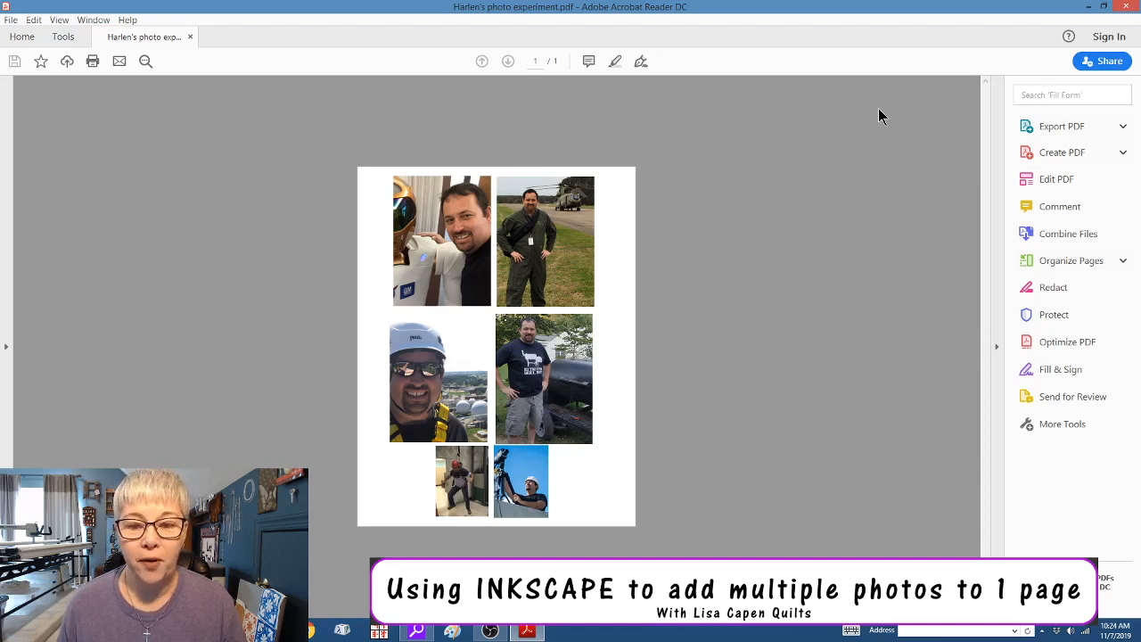
{"action": "left_click", "coordinate": [8, 21]}
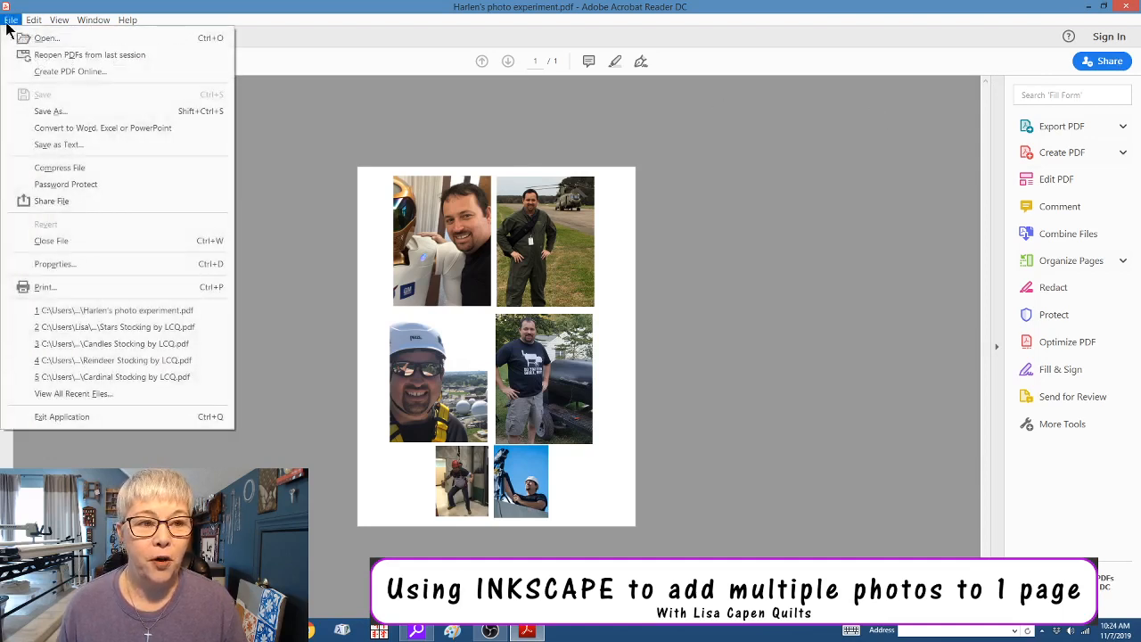
Print the page on the HP Color Laser MFP 178 179 with the document type set to Photo
{"action": "left_click", "coordinate": [40, 286]}
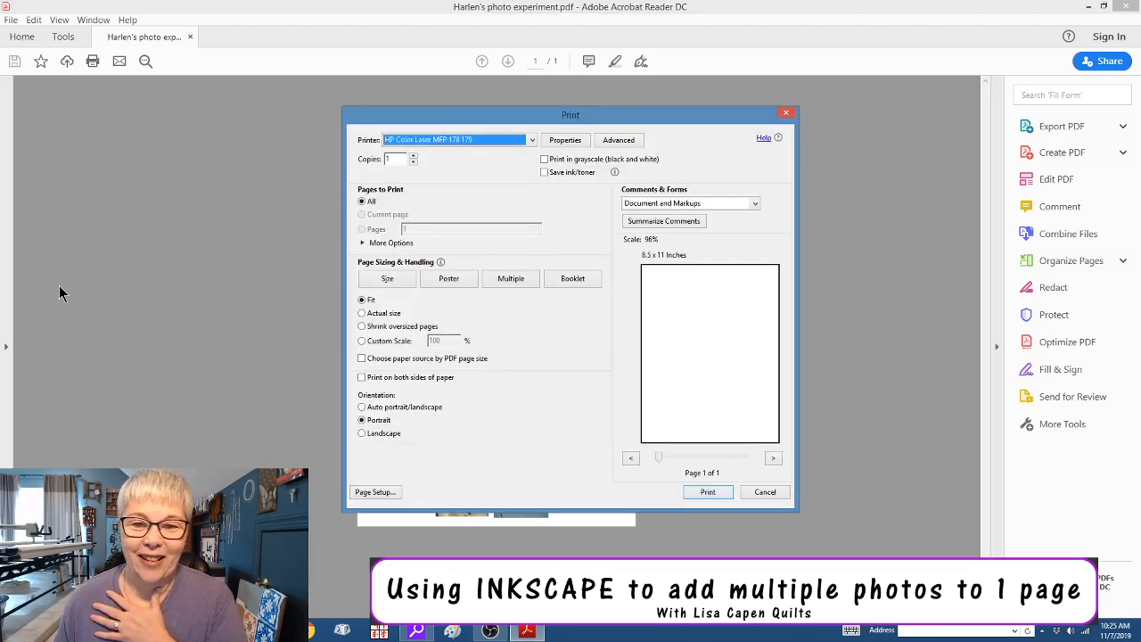
{"action": "left_click", "coordinate": [532, 141]}
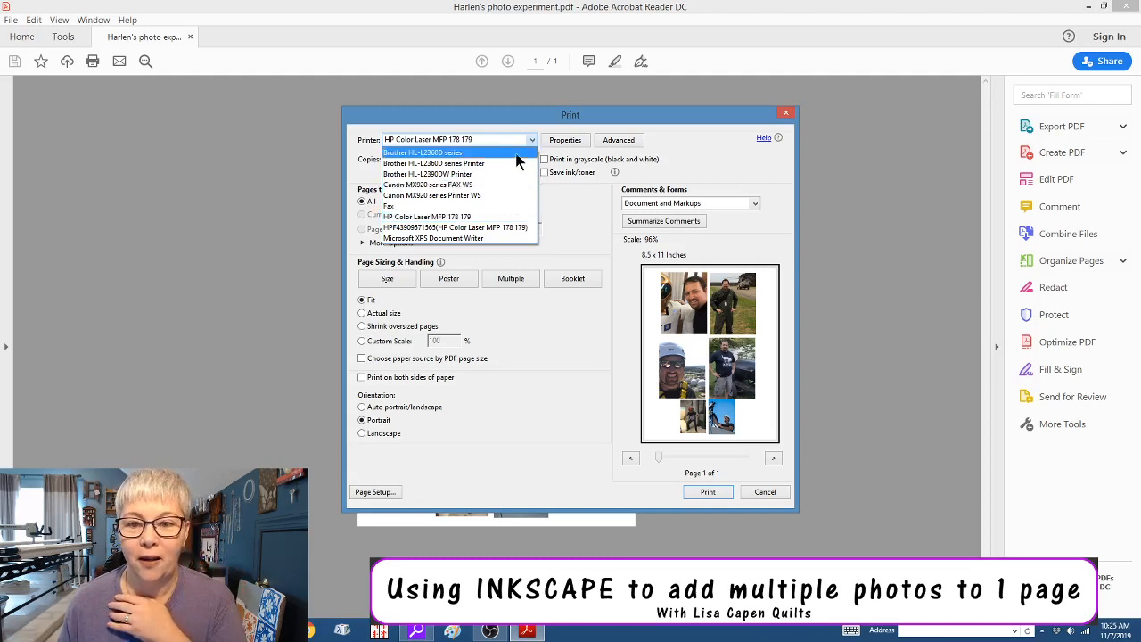
{"action": "left_click", "coordinate": [561, 215]}
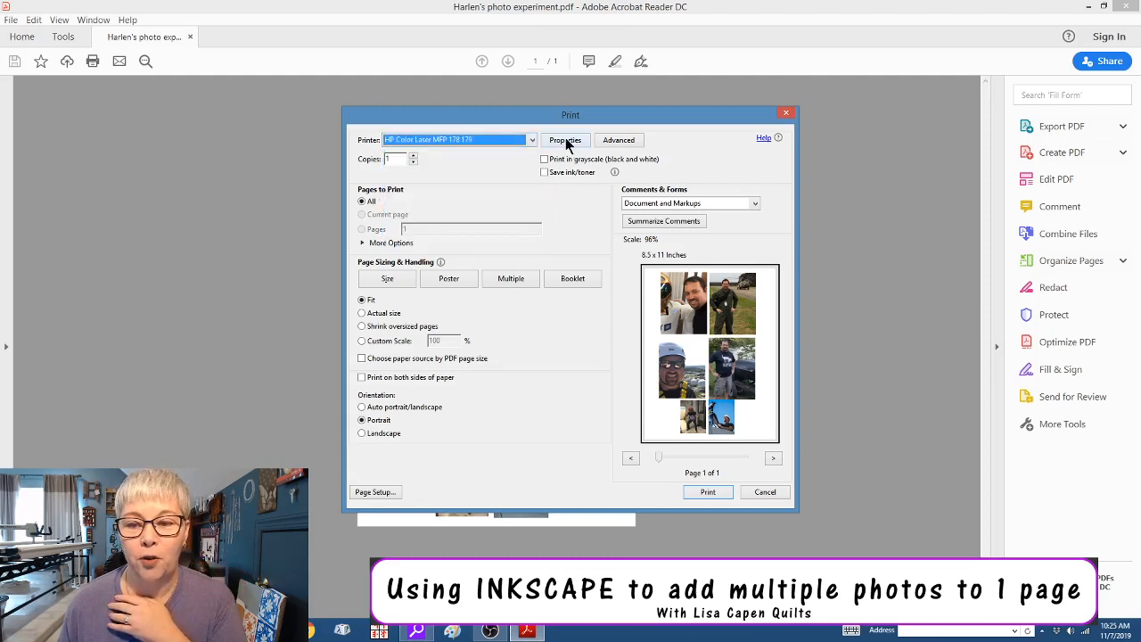
{"action": "left_click", "coordinate": [566, 144]}
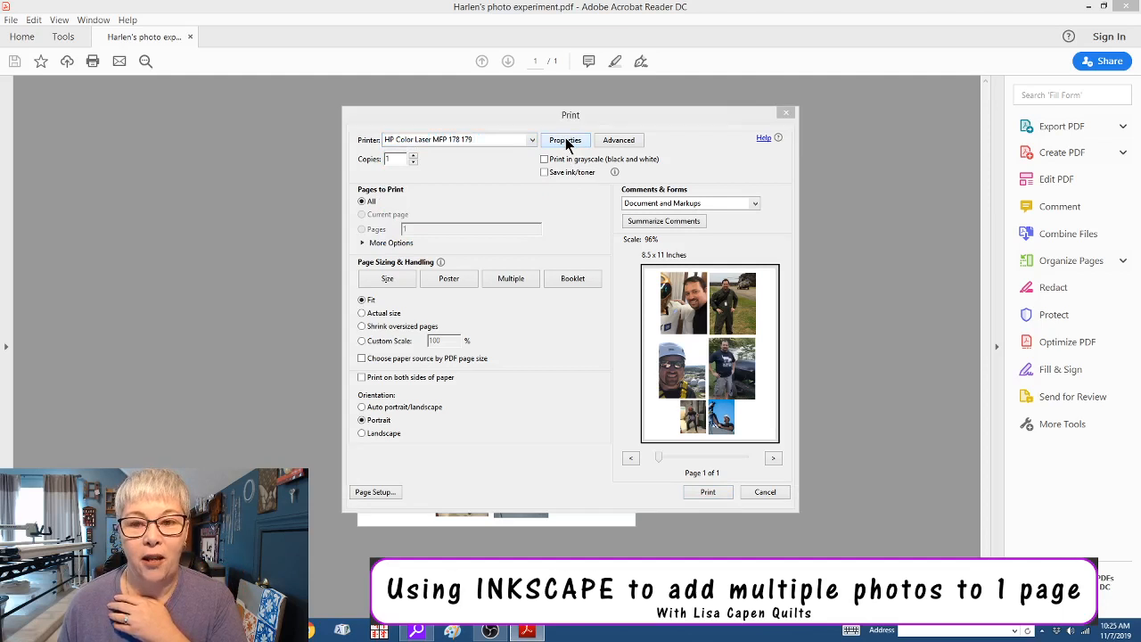
{"action": "left_click", "coordinate": [431, 145]}
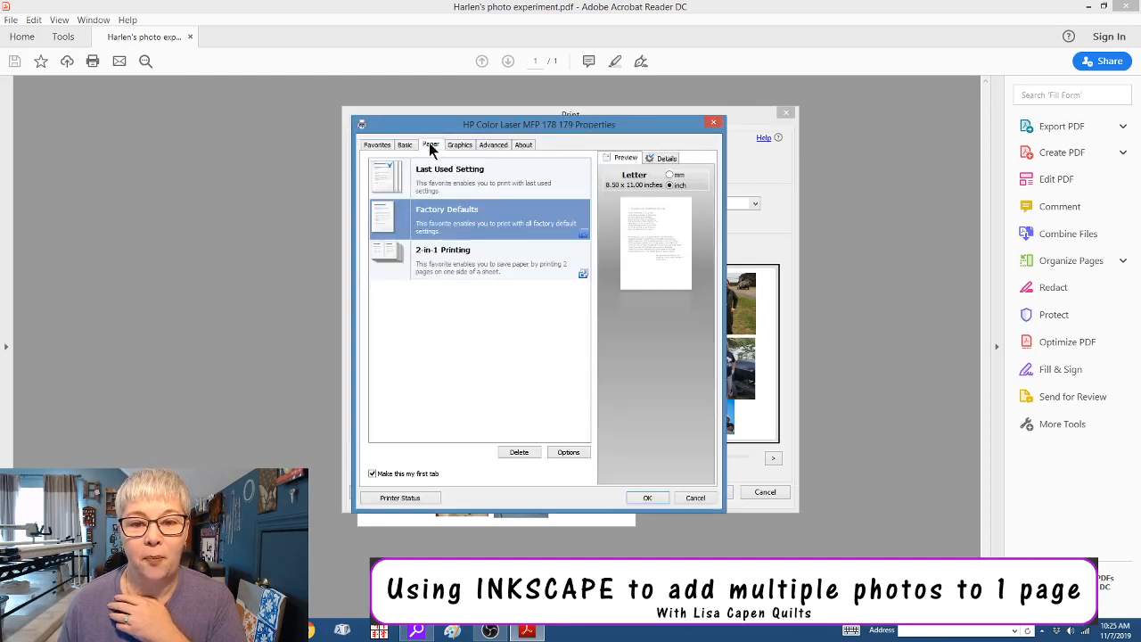
{"action": "left_click", "coordinate": [460, 144]}
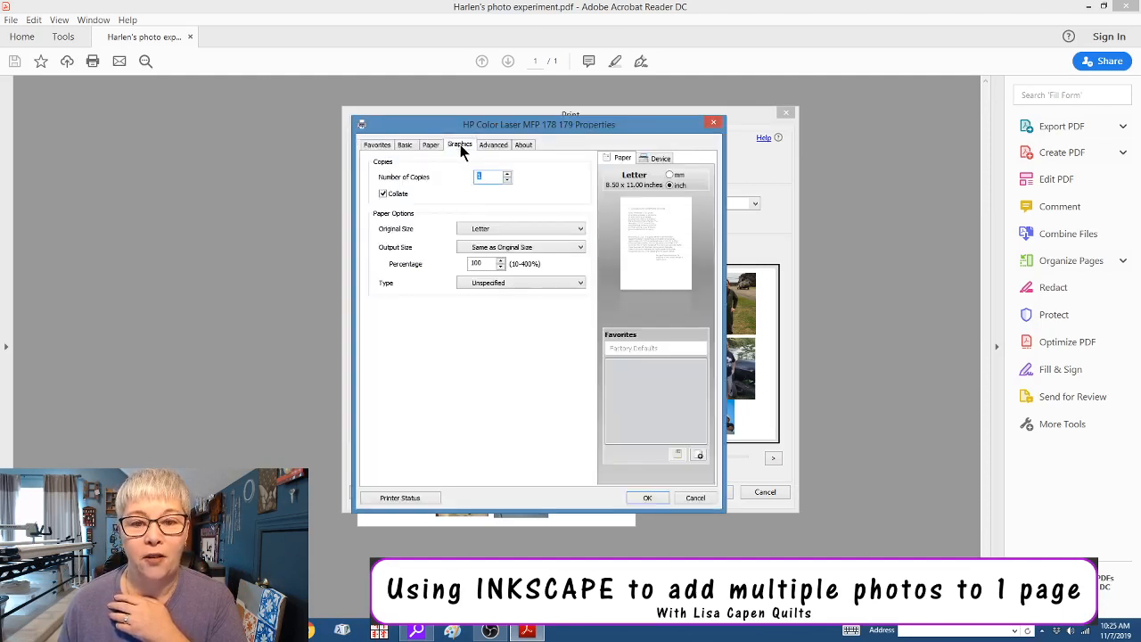
{"action": "left_click", "coordinate": [459, 187]}
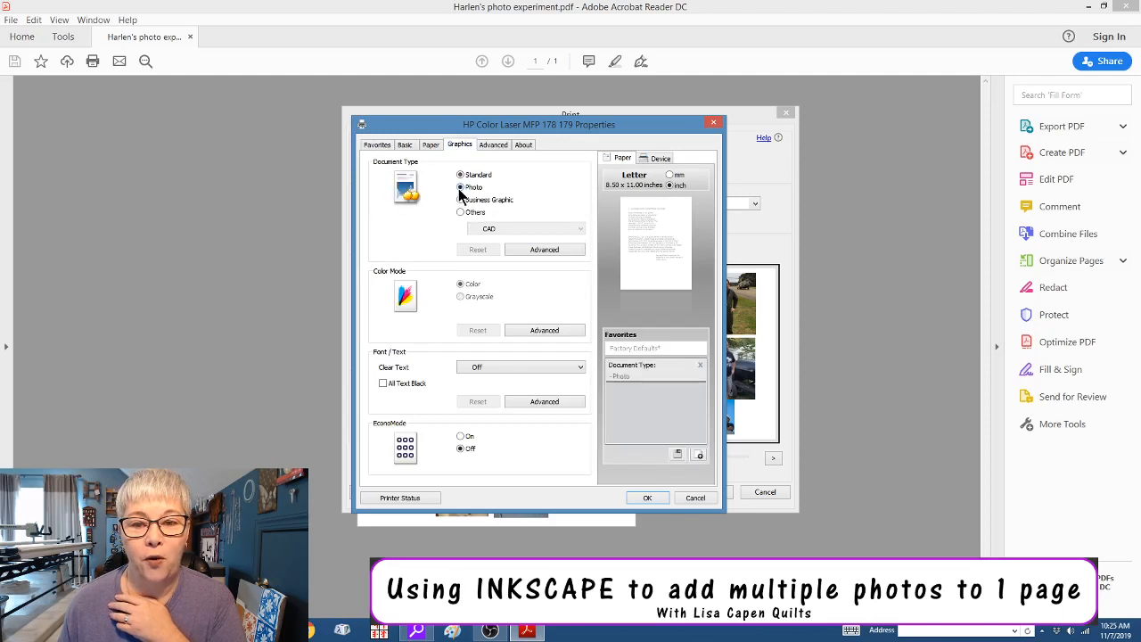
{"action": "left_click", "coordinate": [647, 498]}
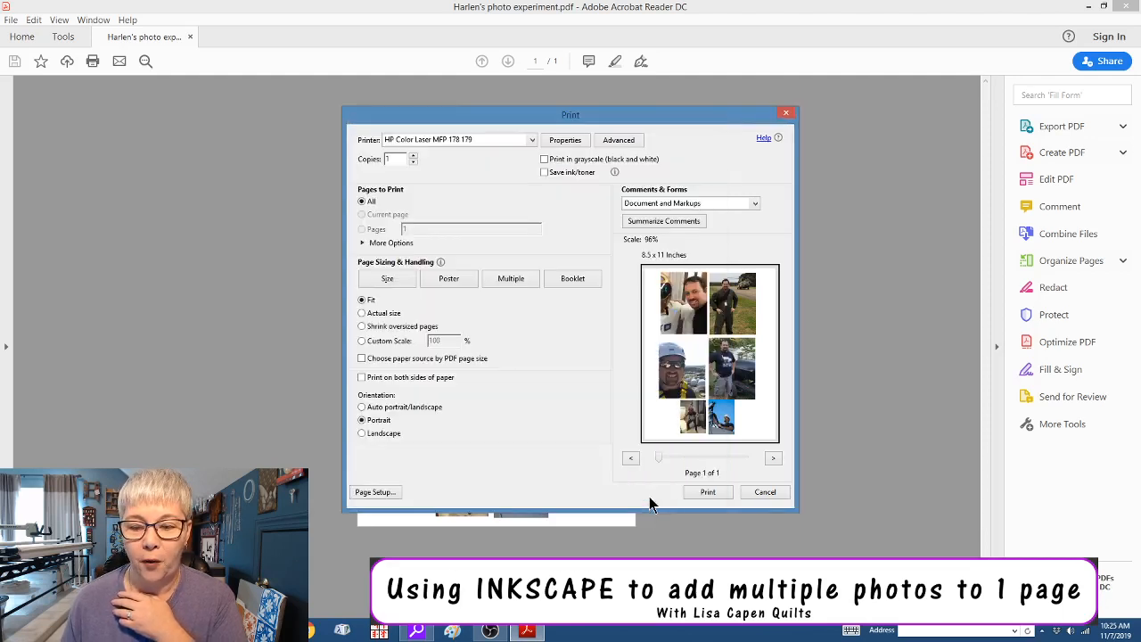
{"action": "left_click", "coordinate": [705, 496]}
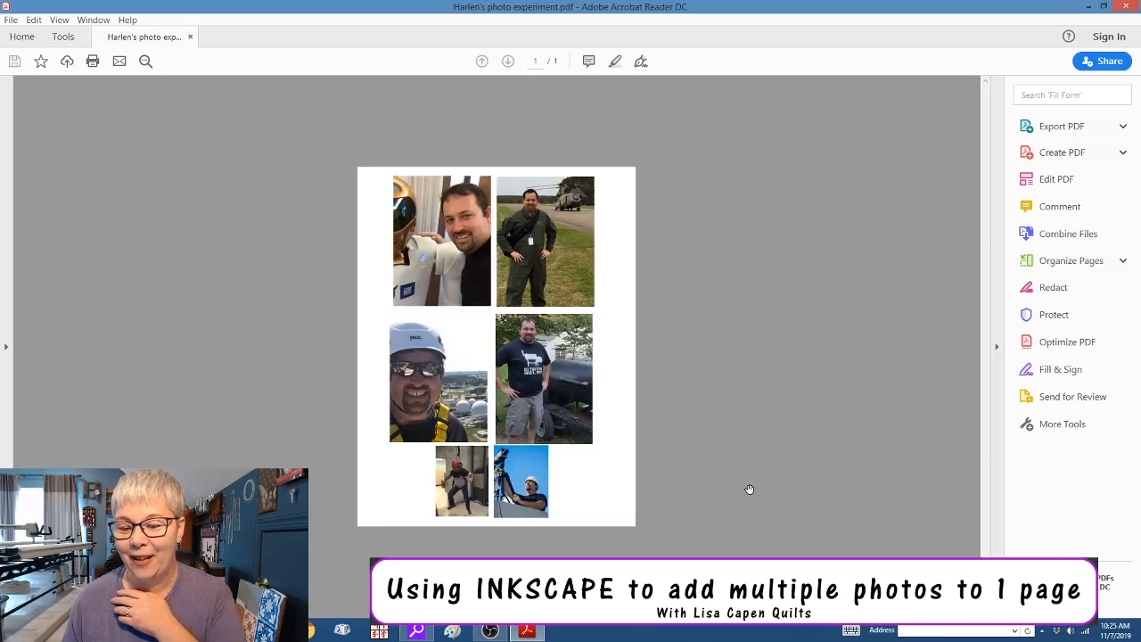
Close Acrobat Reader, move the photo PDF icon further onto the desktop, and bring up OBS Studio
{"action": "left_click", "coordinate": [1127, 12]}
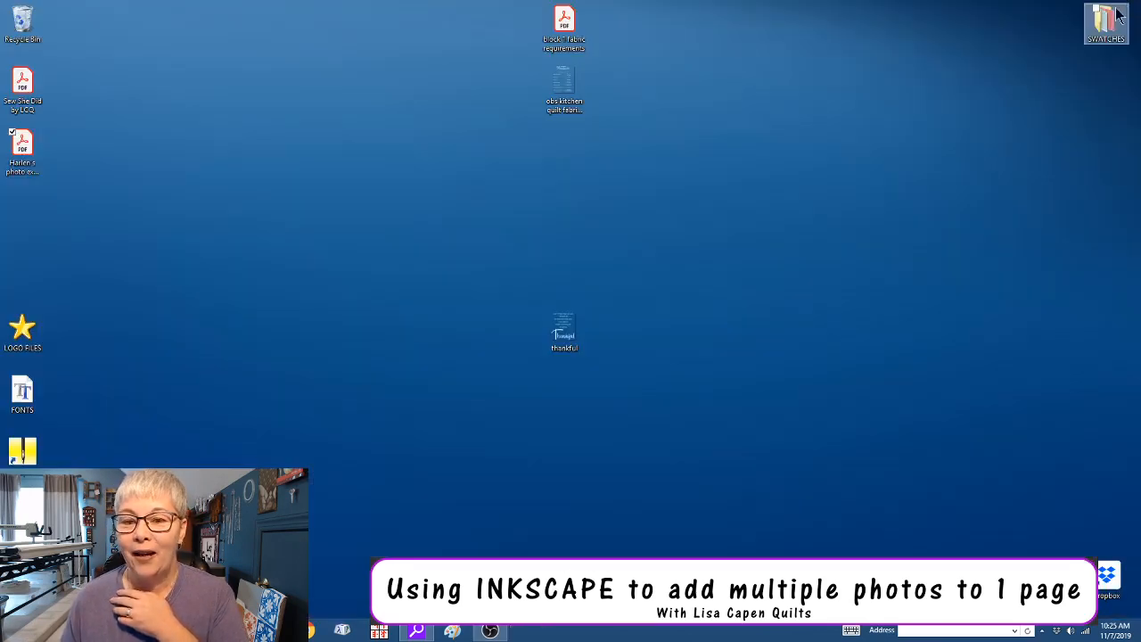
{"action": "left_click_drag", "start_coordinate": [16, 147], "coordinate": [260, 151]}
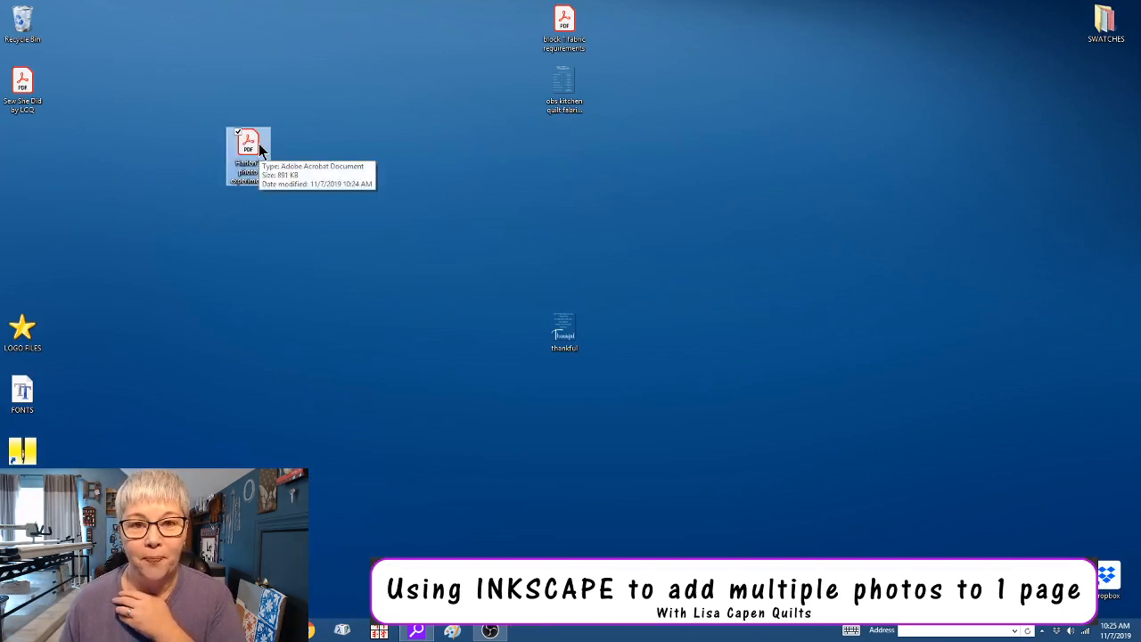
{"action": "left_click", "coordinate": [489, 631]}
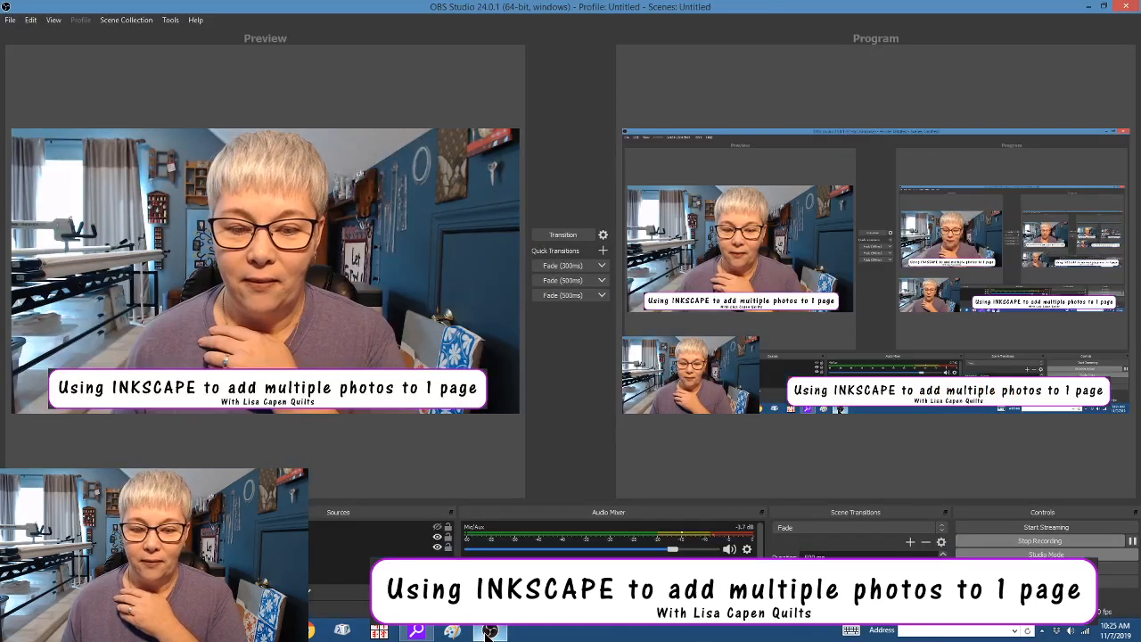